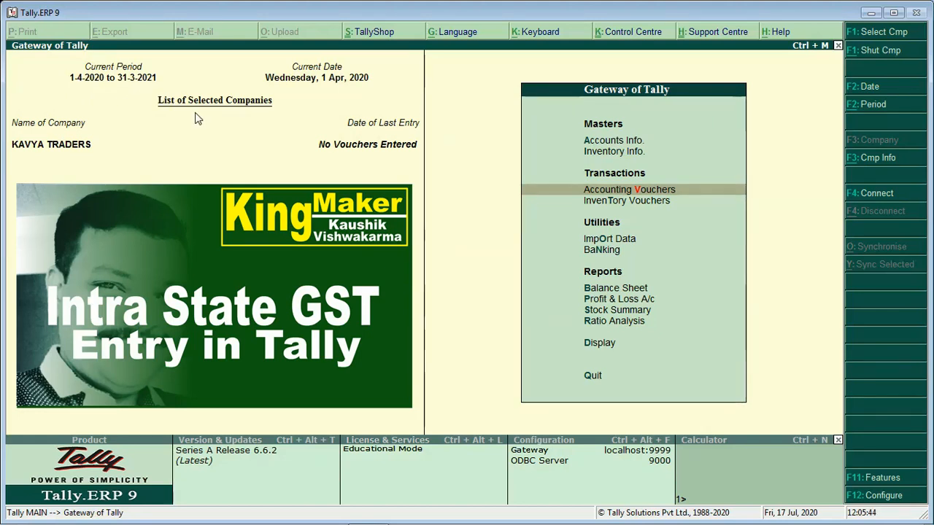
key(Up)
key(Up)
key(Down)
key(Down)
key(Down)
key(Down)
key(Down)
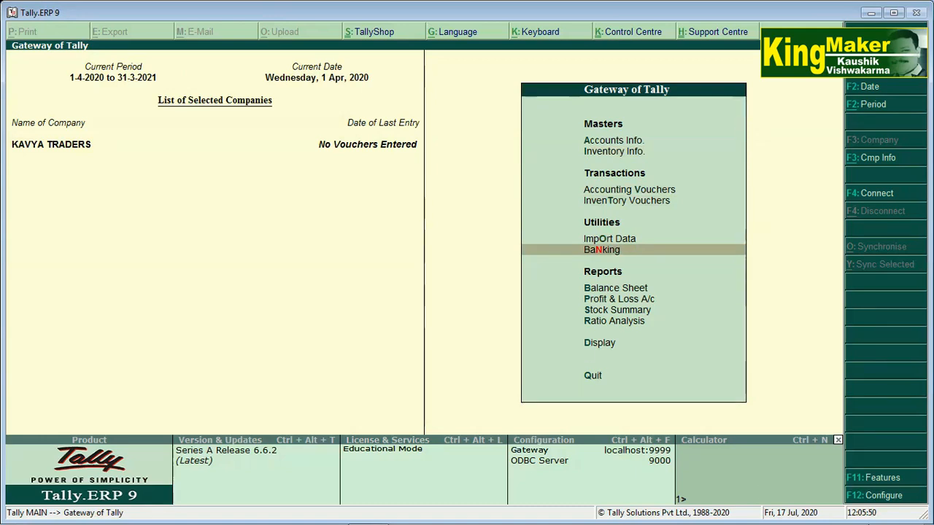
Open the Statutory & Taxation features for the company KAVYA TRADERS.
click(880, 482)
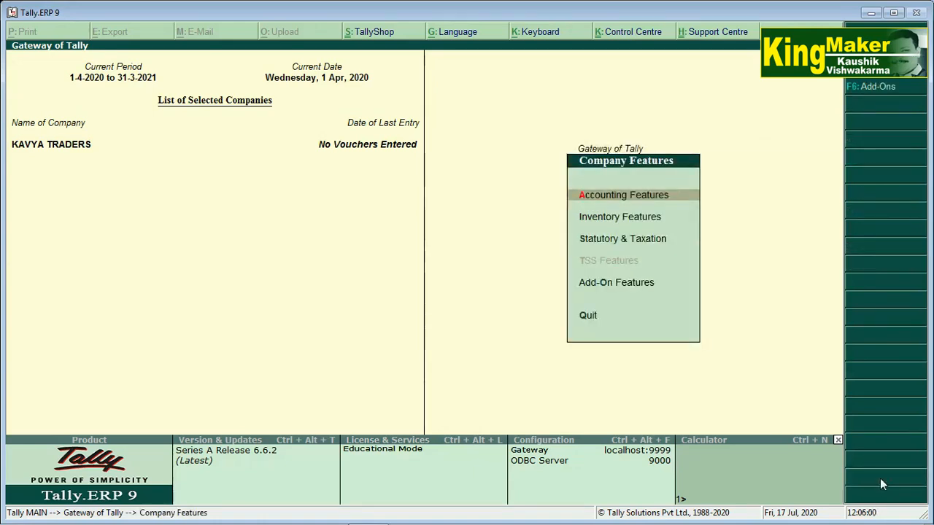
key(Down)
key(Down)
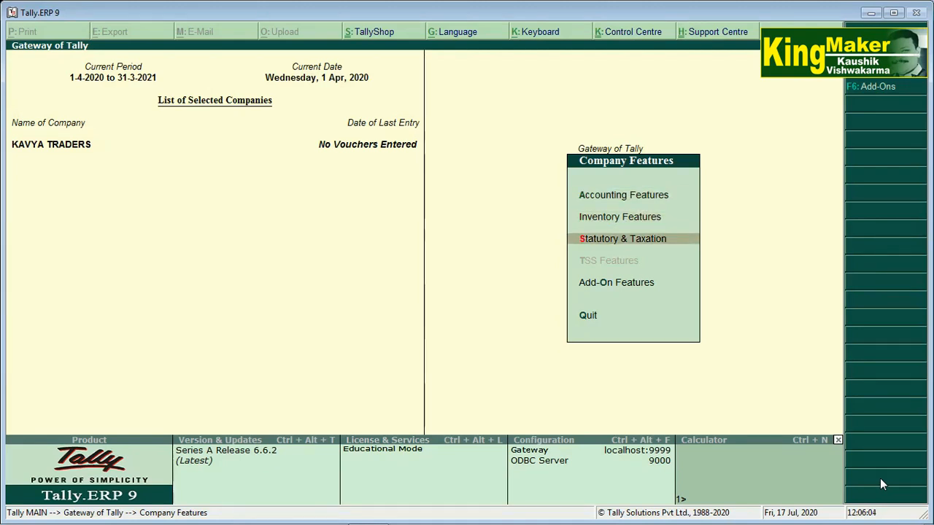
key(Down)
key(Up)
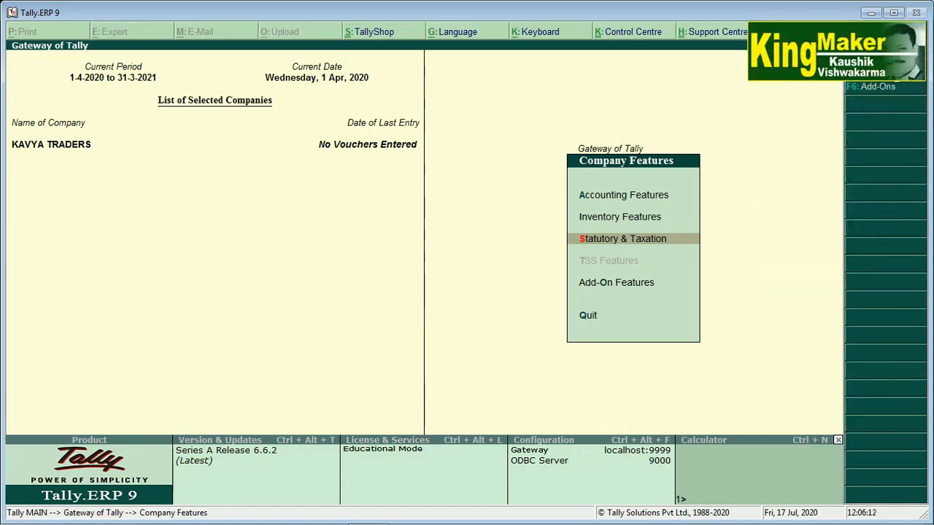
key(Return)
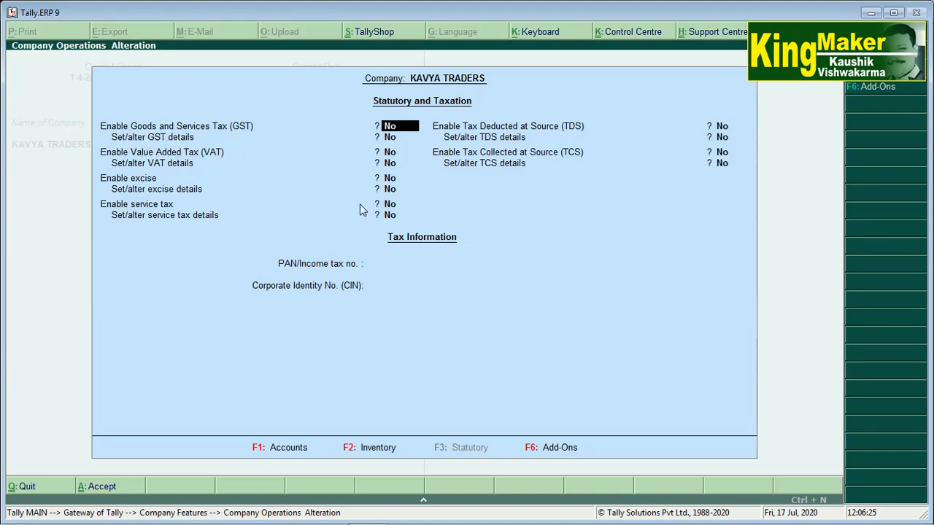
Enable Goods and Services Tax (GST) for the company and choose to set its GST details.
text(Y)
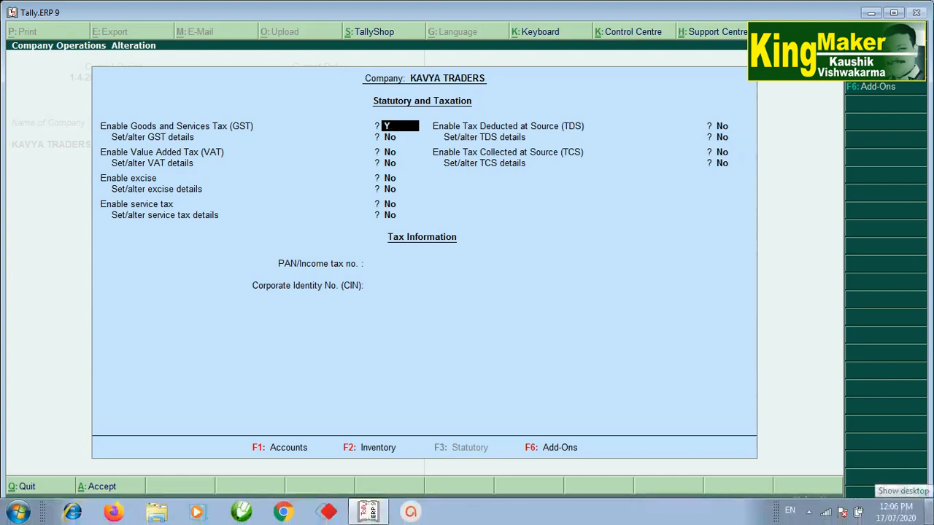
key(Return)
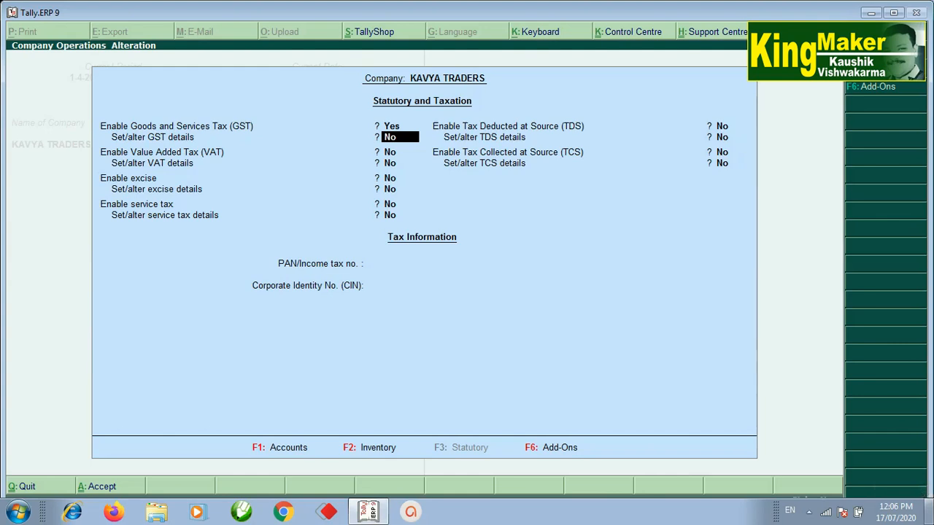
text(y)
key(Return)
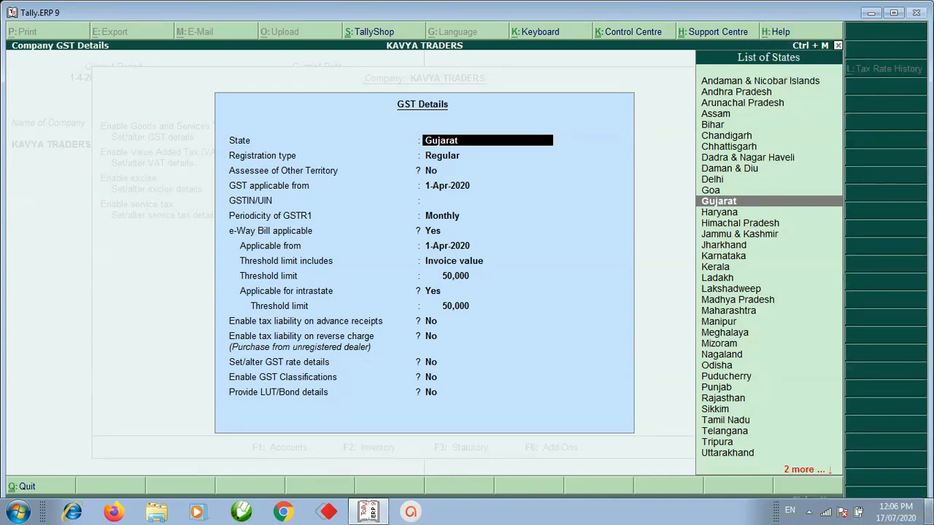
Accept Gujarat as the state, Regular registration, No for other territory, and GST applicable from 1-Apr-2020.
key(Return)
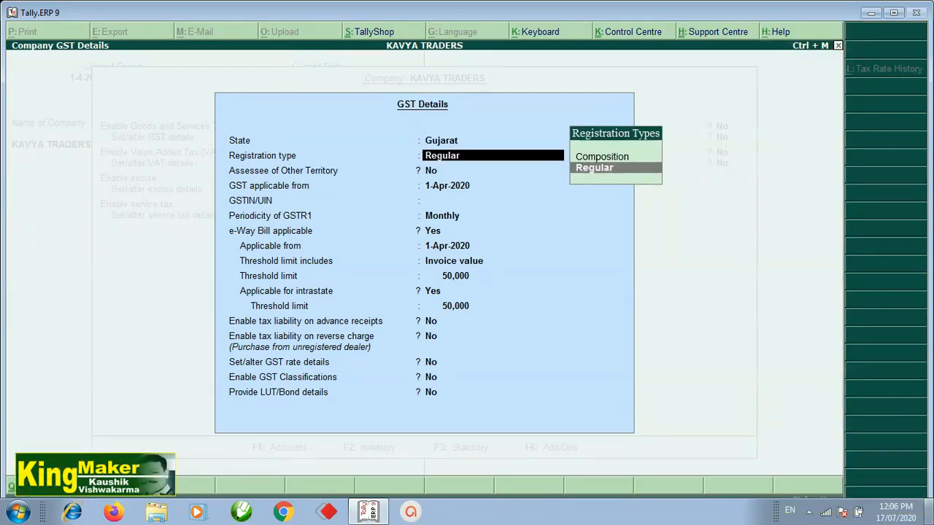
key(Return)
key(Return)
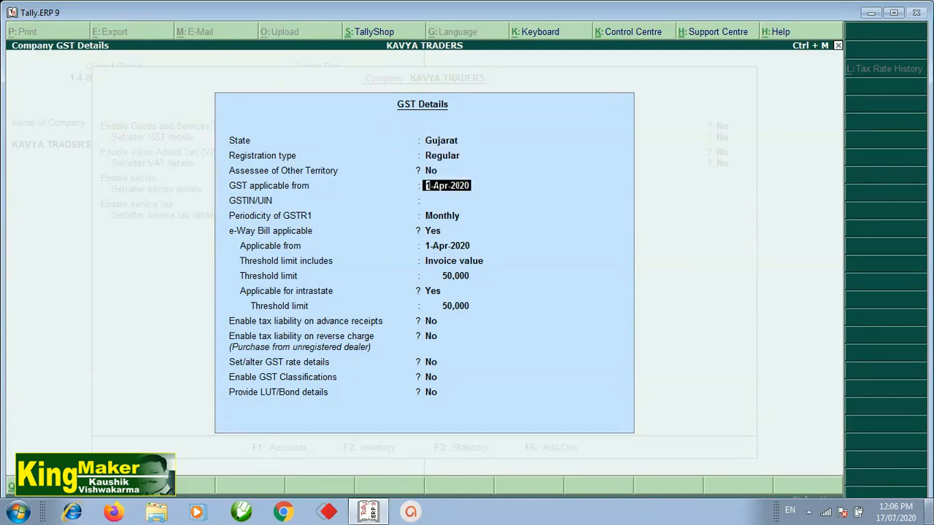
key(Return)
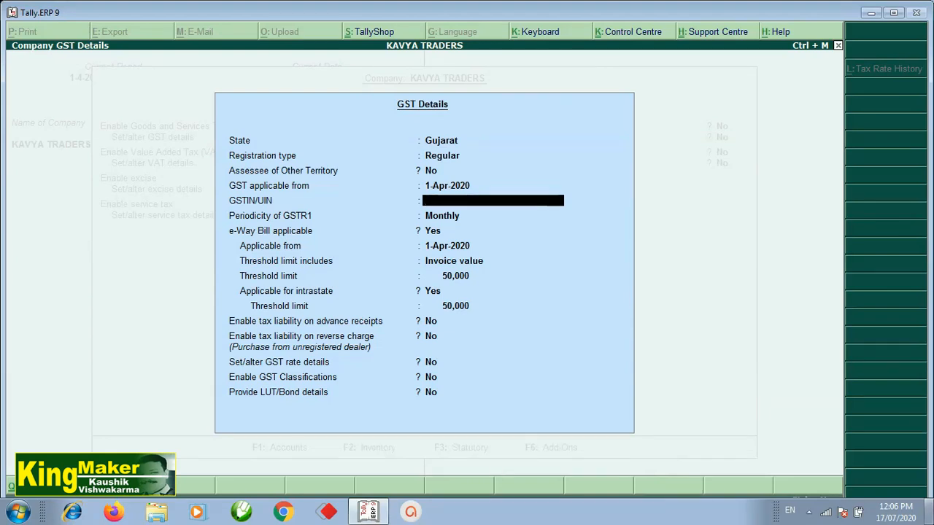
Enter the company's GSTIN/UIN in the GST details and dismiss the verification warning.
text(24AGDTR50)
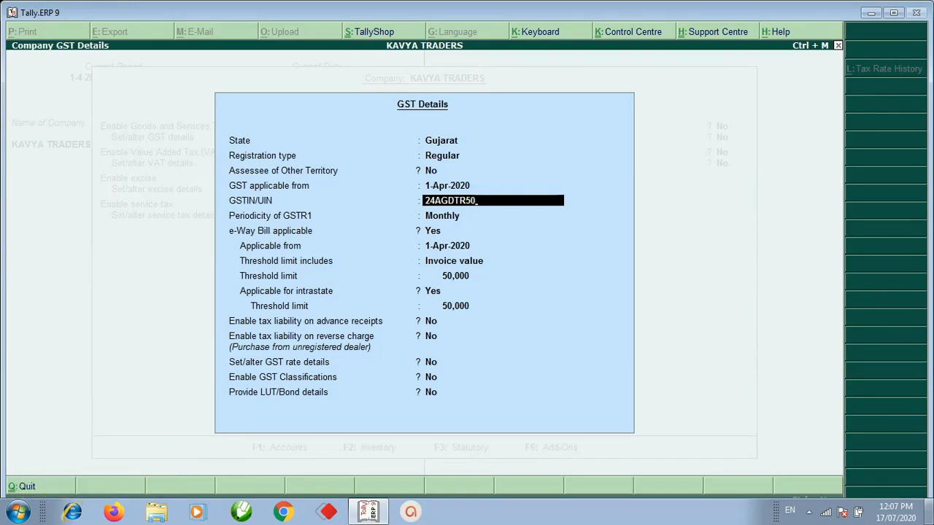
text(10H1)
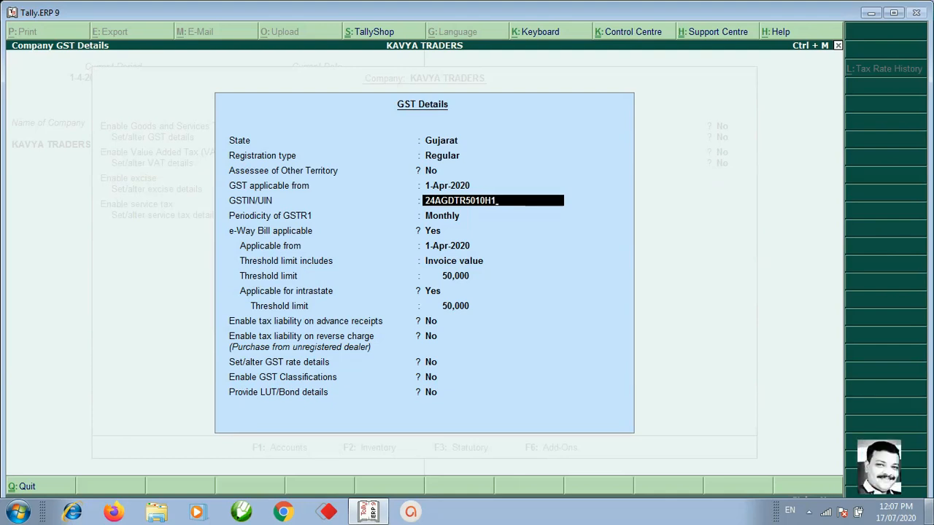
text(ZA)
key(Return)
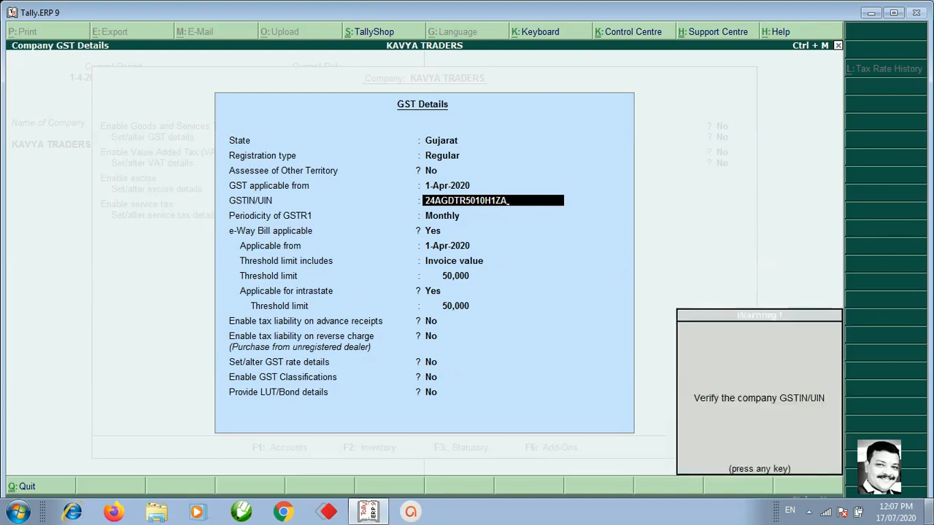
key(Return)
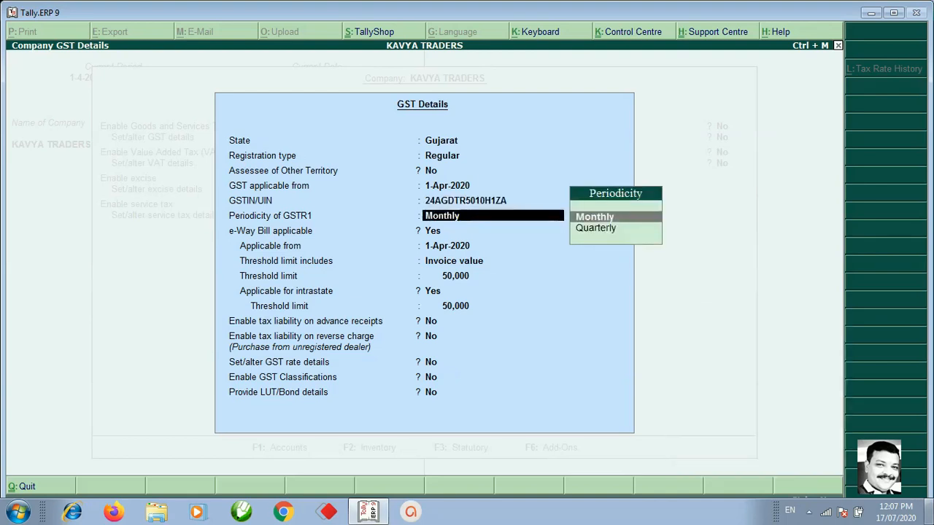
Accept Monthly GSTR1, e-Way Bill from 1-Apr-2020 on invoice value with 50,000 limits including intrastate, and No for advance-receipt and reverse-charge liability.
key(Return)
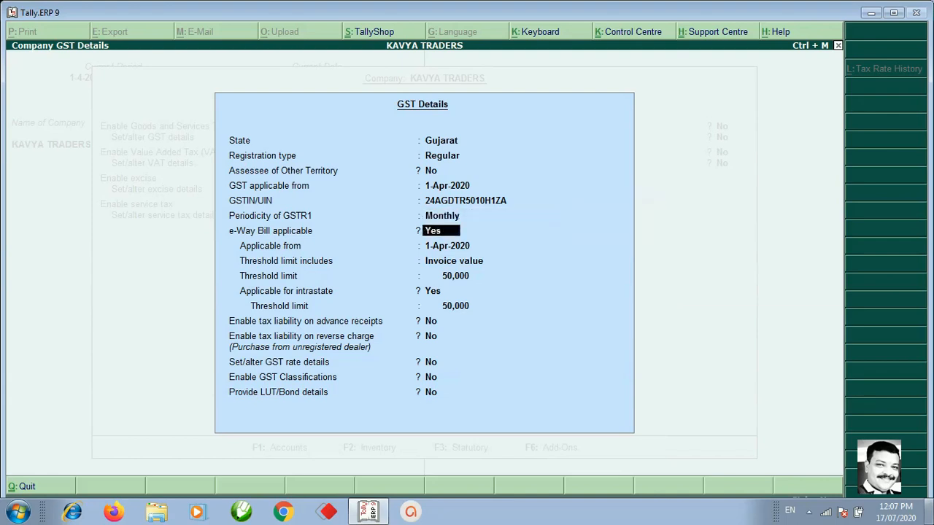
key(Return)
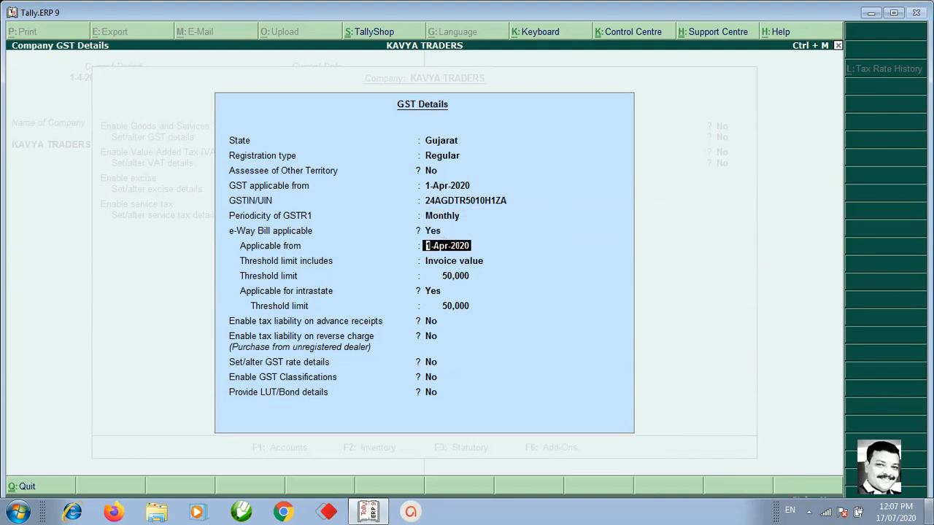
key(Return)
key(Return)
key(Return)
key(Return)
key(Return)
key(Return)
key(Return)
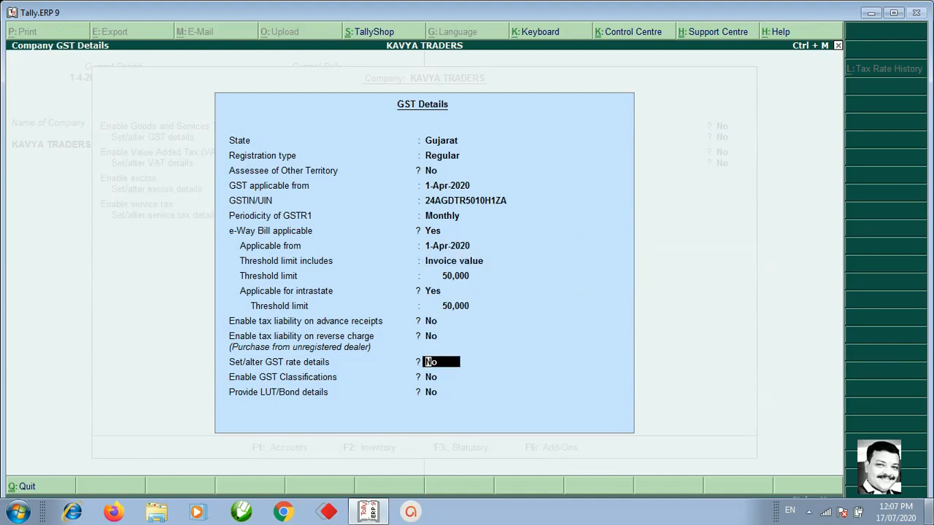
Choose to set GST rate details, and keep every option in that form's configuration set to Yes.
text(Y)
key(Return)
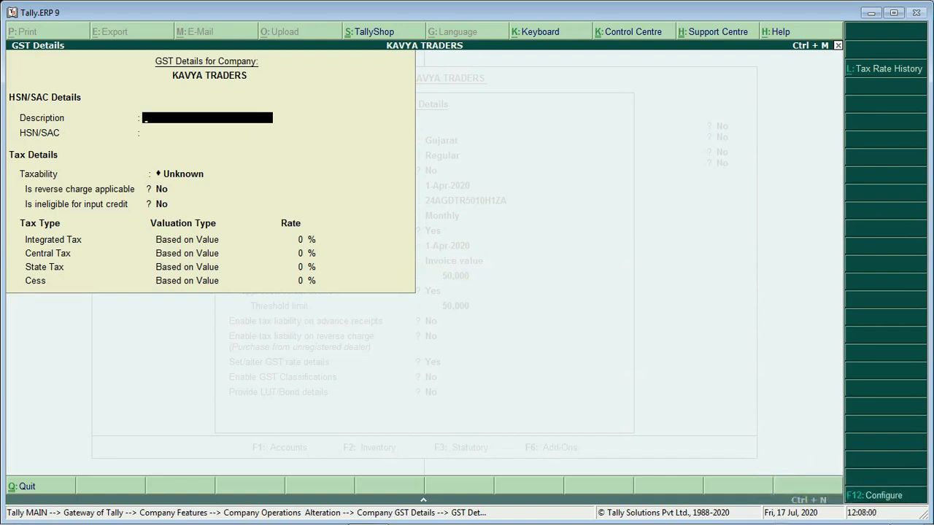
click(890, 502)
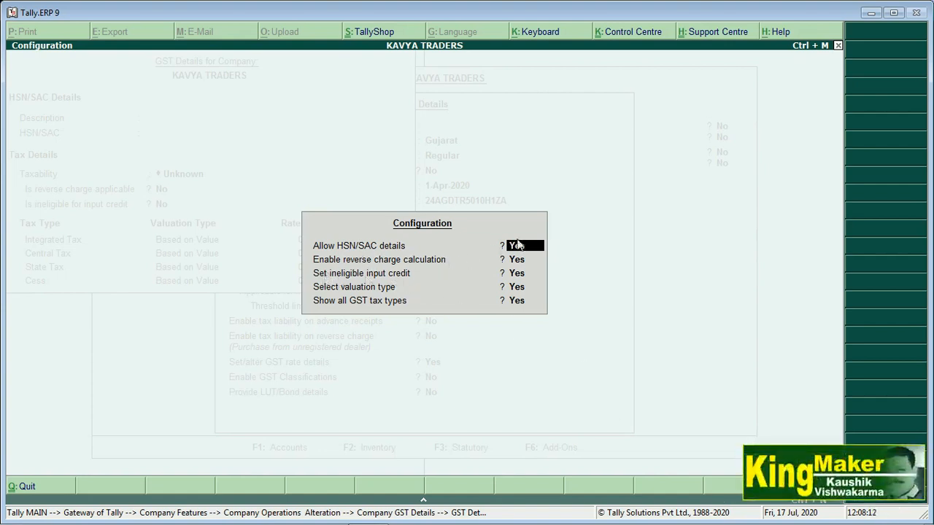
key(Return)
key(Return)
key(Return)
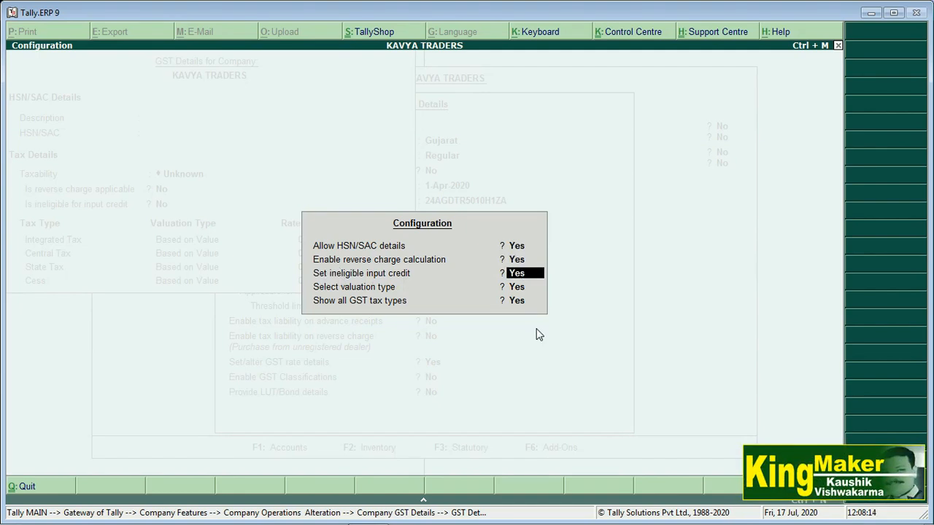
key(Return)
key(Return)
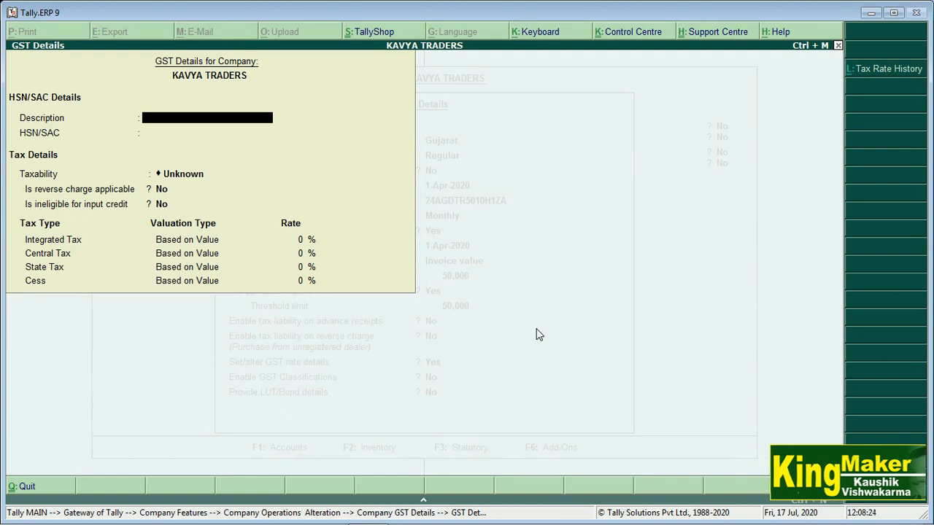
Try filling the GST rate details with description MOBILE and HSN/SAC 49011010, look through the taxability options, and quit the form.
text(MOBI)
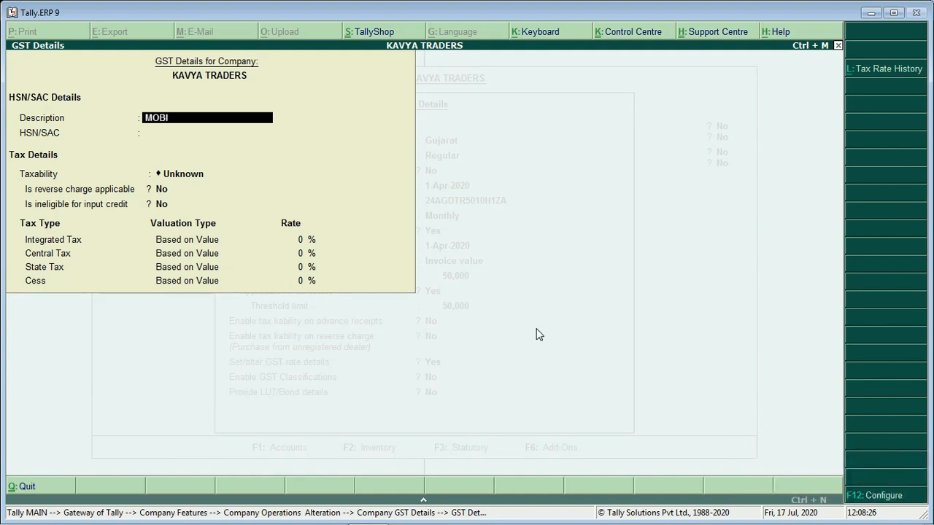
text(LE)
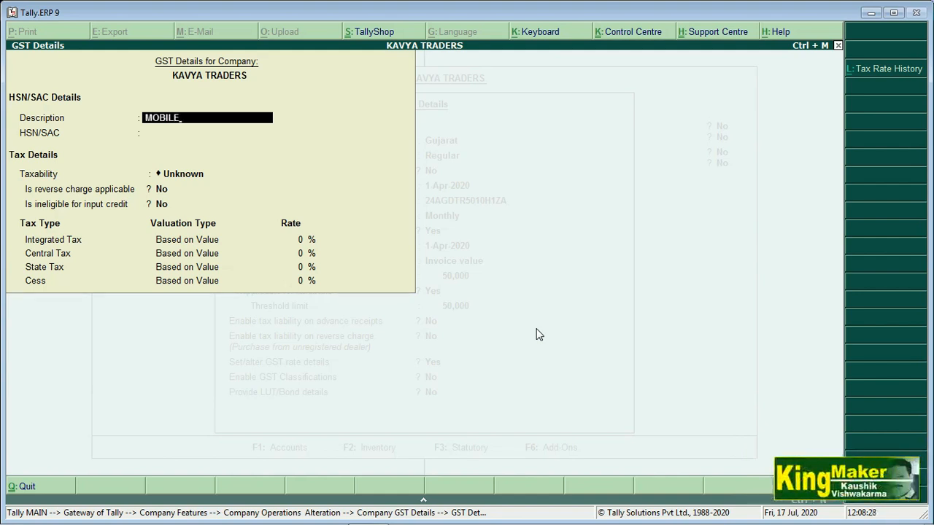
key(Return)
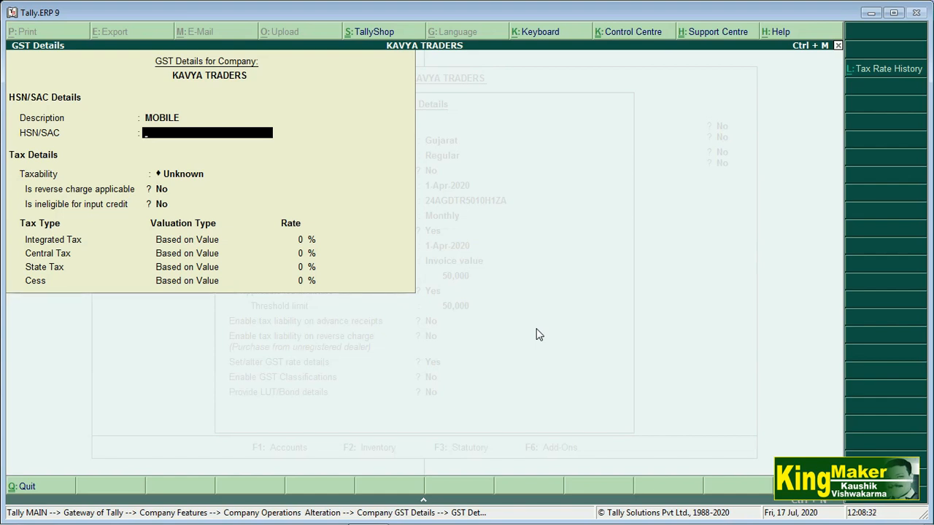
text(49011010)
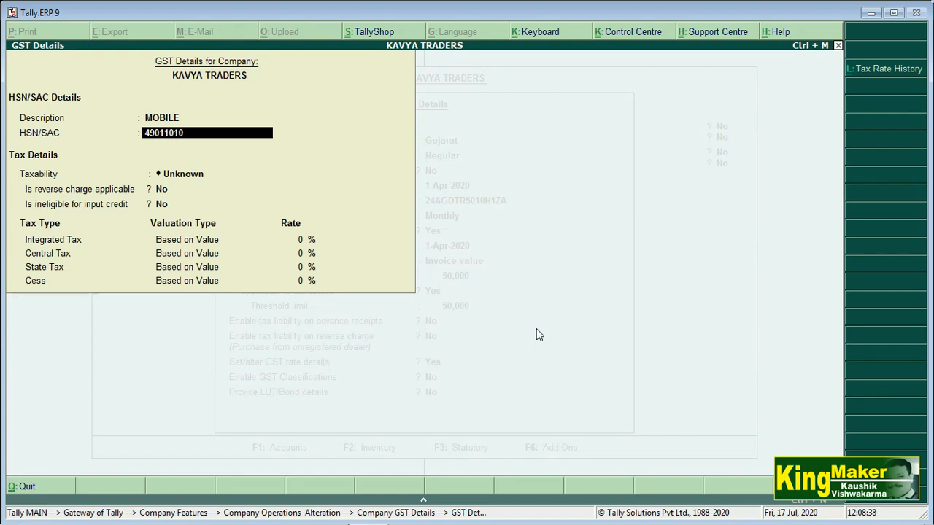
key(Return)
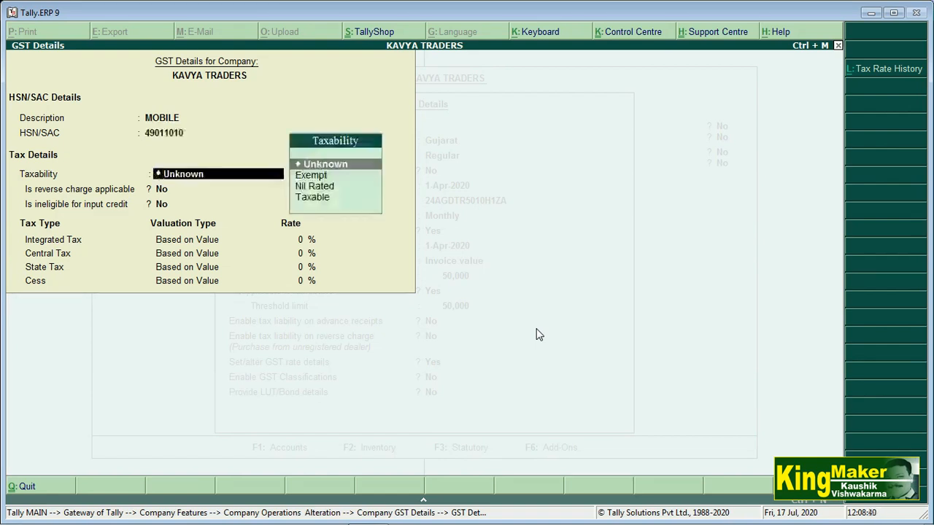
key(Down)
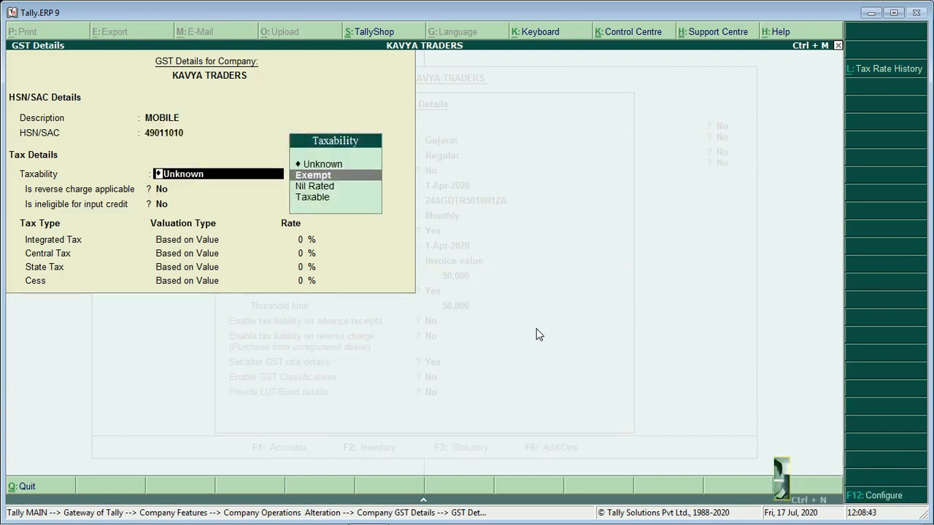
key(Escape)
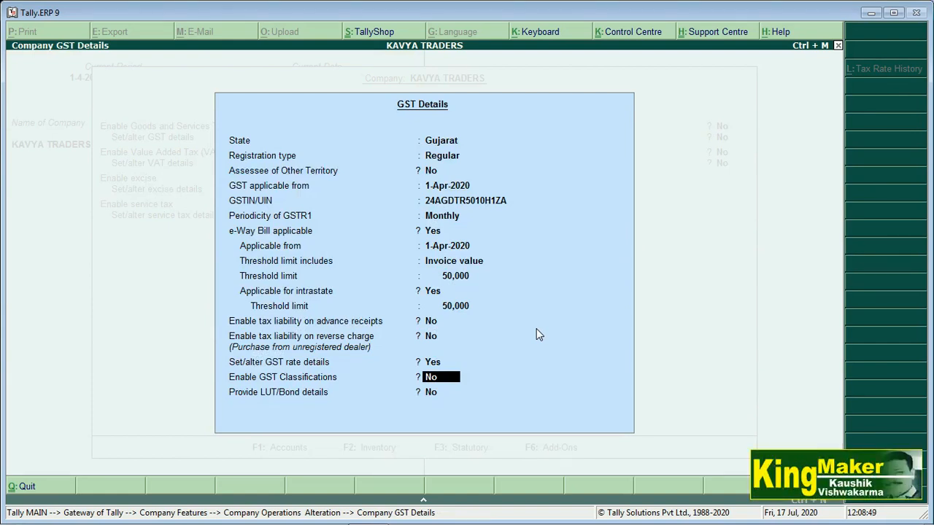
Enable GST Classifications, leave LUT/Bond details at No, and accept the company GST details.
text(Y)
key(Return)
key(Return)
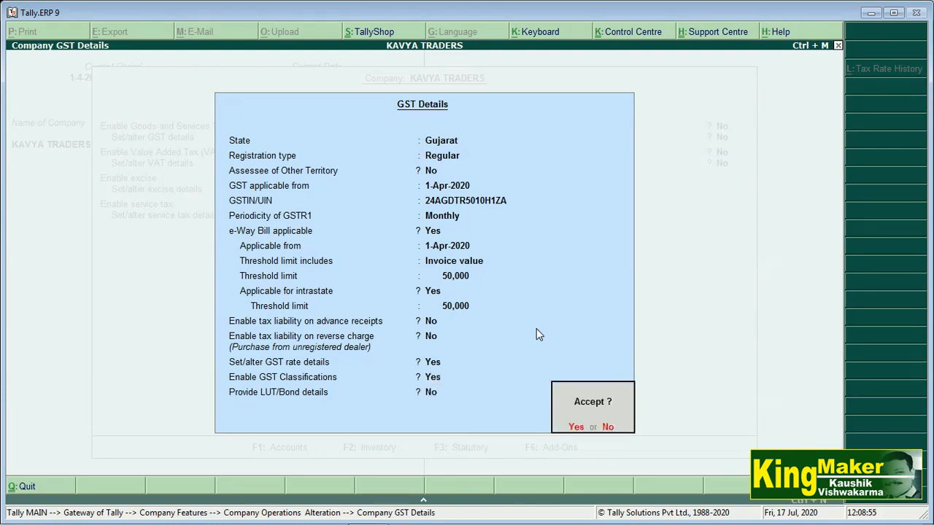
key(Return)
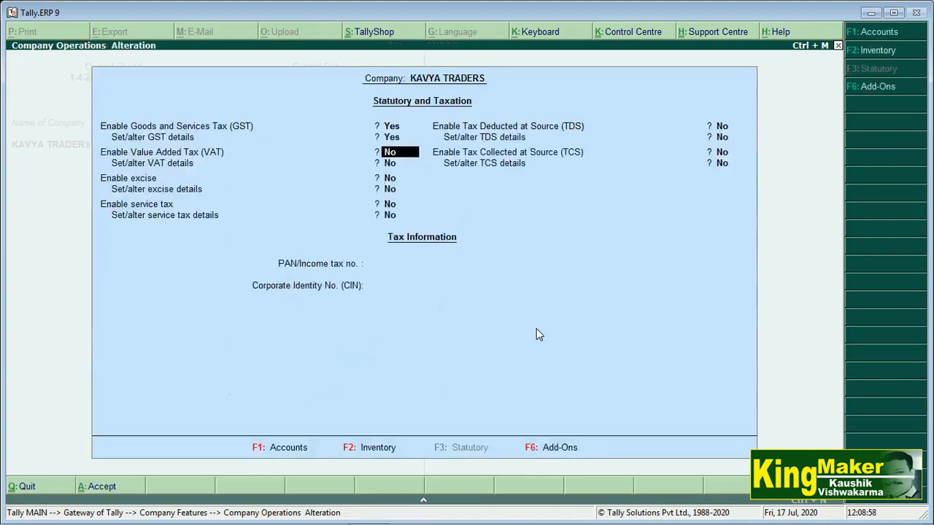
Accept the Statutory and Taxation settings with all other taxes left at No, and return to the Gateway of Tally without quitting.
key(Return)
key(Return)
key(Return)
key(Return)
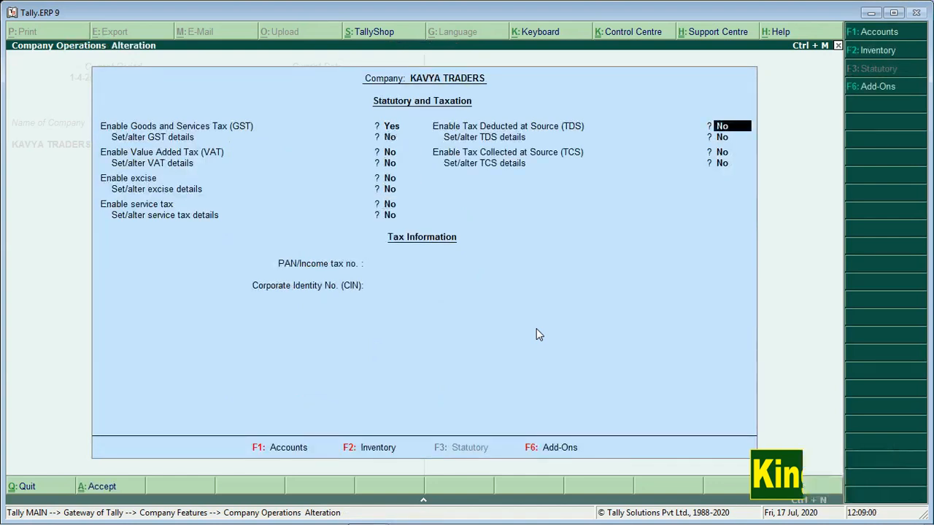
key(Return)
key(Return)
key(Return)
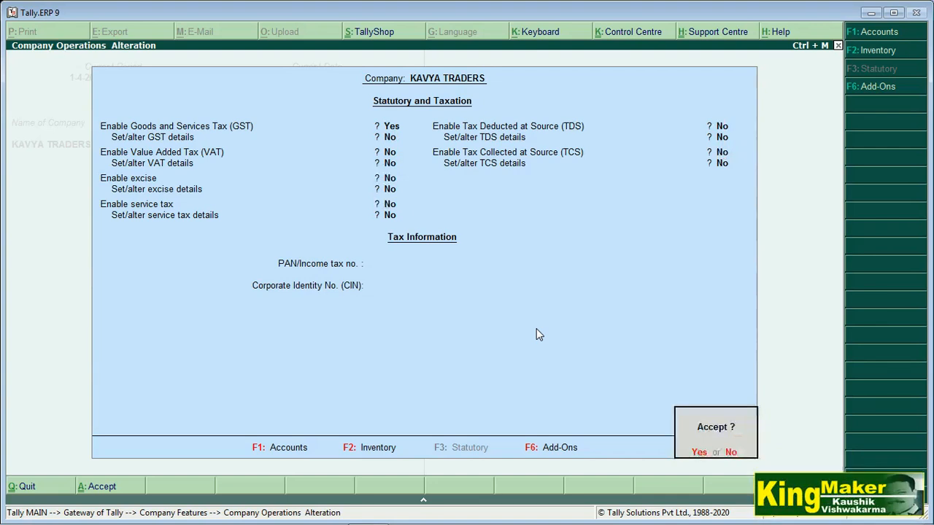
key(Return)
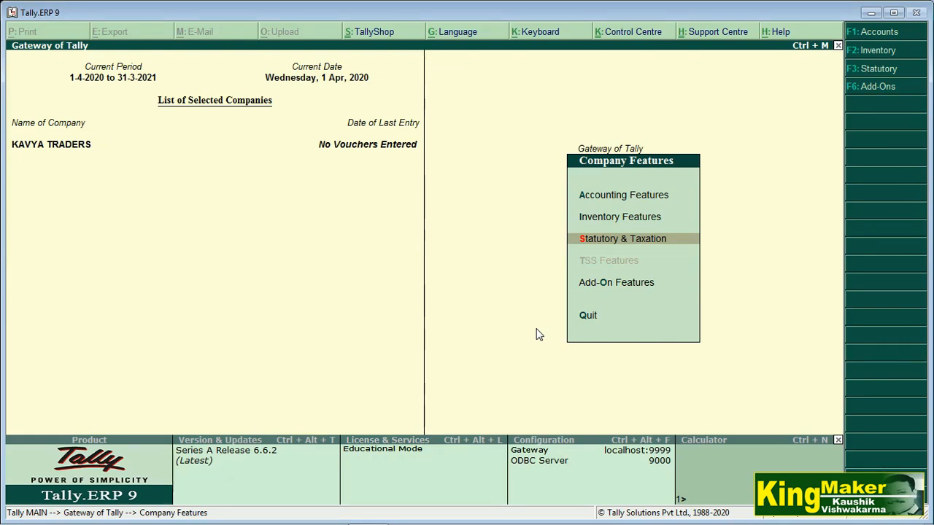
key(Escape)
key(Escape)
key(n)
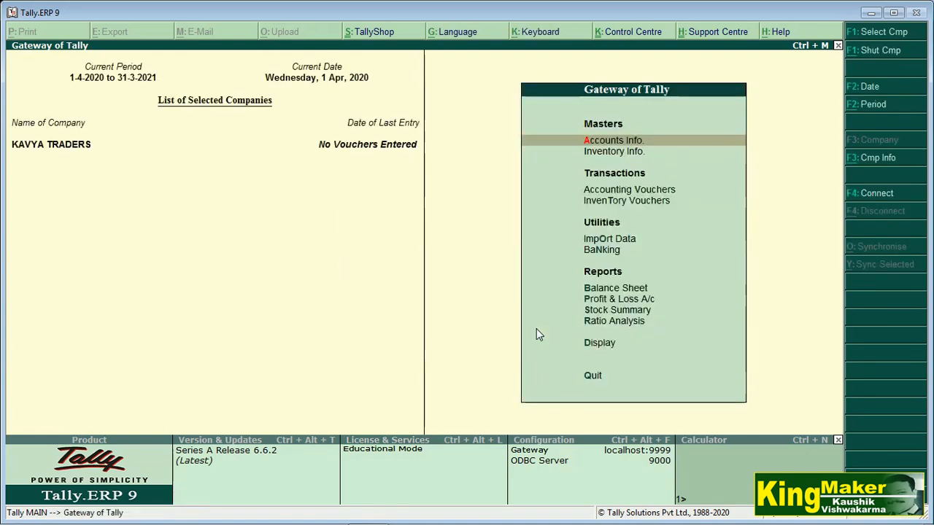
key(Down)
key(Down)
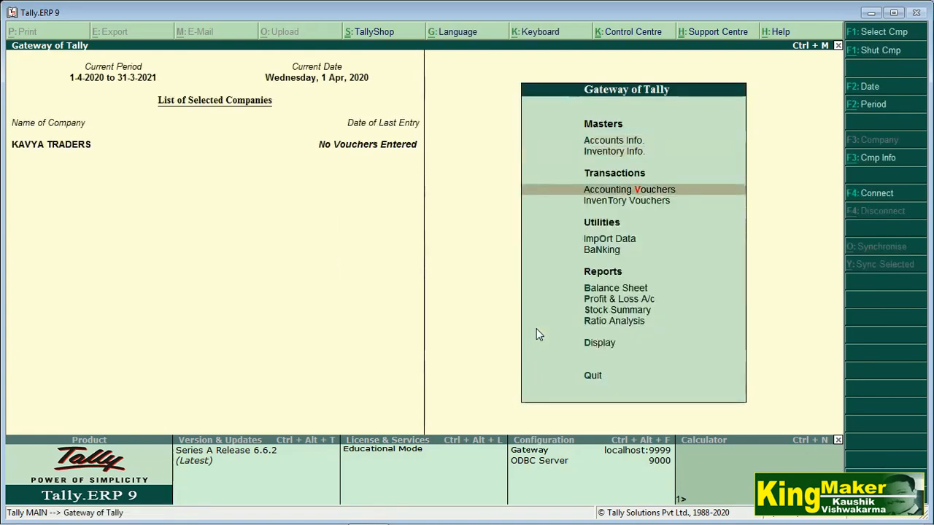
key(Down)
key(Down)
key(Up)
key(Up)
key(Up)
key(Up)
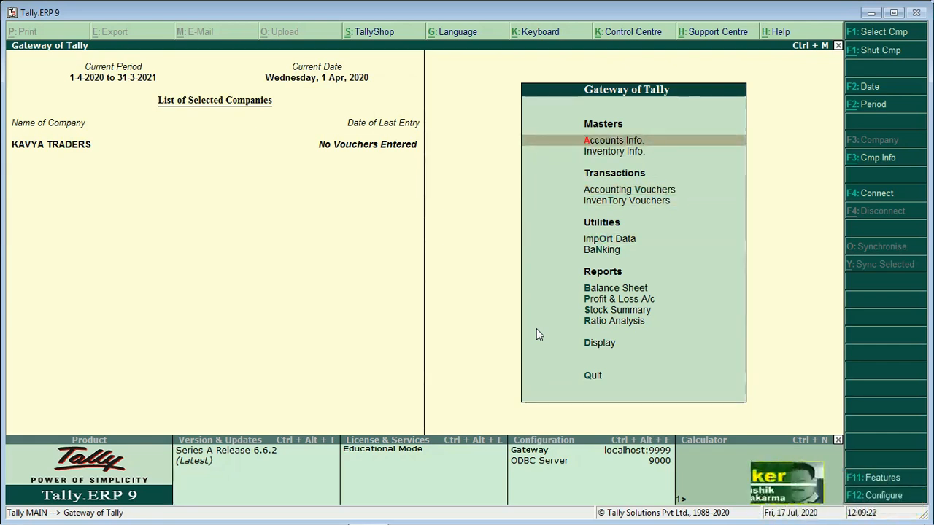
key(Down)
key(Down)
key(Down)
key(Up)
key(Up)
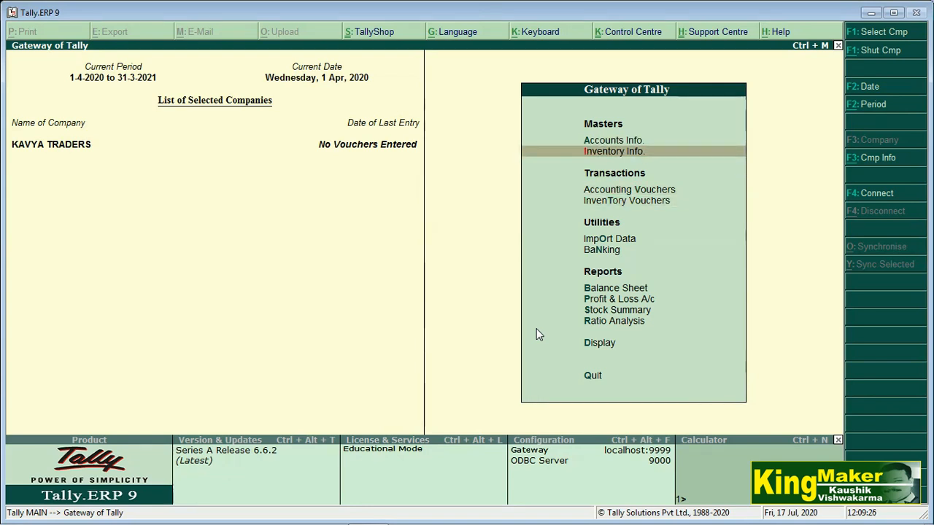
key(Down)
key(Up)
key(Down)
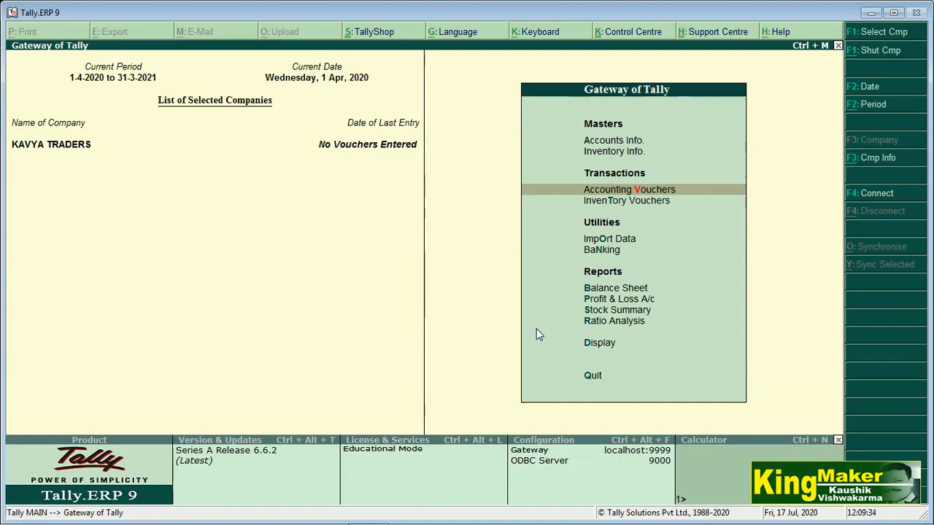
key(Down)
key(Down)
key(Up)
key(Up)
key(Up)
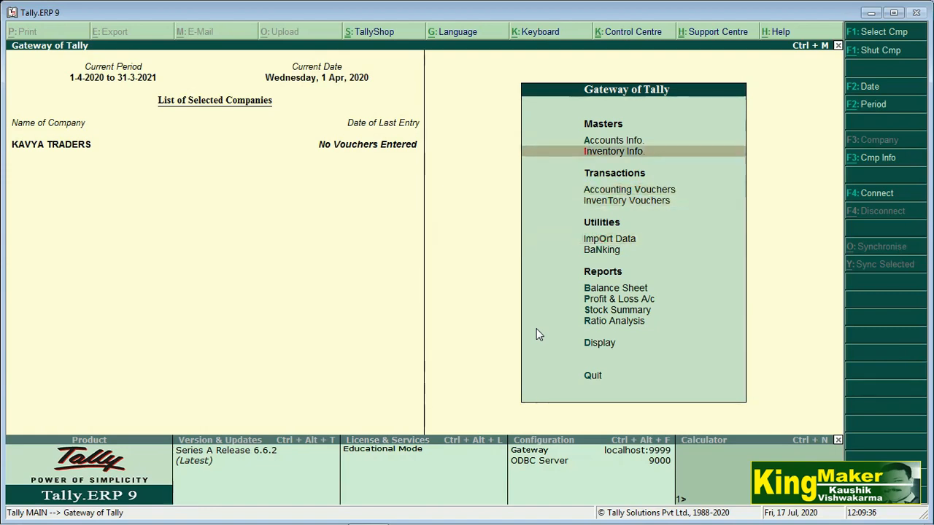
key(Down)
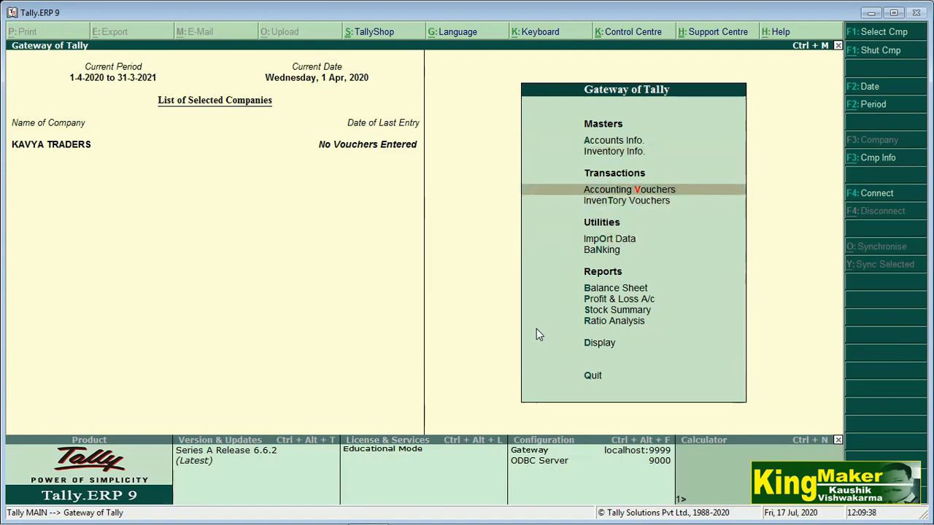
key(Up)
key(Up)
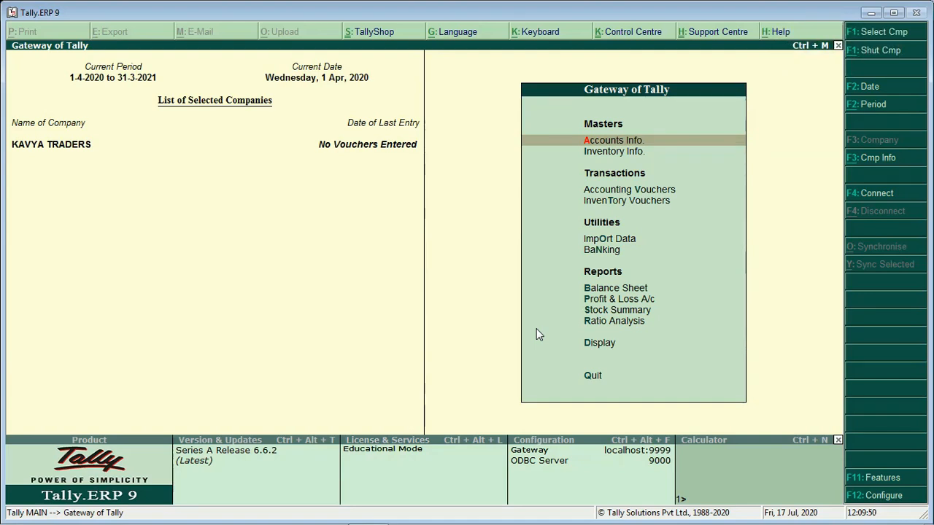
key(Down)
key(Down)
key(Up)
key(Up)
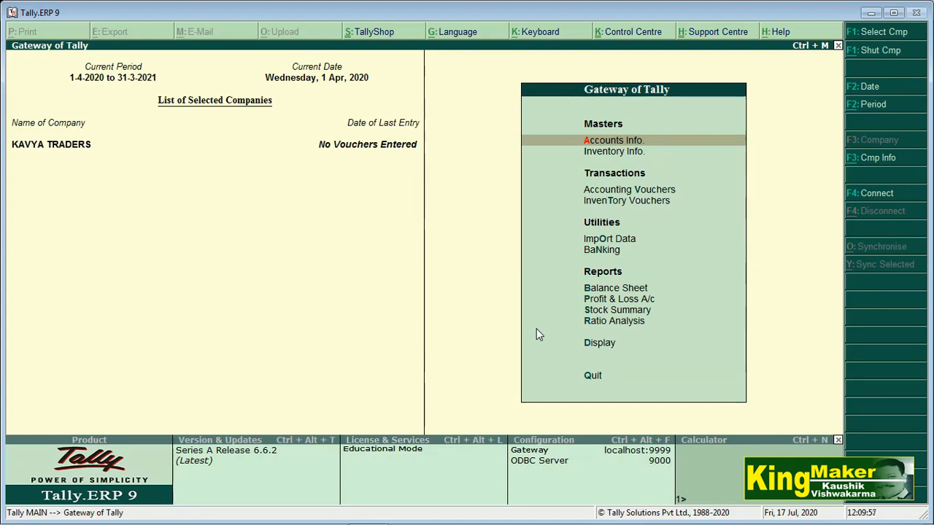
key(Down)
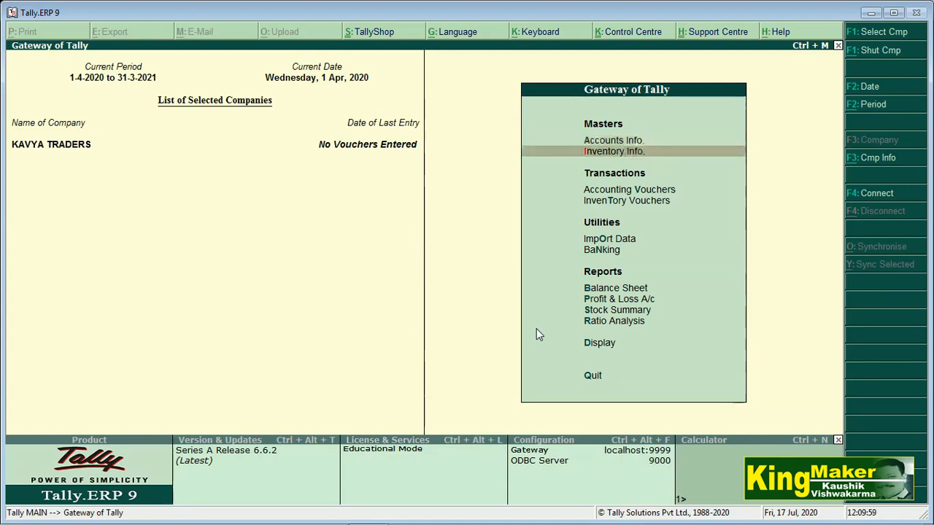
key(Up)
key(Down)
key(Down)
key(Down)
key(Down)
key(Up)
key(Up)
key(Up)
key(Up)
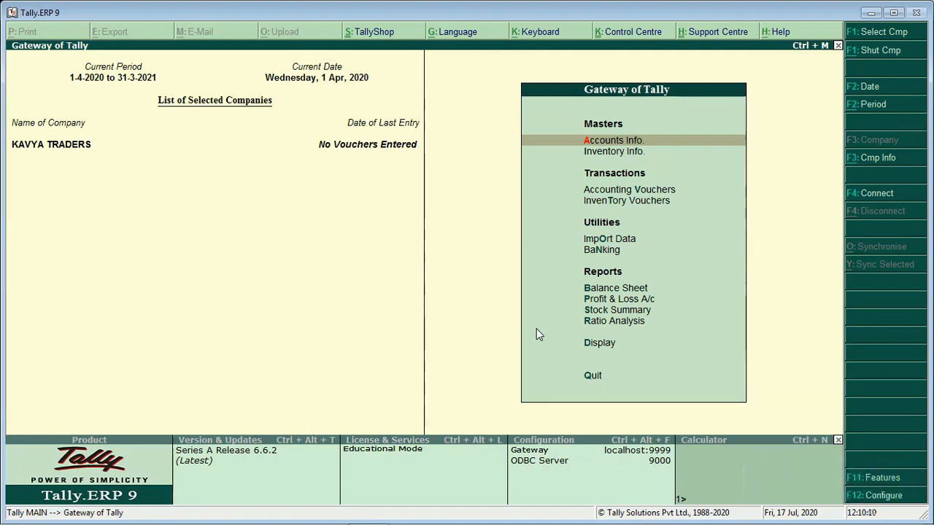
key(Down)
key(Down)
key(Up)
key(Up)
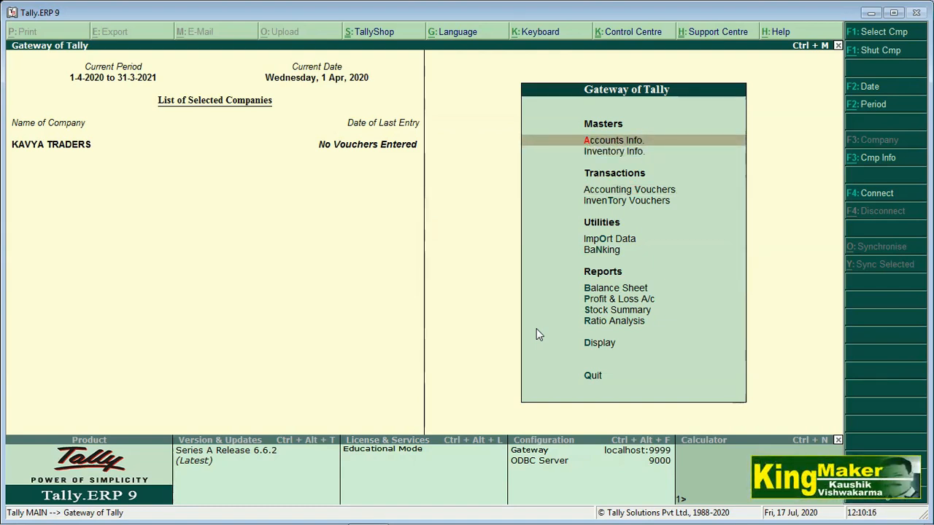
Start creating a single ledger and name it RAJESH TRADERS A/C.
key(Return)
key(Return)
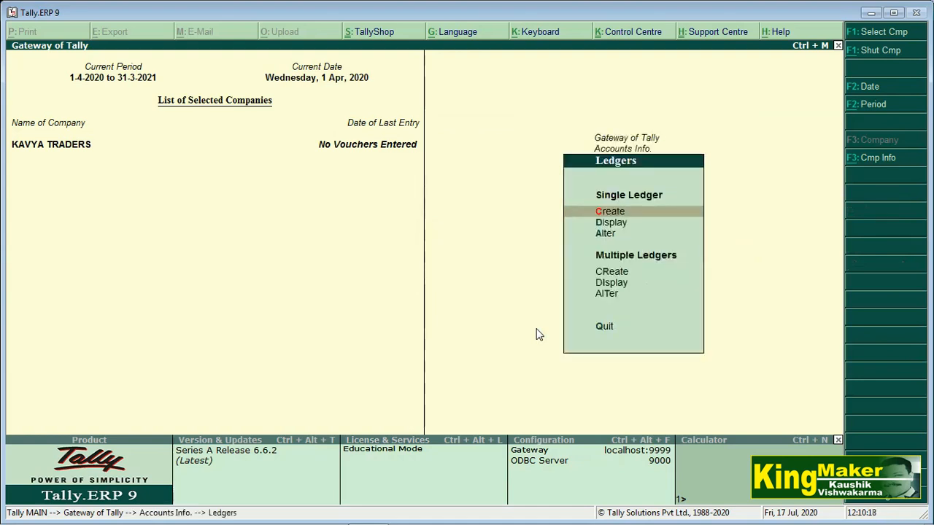
key(Return)
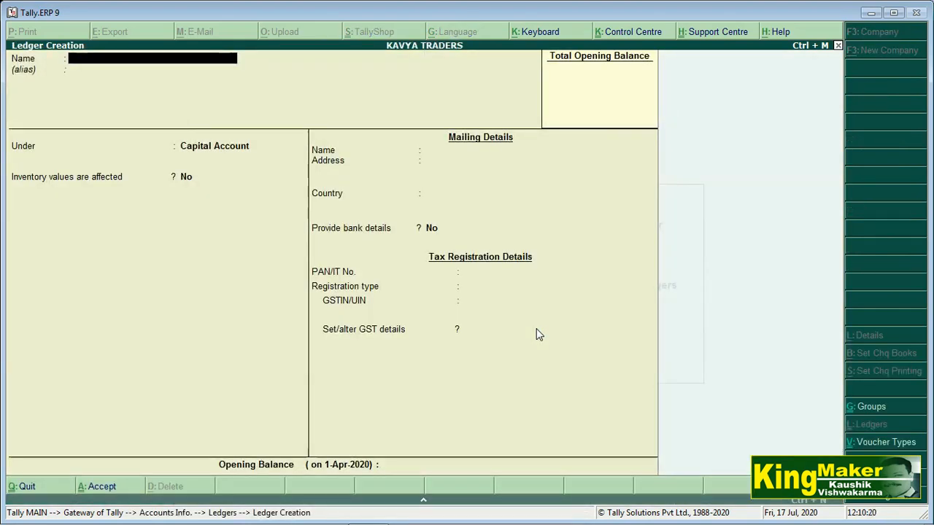
text(RAJESH TRADE)
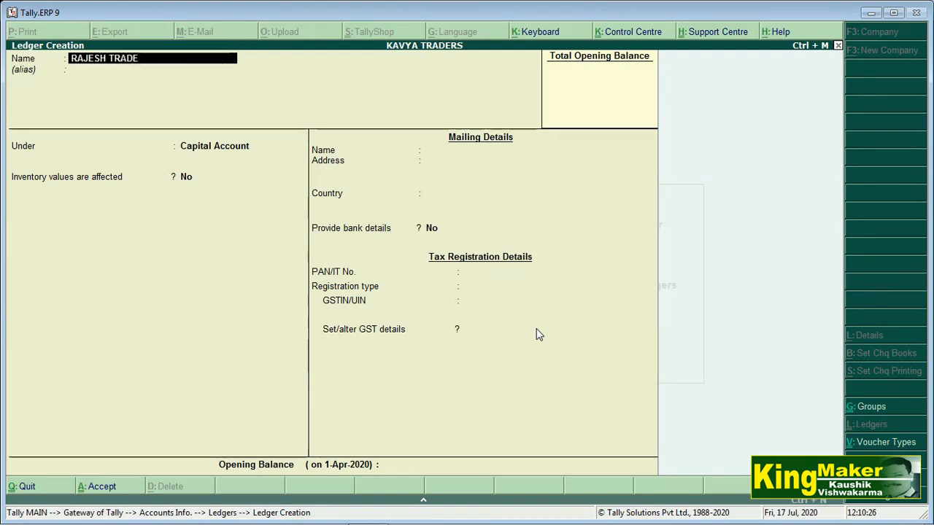
text(RS)
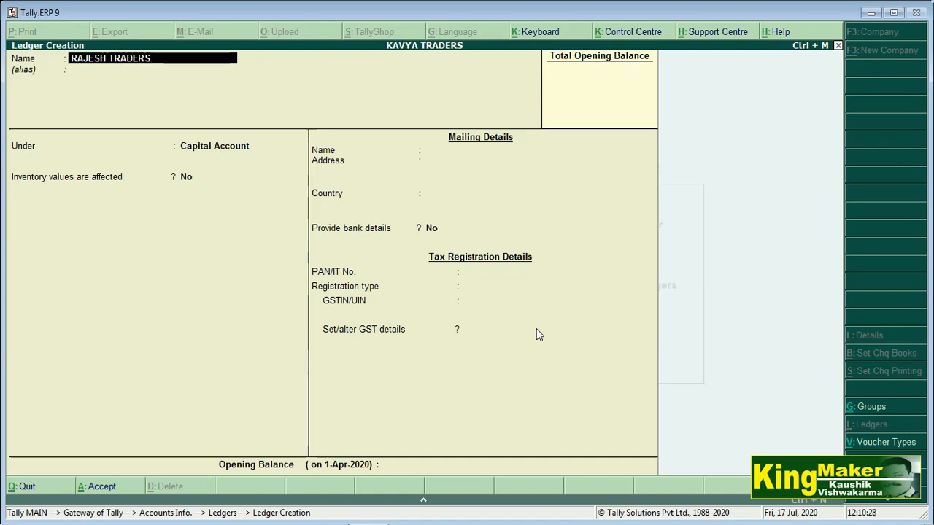
text( A/C.)
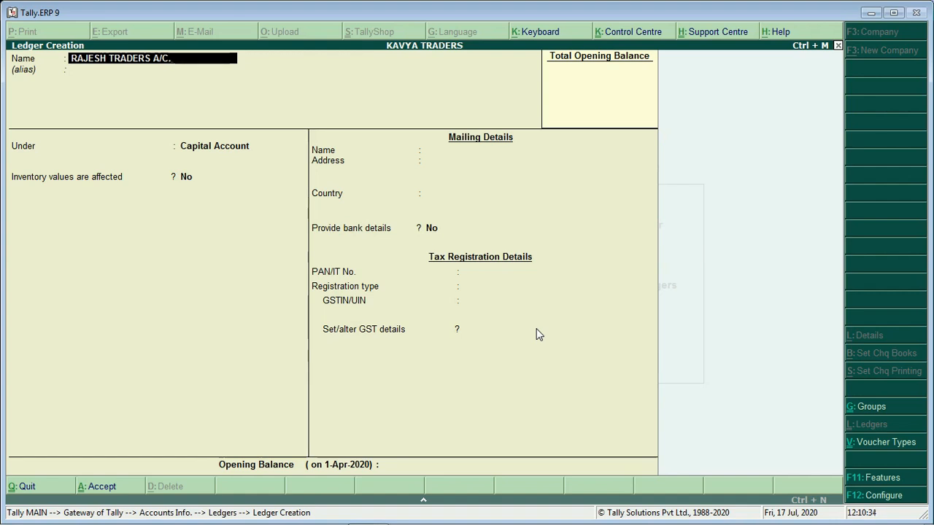
Place the ledger under Sundry Creditors, keeping bill-by-bill balances at Yes, the credit period blank, and credit-day checking and inventory values at No.
key(Return)
text(S)
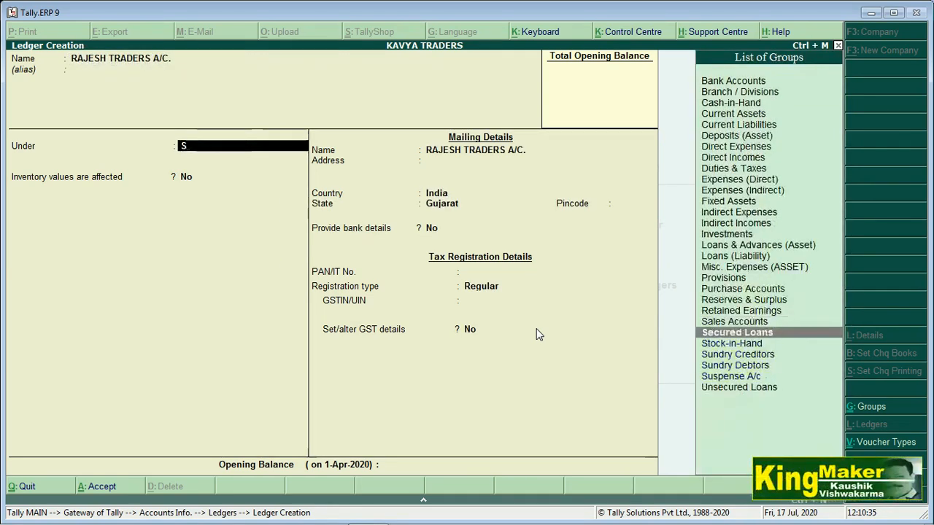
key(Down)
key(Down)
key(Return)
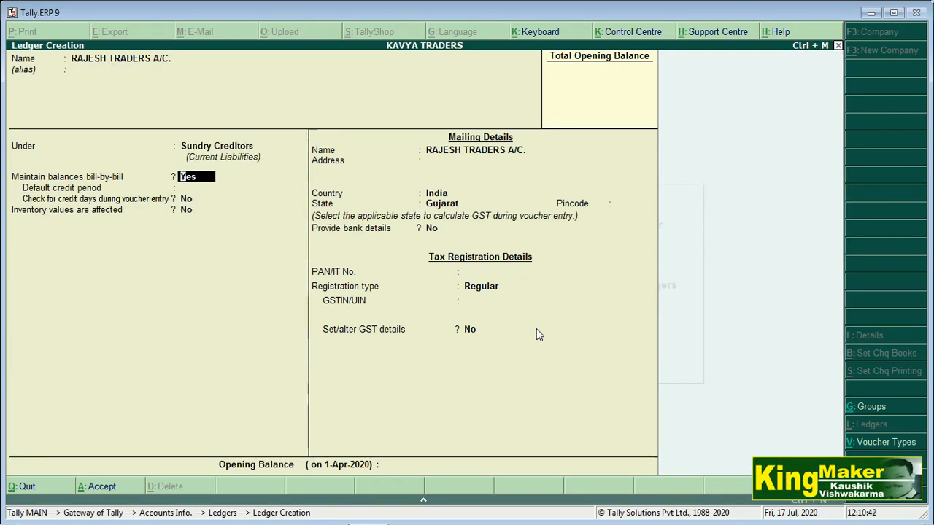
key(Return)
key(Return)
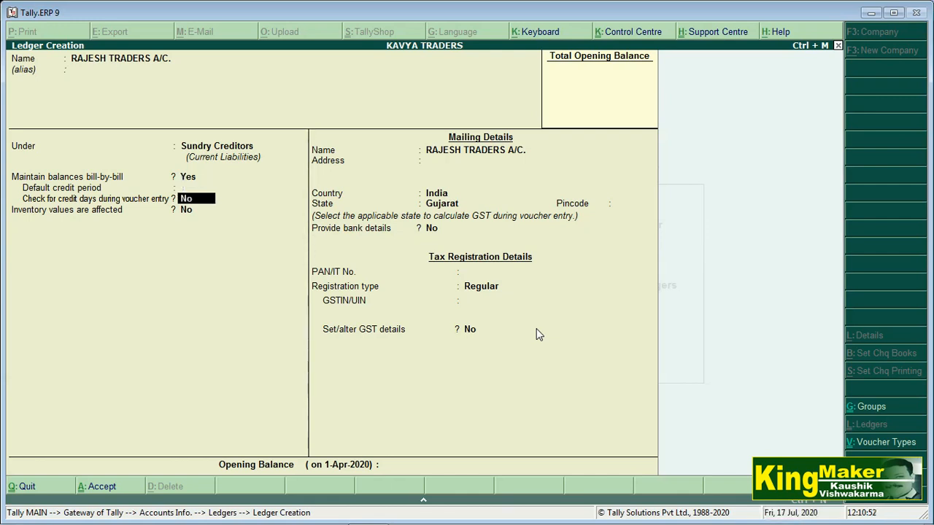
key(Return)
key(Return)
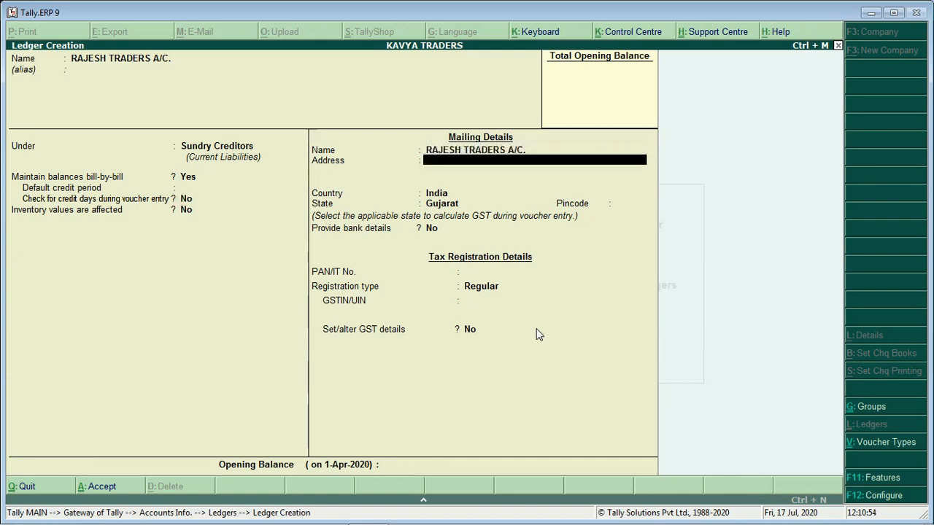
Enter the supplier's mailing address, keep country India and state Gujarat, and leave the pincode blank.
key(Return)
key(BackSpace)
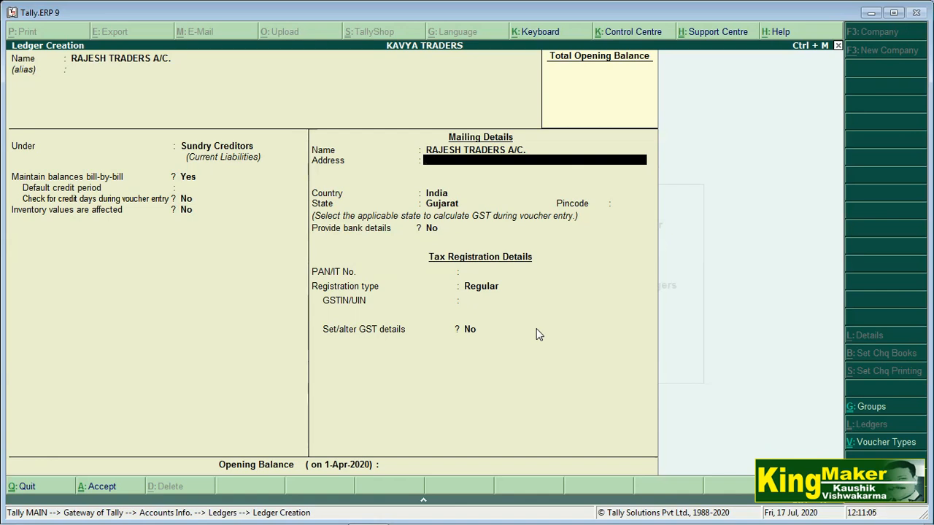
text(ODHAV AHMEDA)
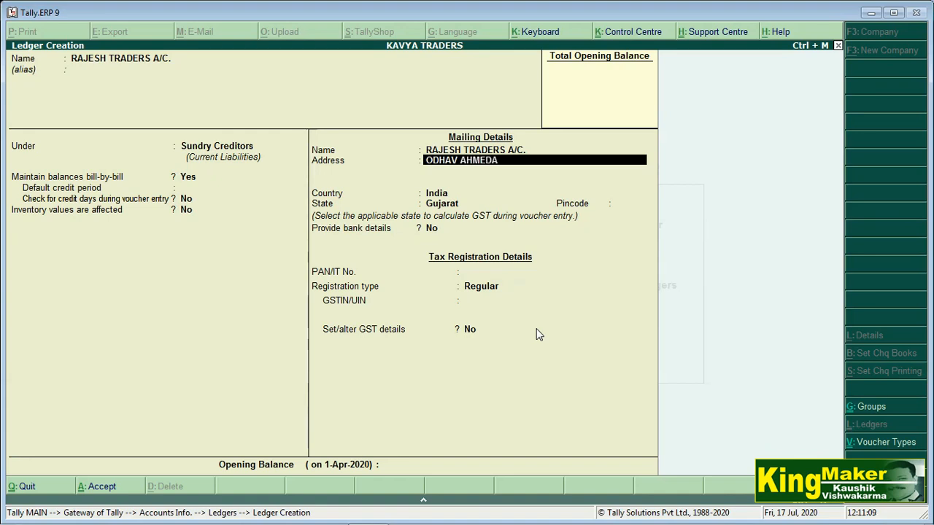
text(BAD)
key(Return)
key(Return)
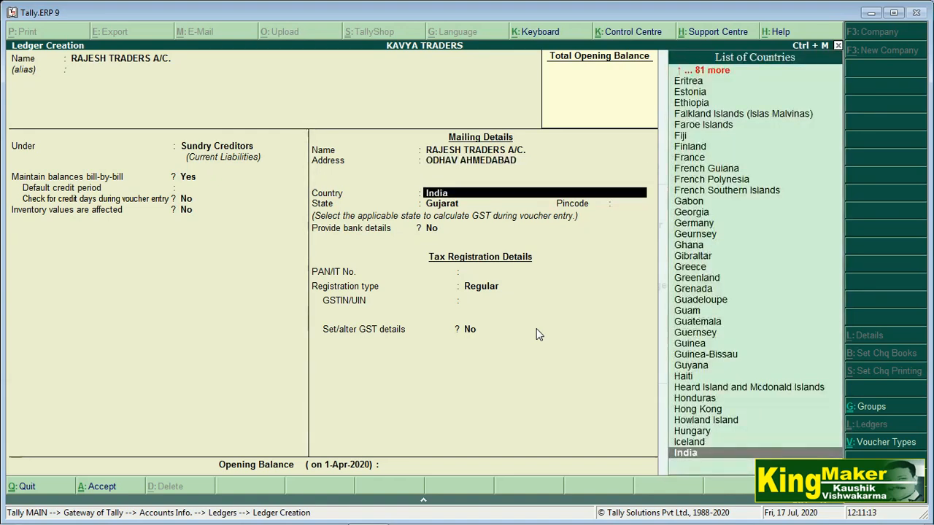
key(Return)
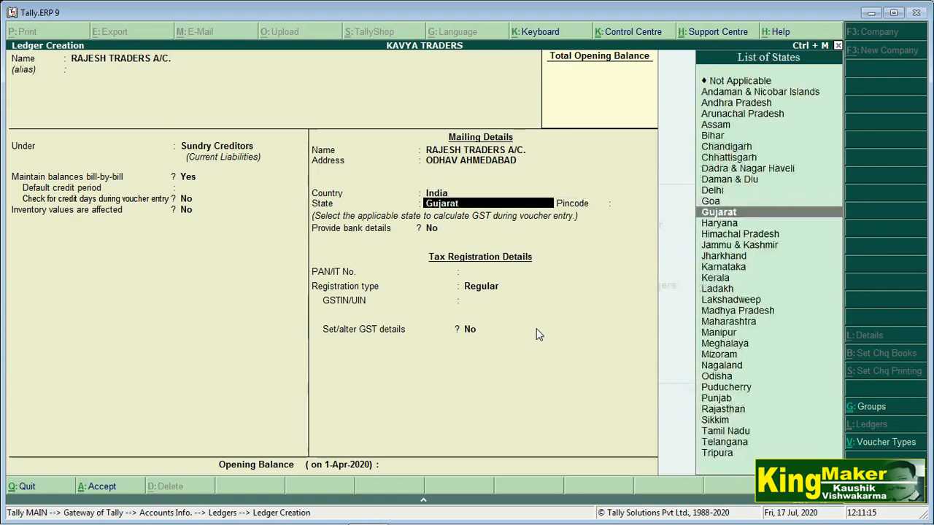
key(Return)
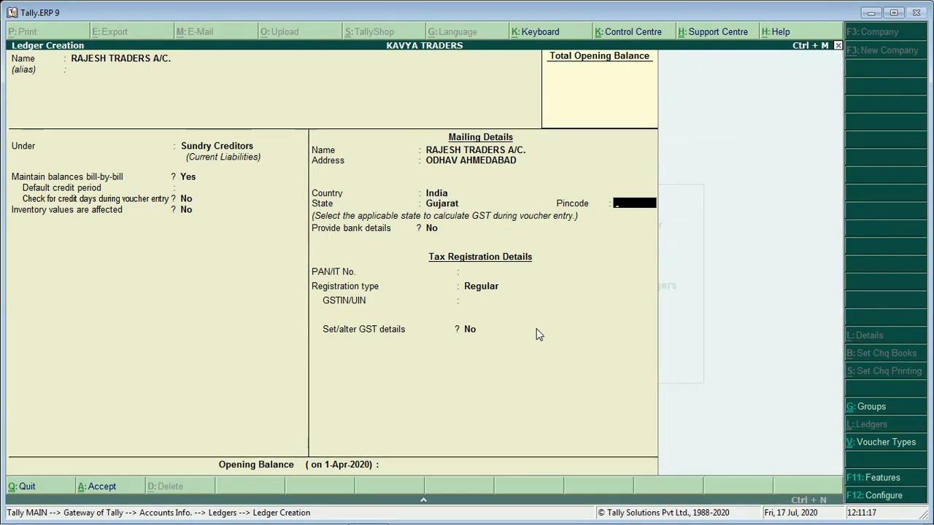
key(Return)
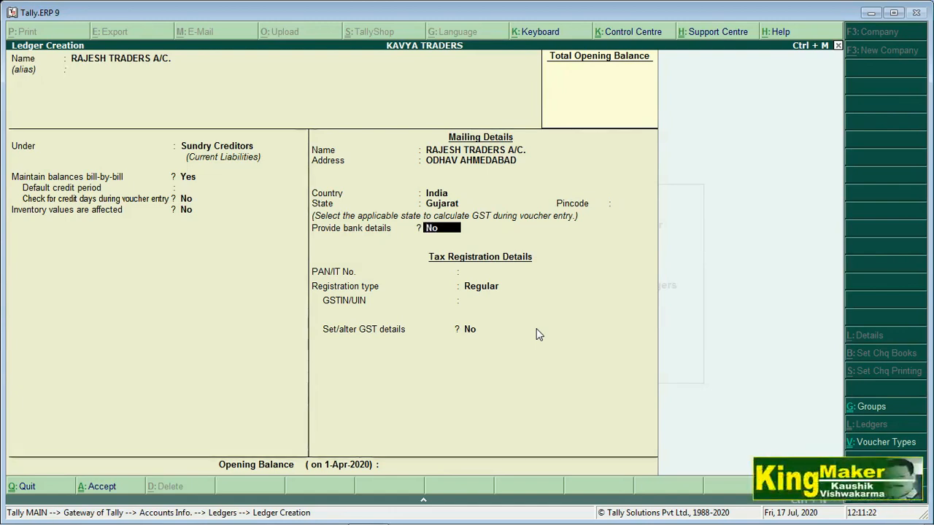
Keep bank details at No and registration type Regular, leaving the PAN and GSTIN/UIN blank.
key(Return)
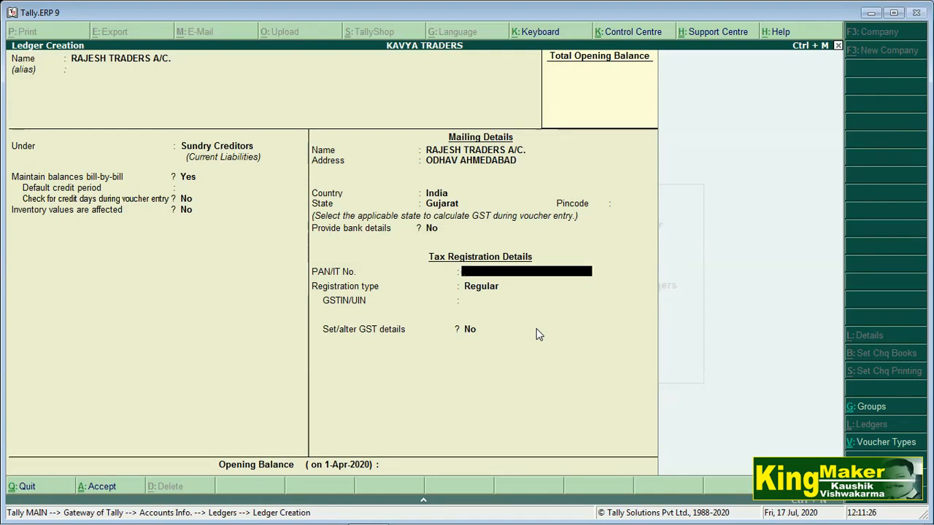
key(Return)
key(Return)
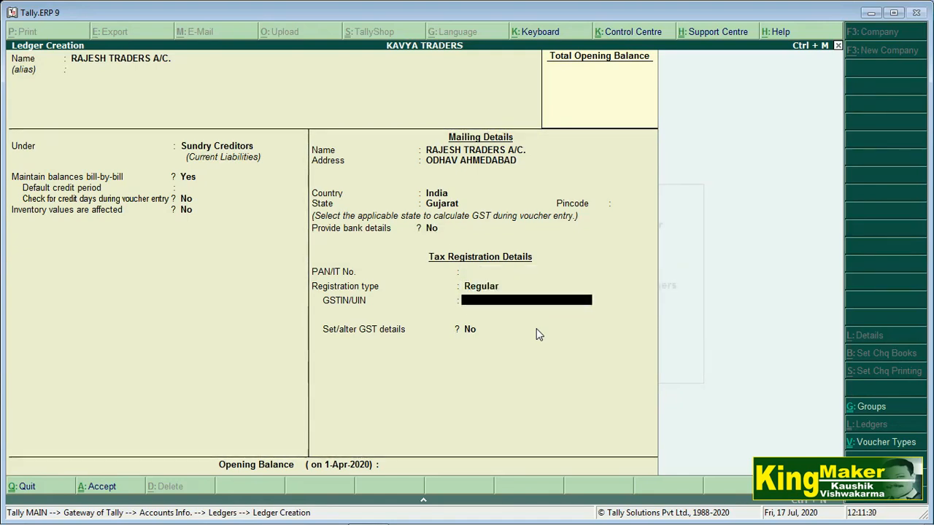
key(Return)
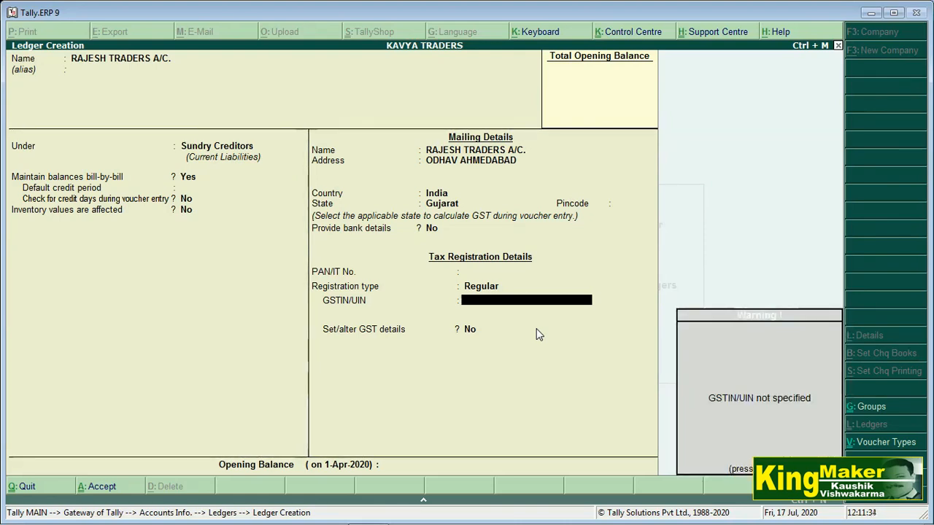
key(Return)
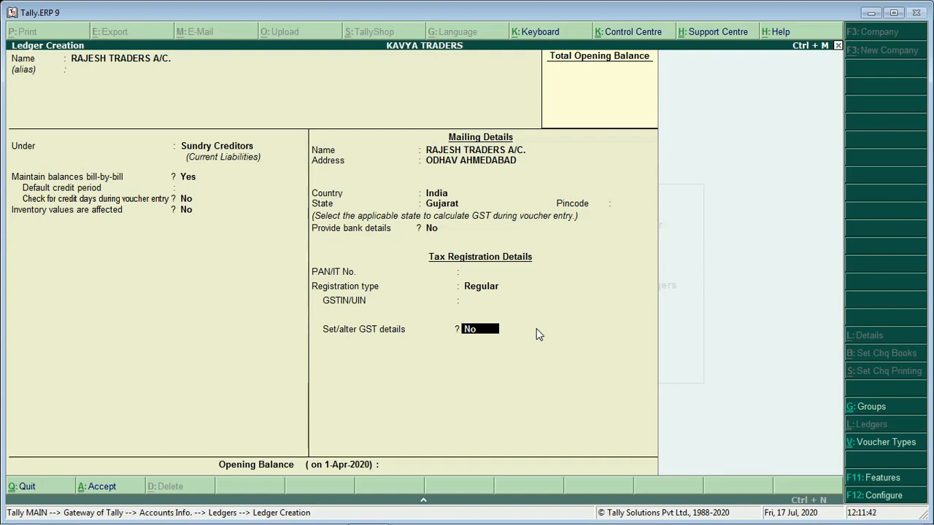
Enable GST details for the supplier, keeping registration Regular, other territory, e-commerce operator and deemed exporter at No, and party type Not Applicable.
key(y)
key(Return)
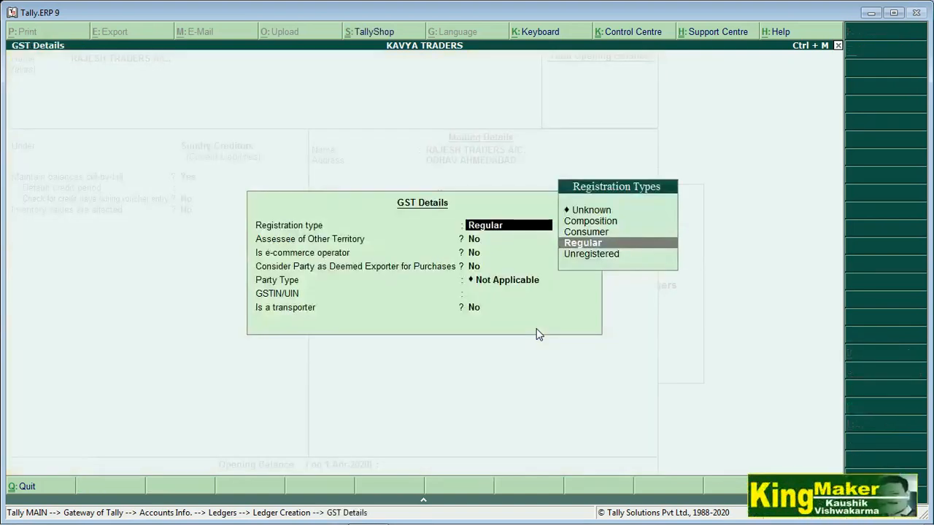
key(Return)
key(Return)
key(Return)
key(Return)
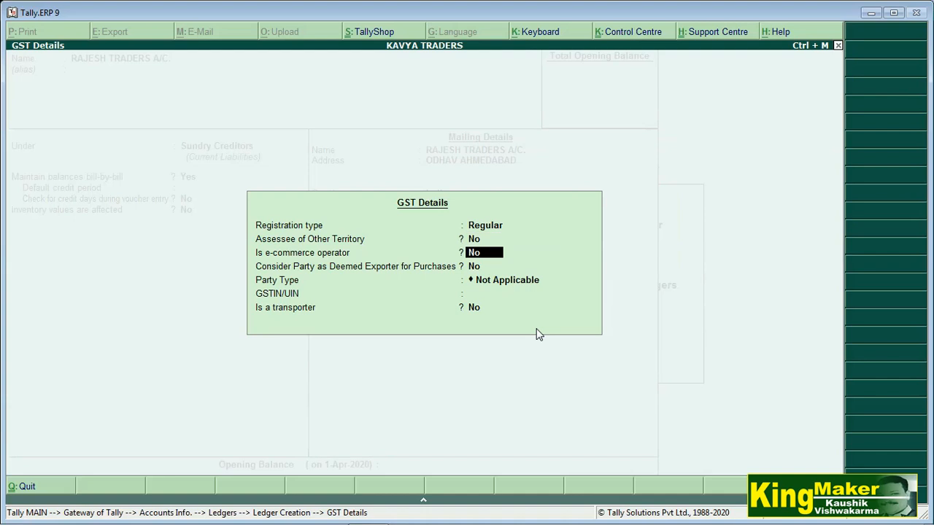
key(Return)
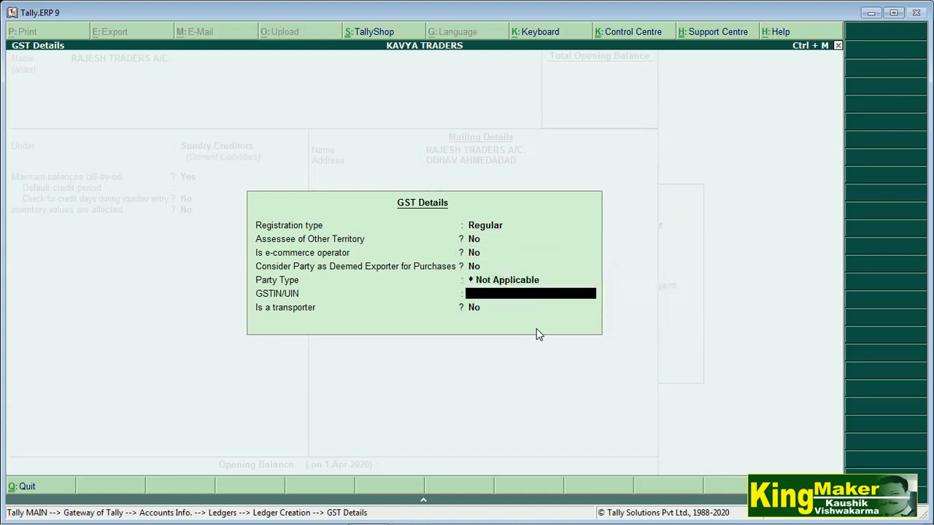
Leave the GSTIN/UIN blank, keep transporter at No and save the RAJESH TRADERS A/C. ledger without an opening balance.
key(Return)
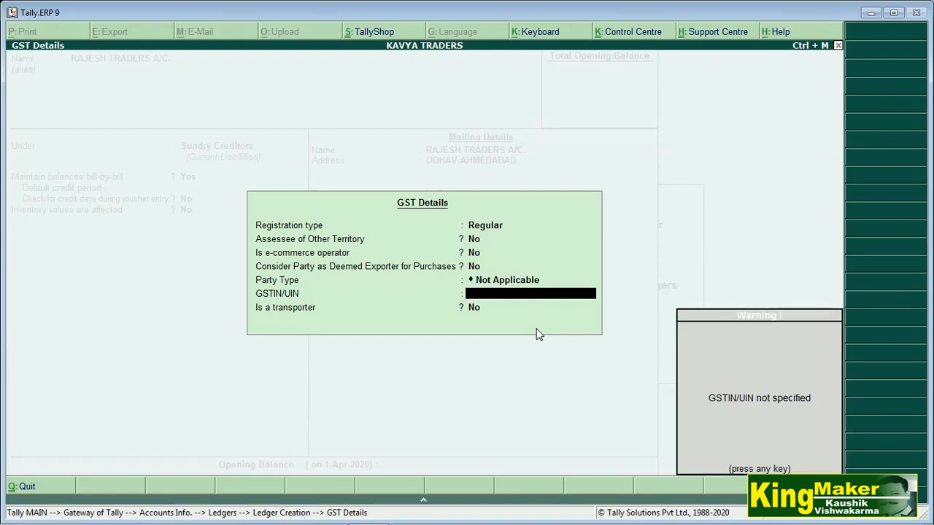
key(Return)
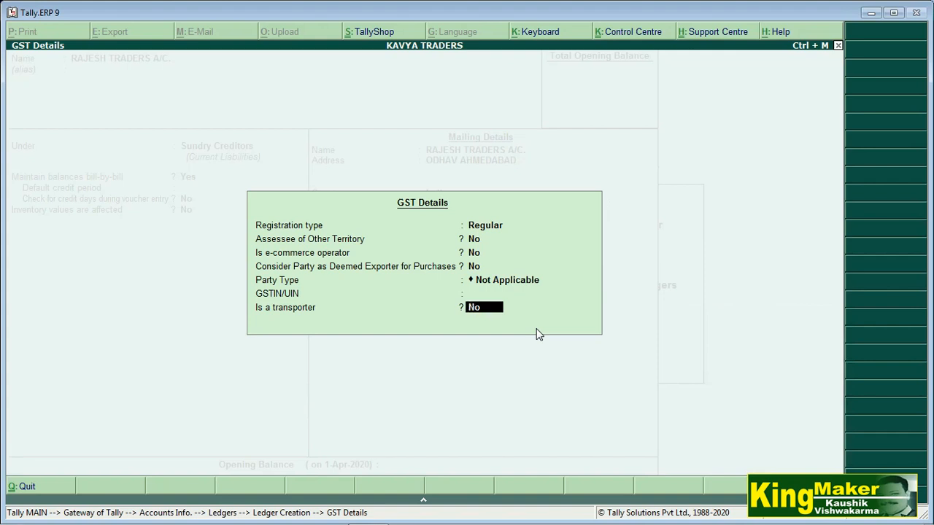
key(Return)
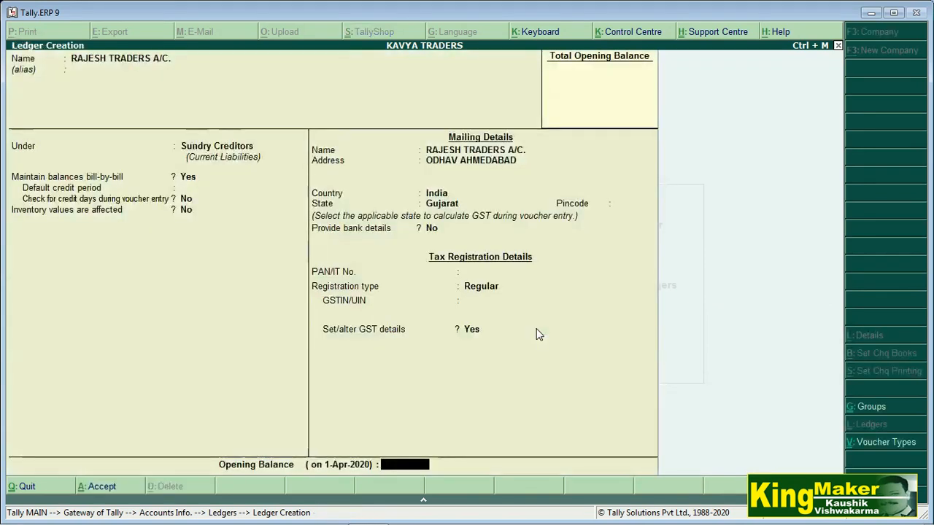
key(Return)
key(Return)
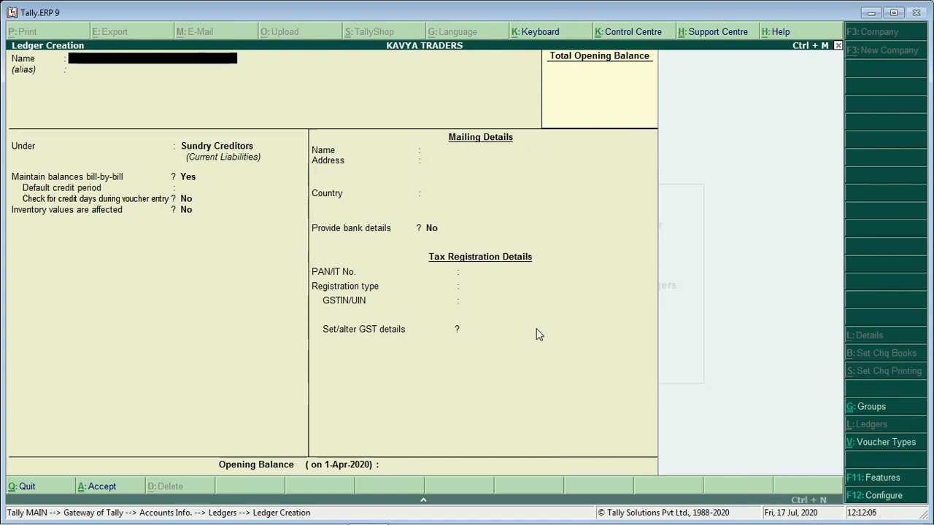
Name the new ledger SGST (STATE TAX) @ 9% A/C. and leave its alias blank.
text(SG)
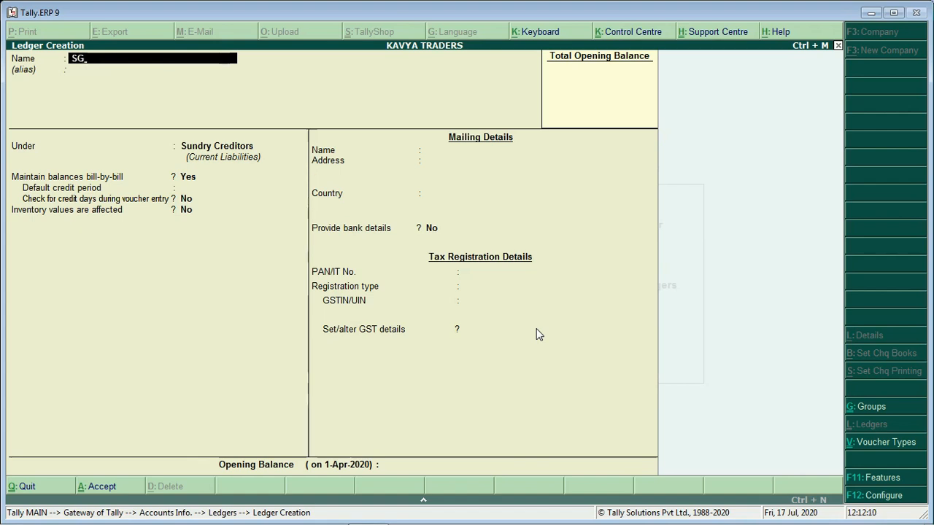
text(ST ()
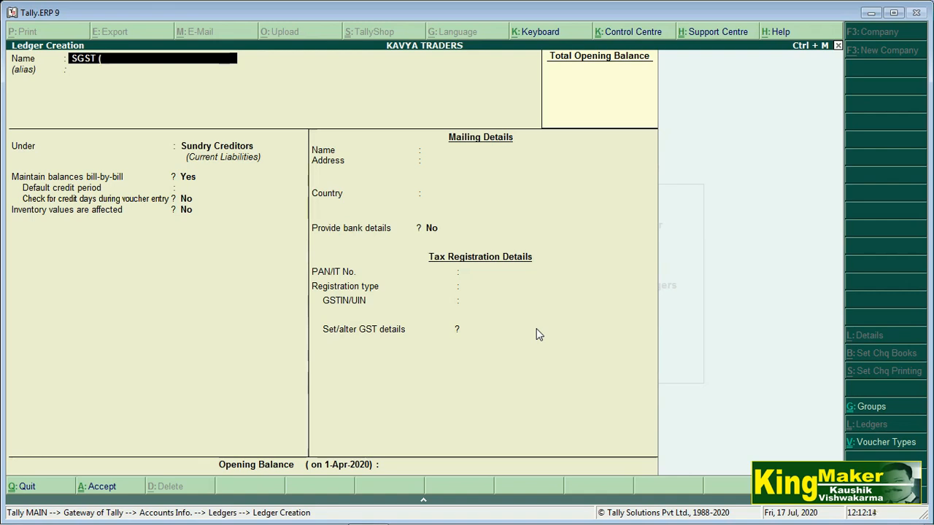
text(STATE TAX)
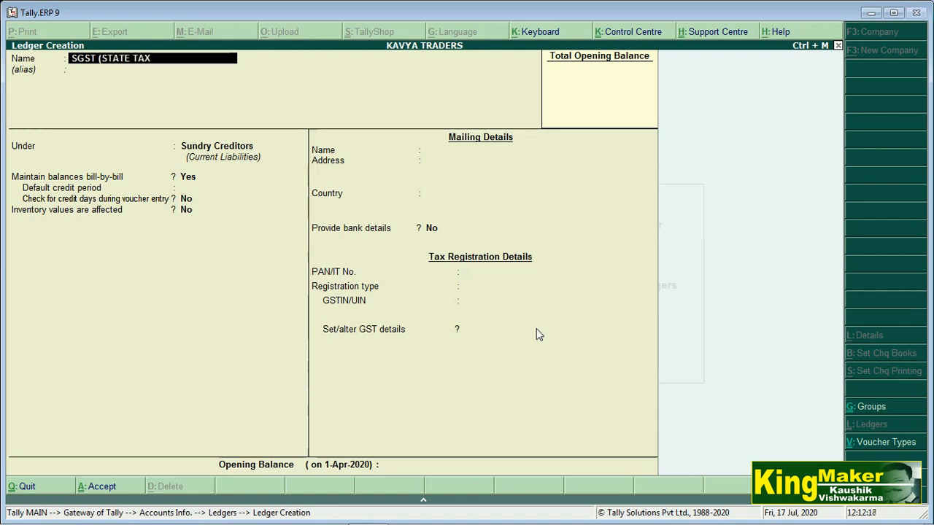
text() @ 9%)
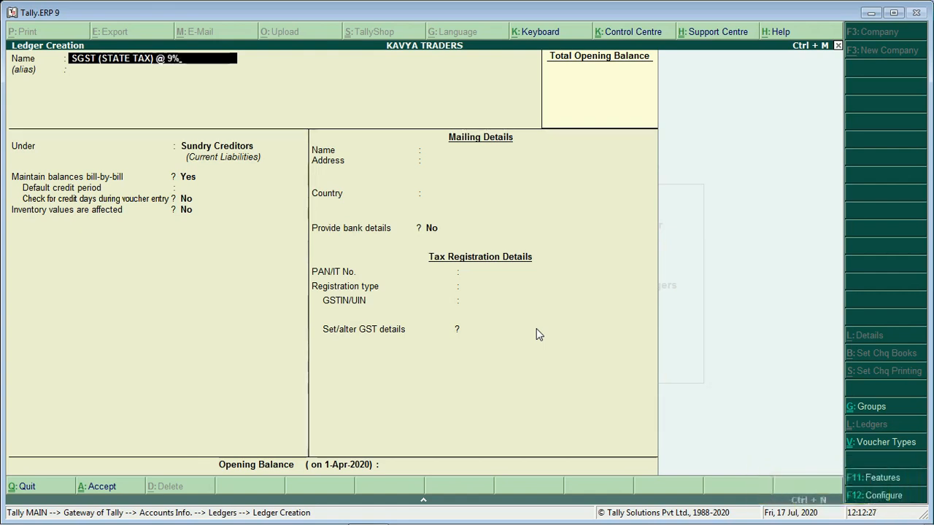
text( A/C.)
key(Return)
key(Return)
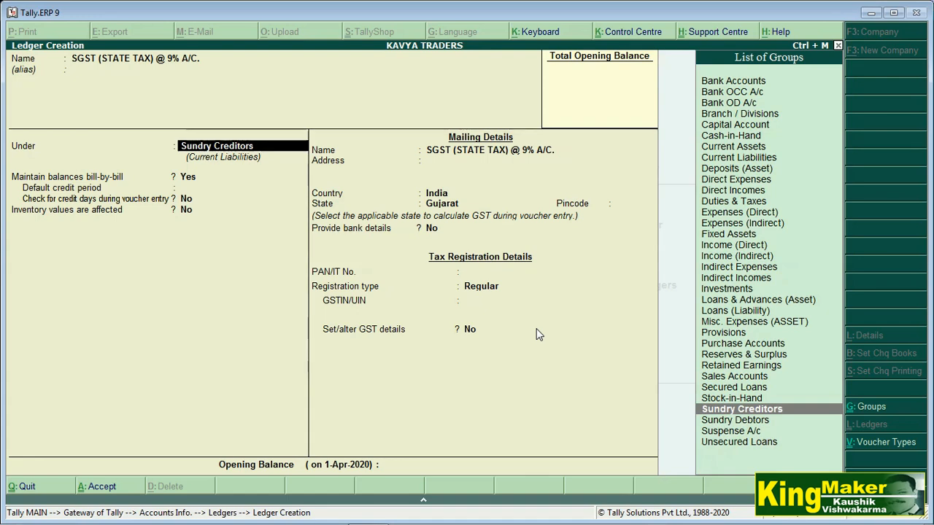
Place the SGST ledger under the Duties & Taxes group.
text(d)
key(Down)
key(Down)
key(Down)
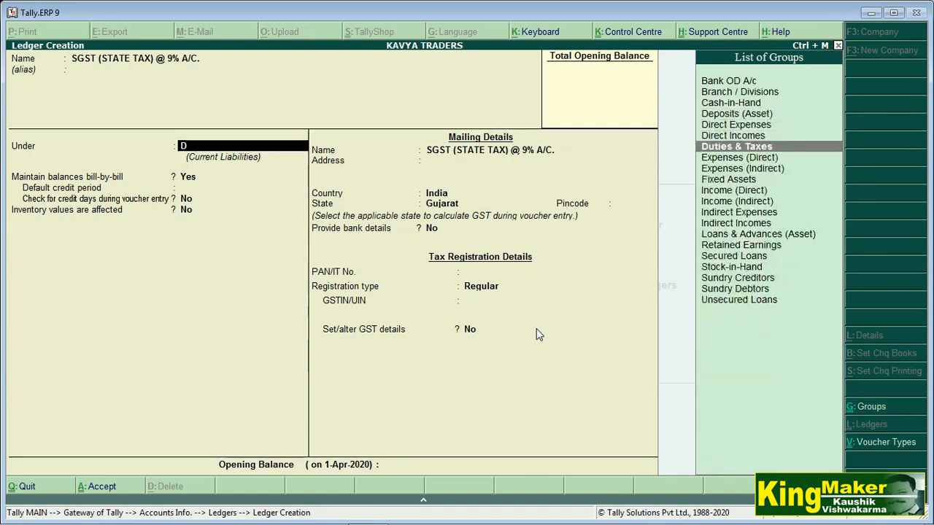
key(Return)
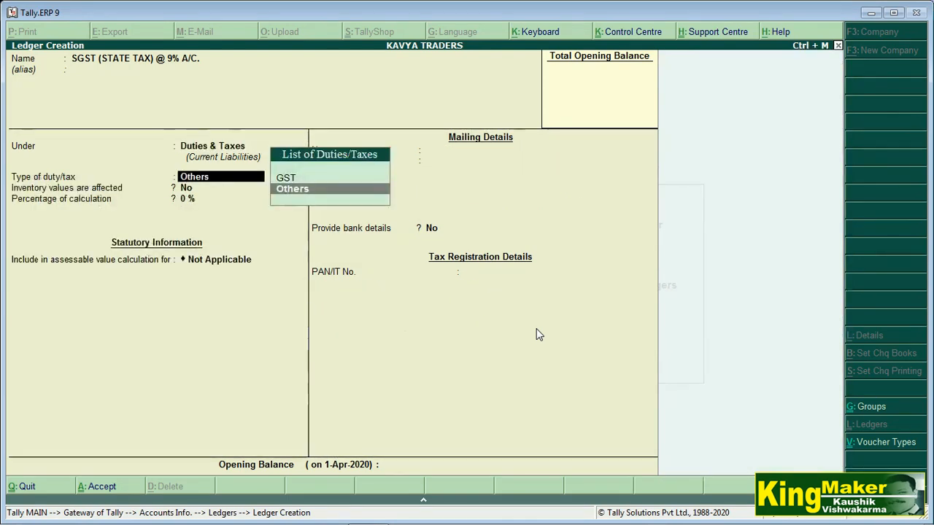
Set the SGST ledger's duty type to GST and its tax type to State Tax, keeping inventory values affected at No.
key(Up)
key(Return)
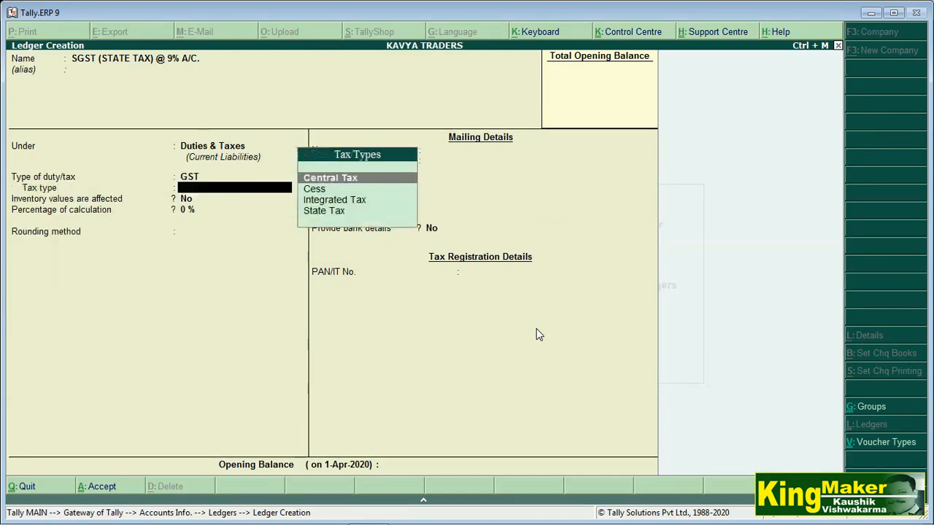
key(Down)
key(Down)
key(Down)
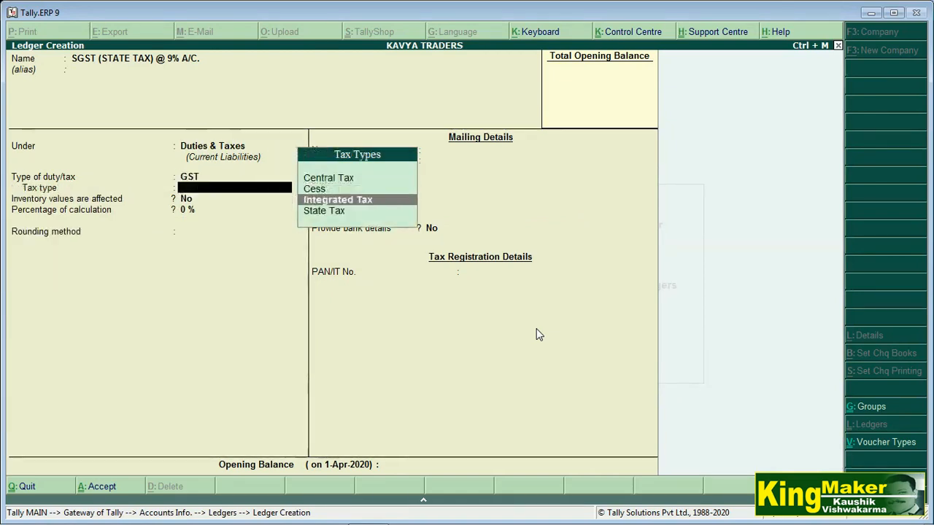
key(Return)
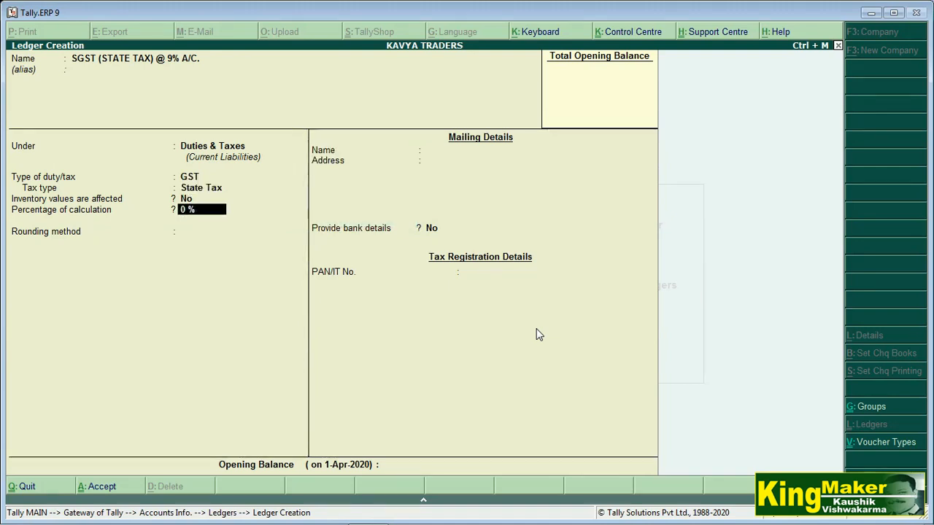
Set the SGST calculation percentage to 9% with rounding Not Applicable, and save the ledger without an opening balance.
text(9%)
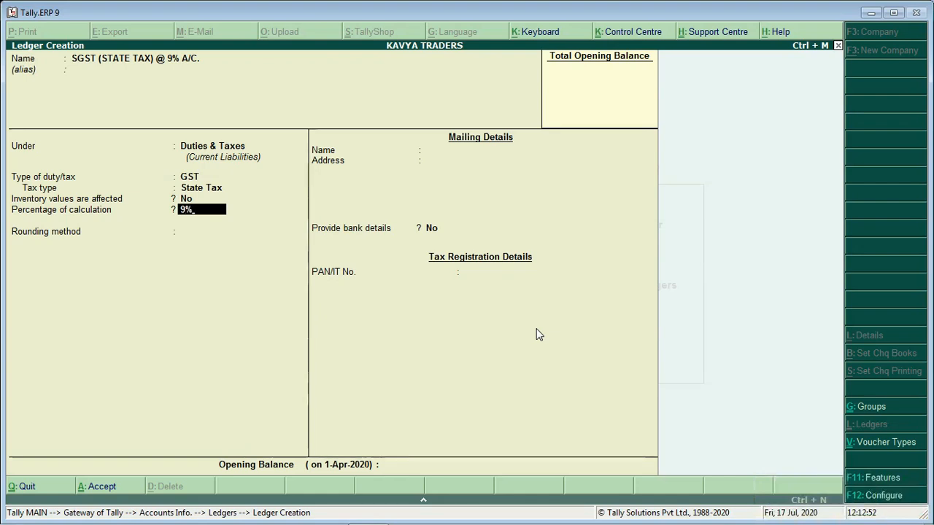
key(Return)
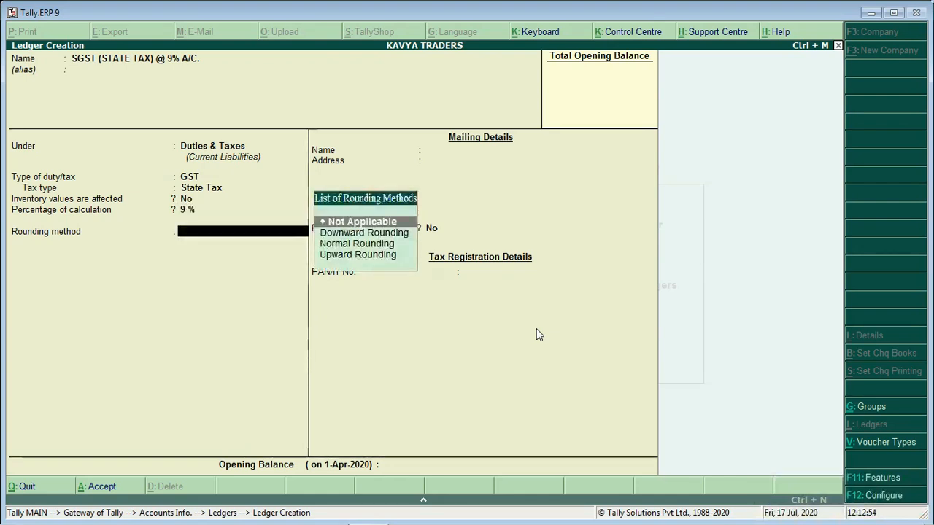
key(Return)
key(Return)
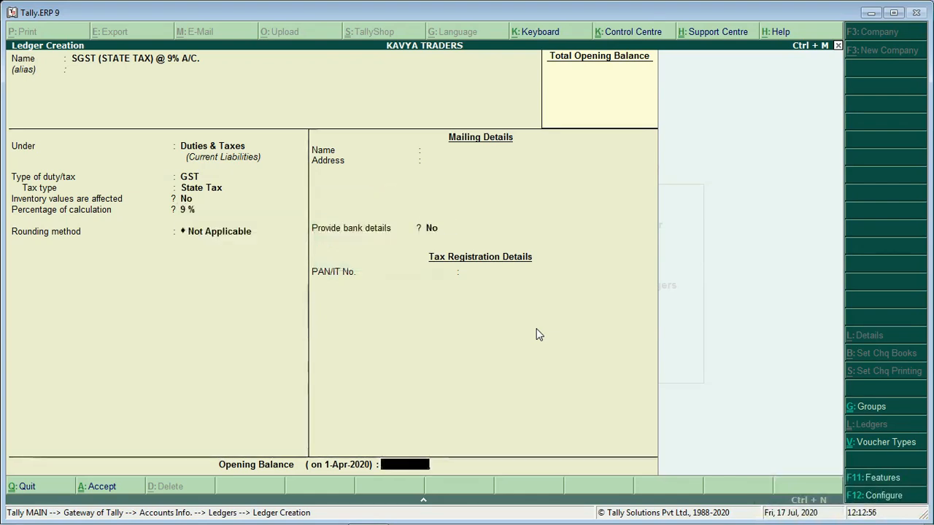
key(Return)
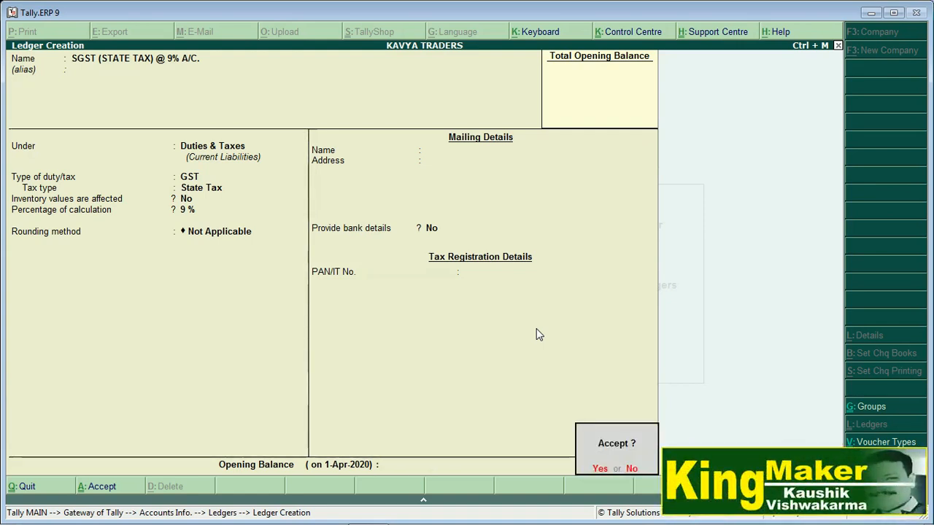
key(Return)
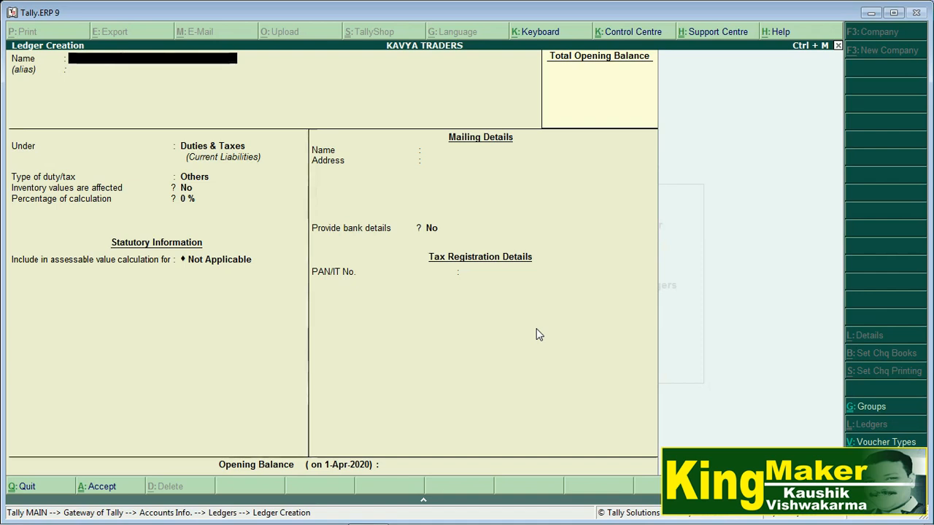
Name the next ledger CGST (CETRAL TAX)@ 9% A/C and leave its alias blank.
text(CGST)
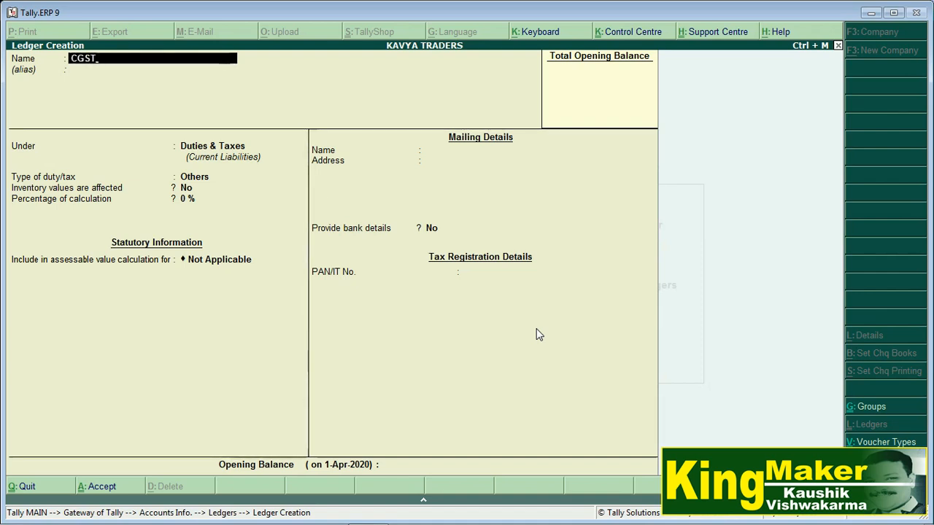
text( ()
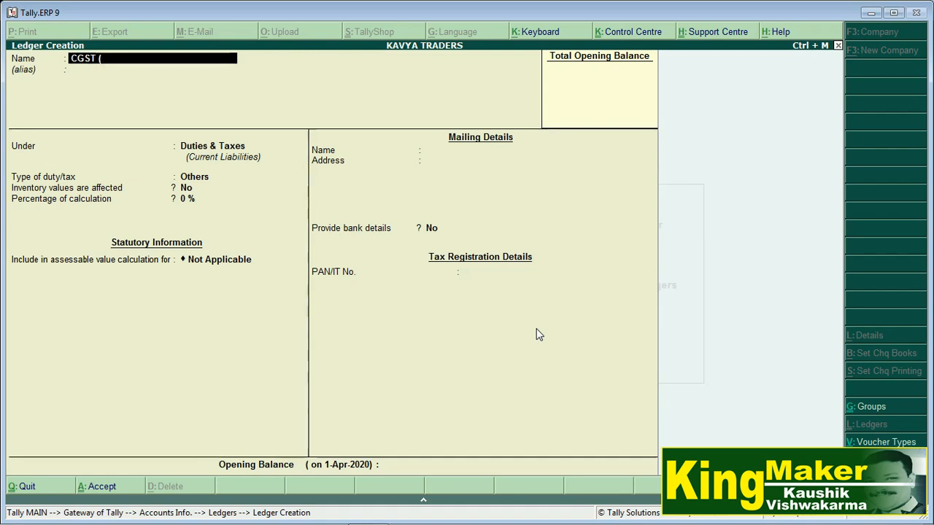
text(CETR)
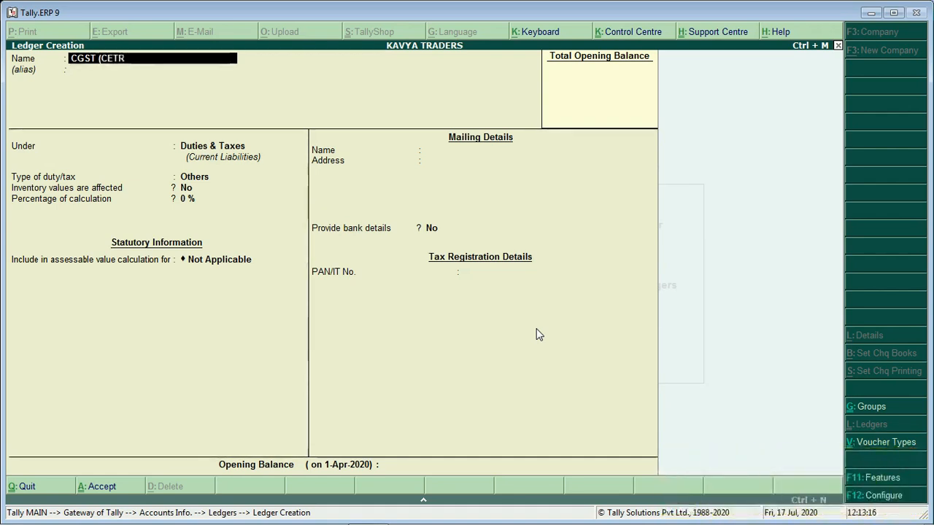
text(AL T)
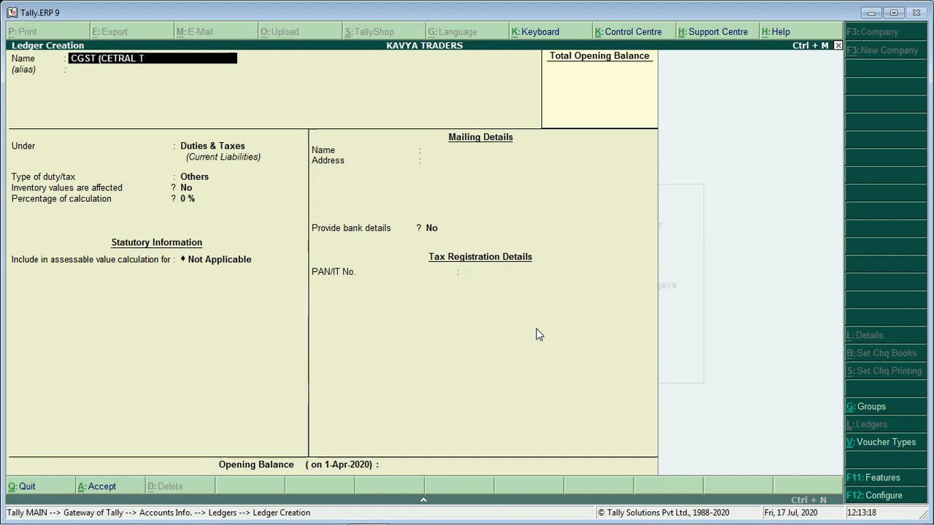
text(AX)
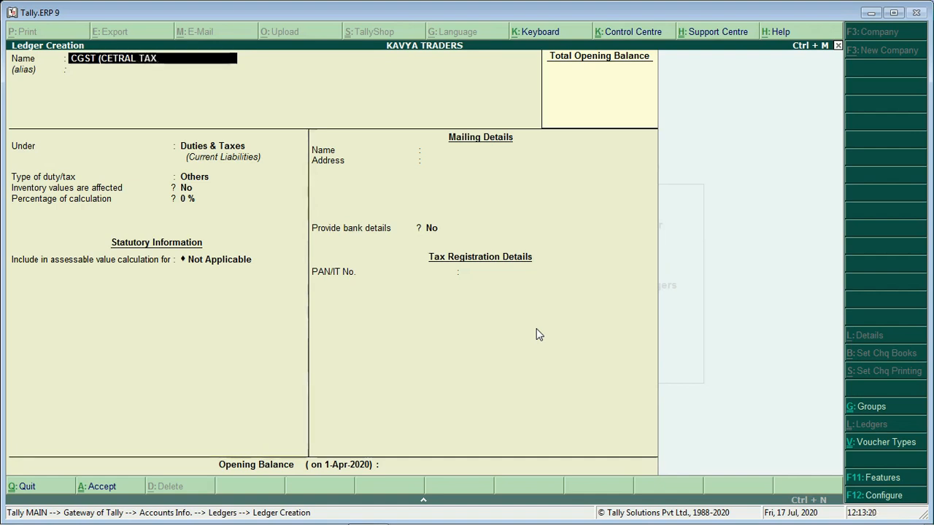
text()@ 9% A/)
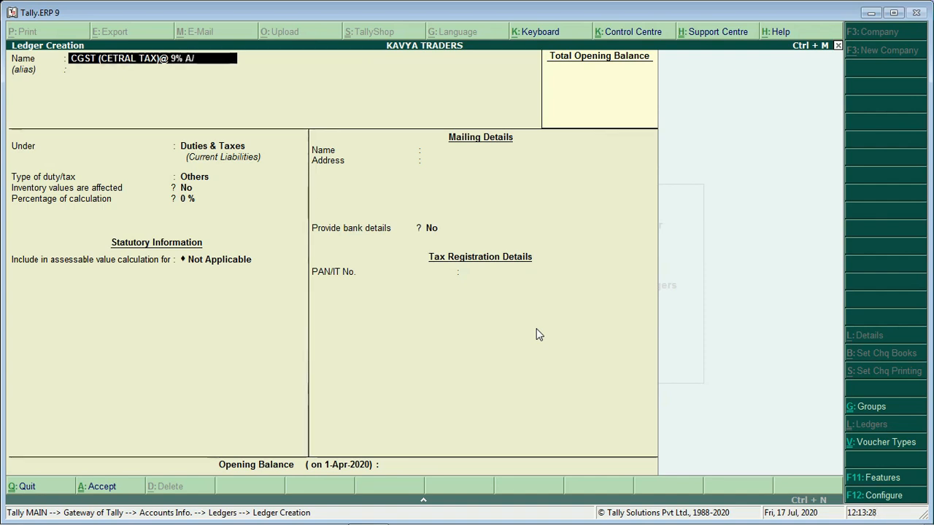
key(Return)
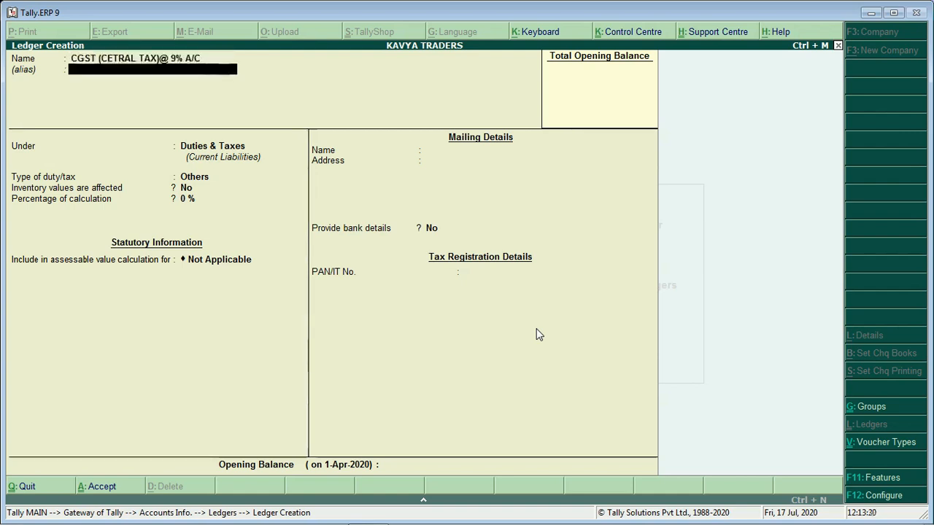
key(Return)
Keep the CGST ledger under Duties & Taxes and set its duty type to GST and tax type to Central Tax.
key(Return)
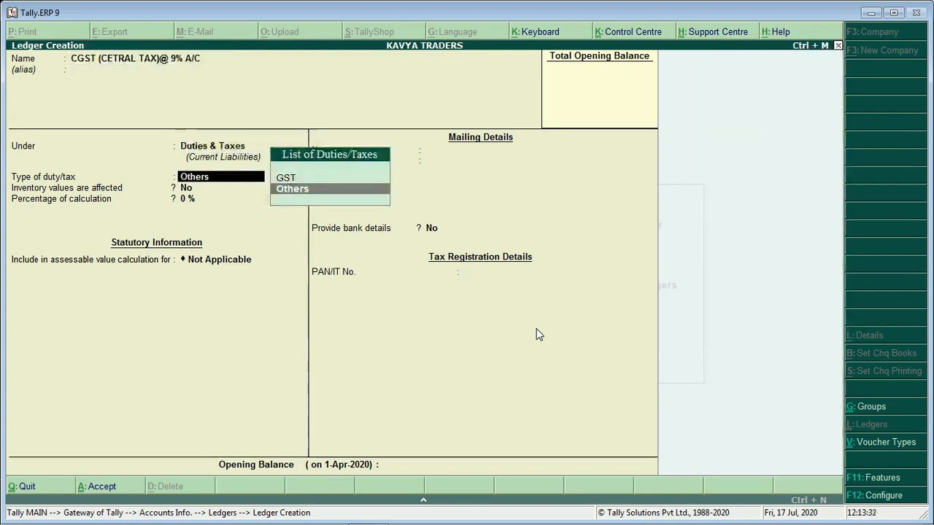
key(Up)
key(Return)
key(Down)
key(Down)
key(Up)
key(Up)
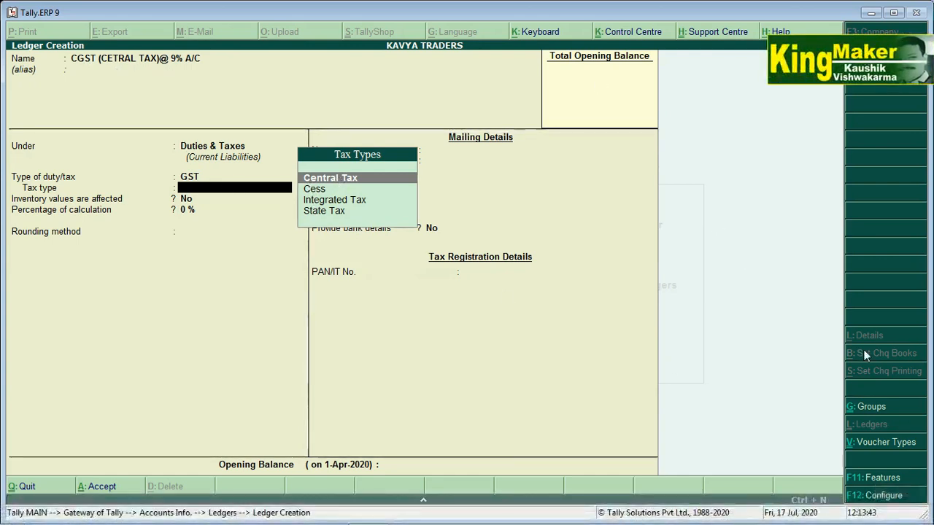
key(Return)
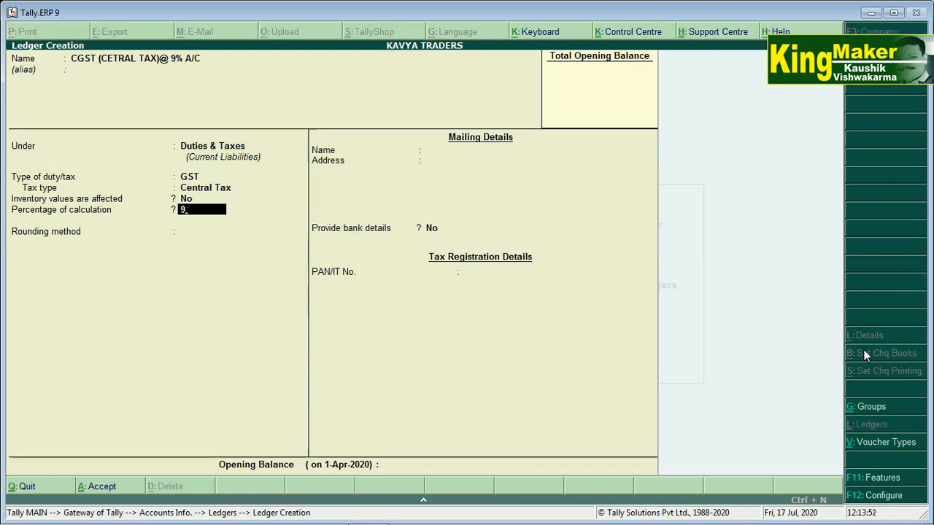
Set the CGST calculation percentage to 9% with rounding Not Applicable, and save the ledger without an opening balance.
key(Return)
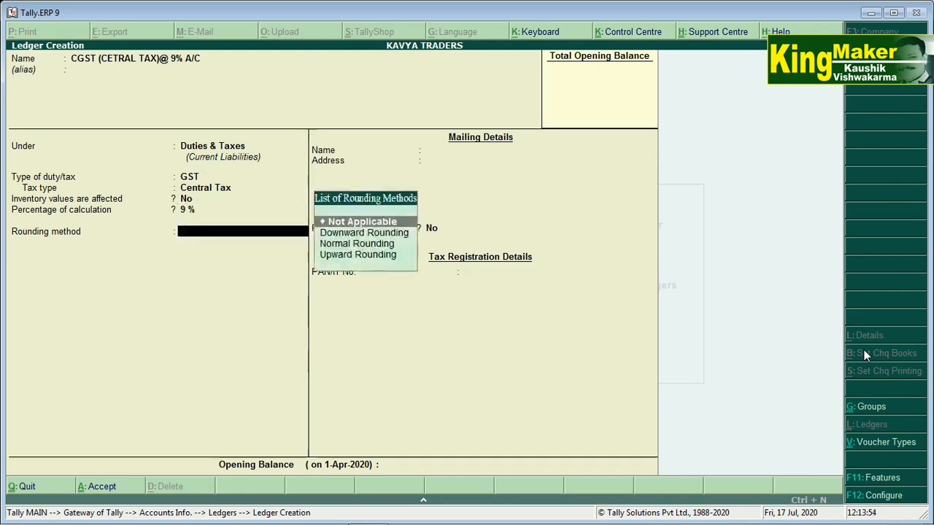
key(Return)
key(Return)
key(Return)
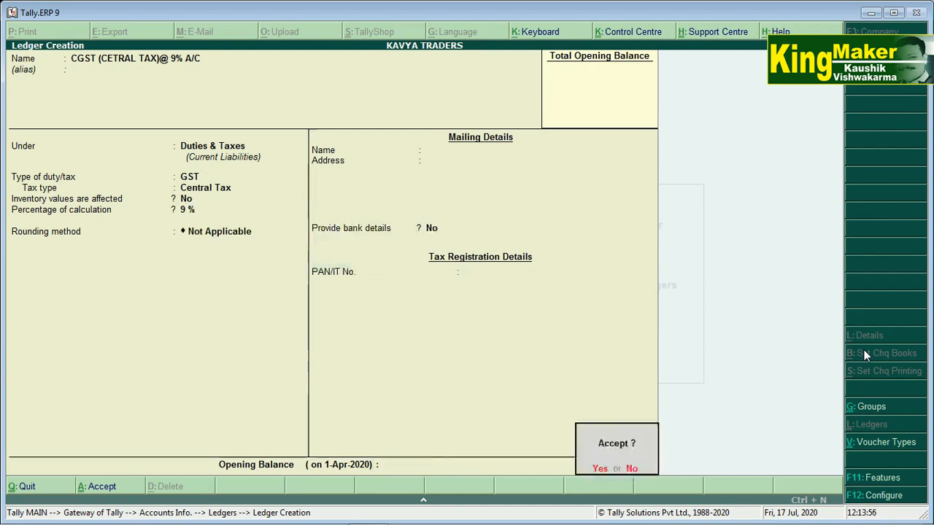
key(Return)
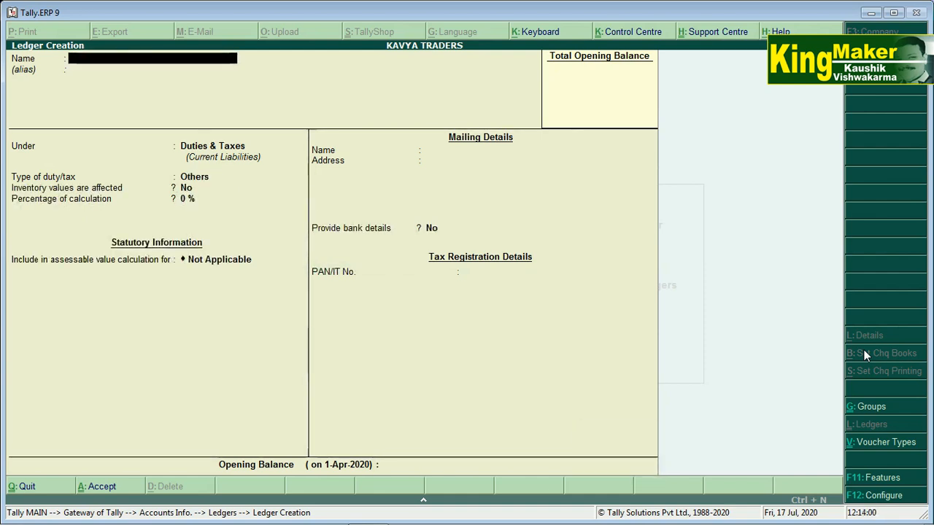
Name the new ledger PURCHASE @ 18% GST A/C and leave its alias blank.
text(PURCHASE)
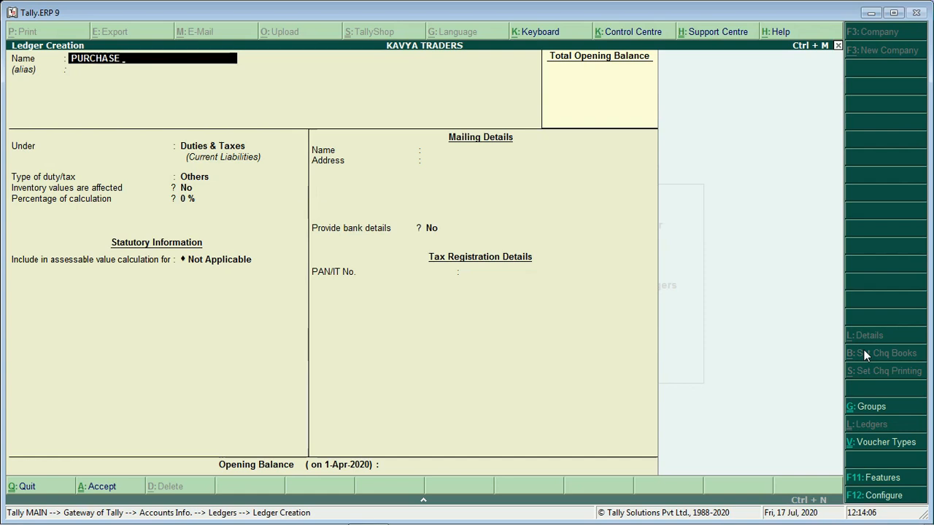
text( @ 1)
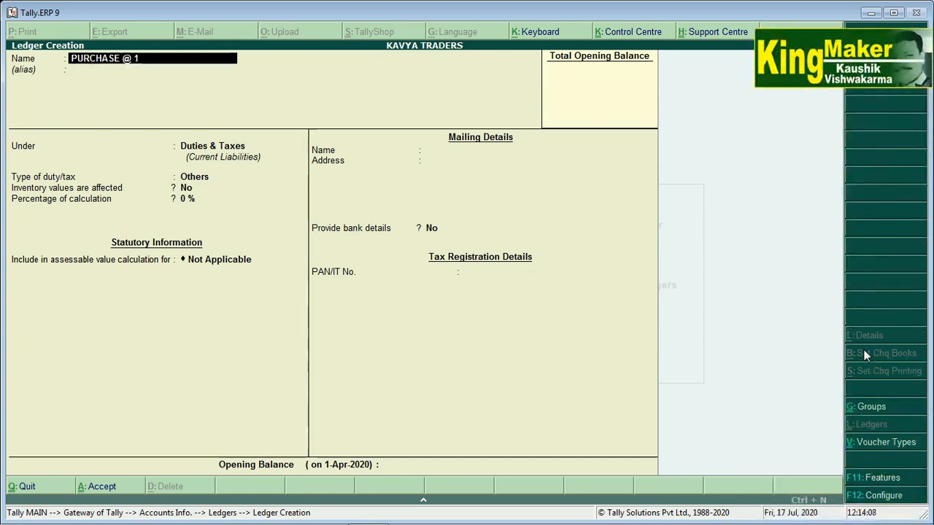
text(8% GST A/)
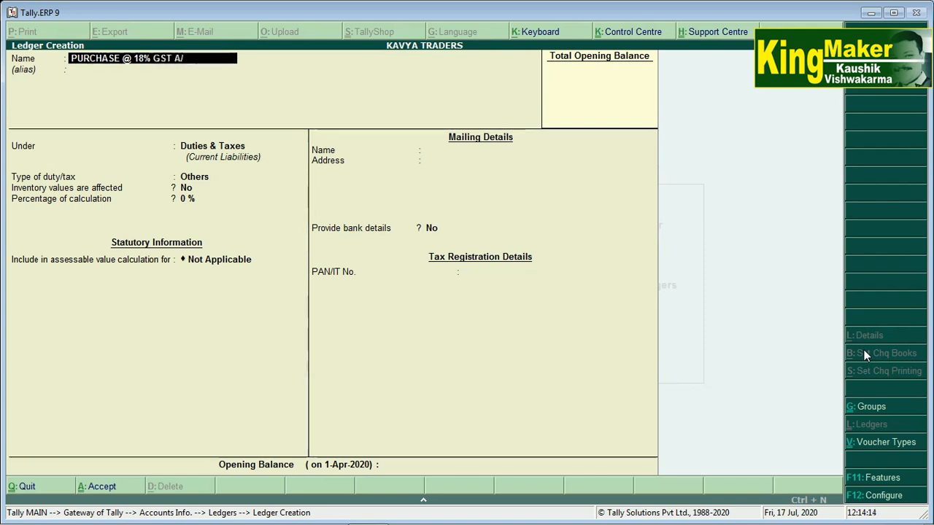
text(C)
key(Return)
key(Return)
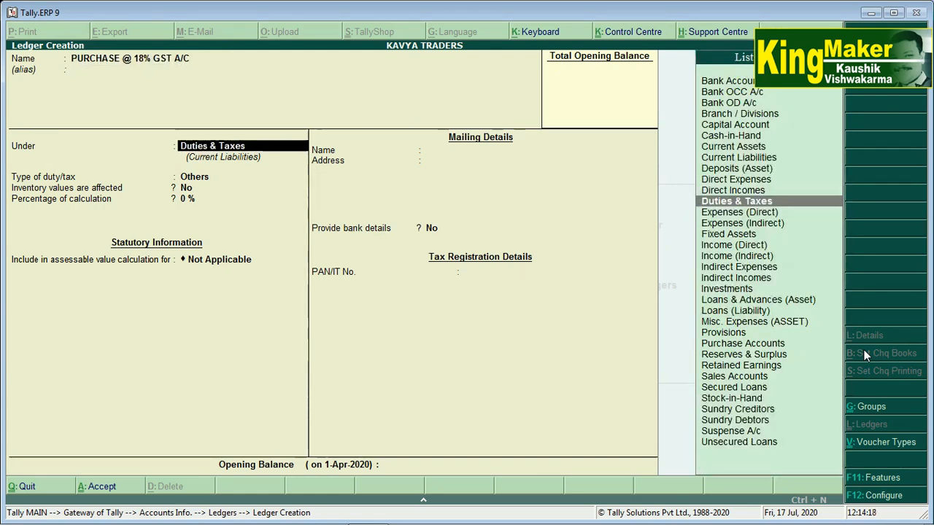
Place the purchase ledger under Purchase Accounts, keep inventory values affected at Yes, and set the ledger type to Not Applicable.
text(P)
key(Down)
key(Return)
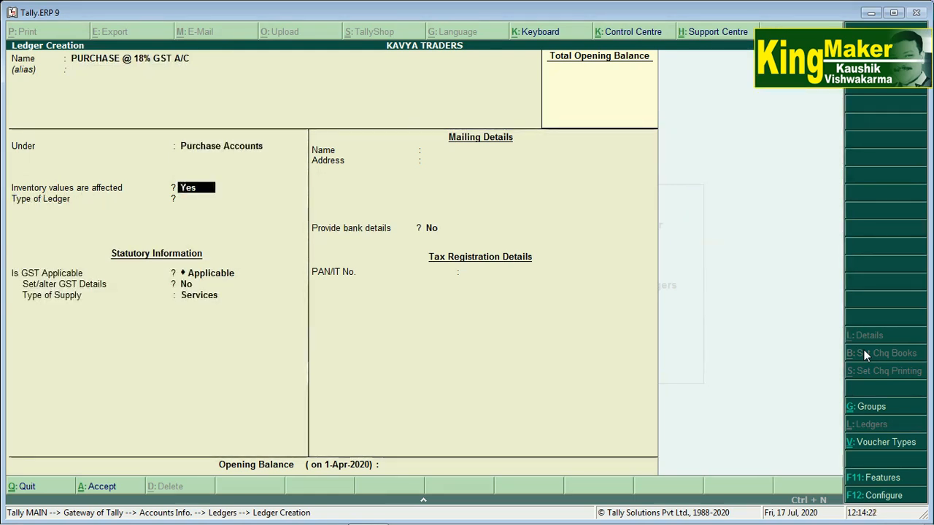
key(Return)
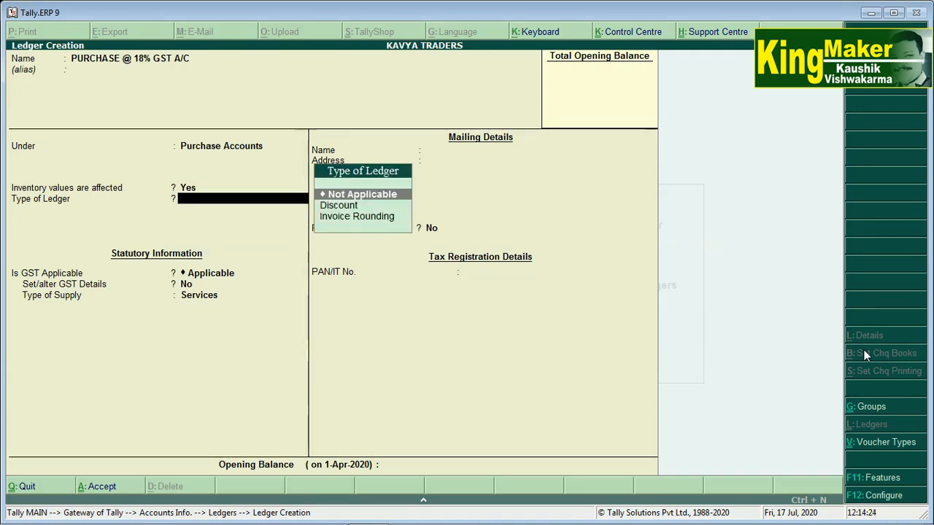
key(Return)
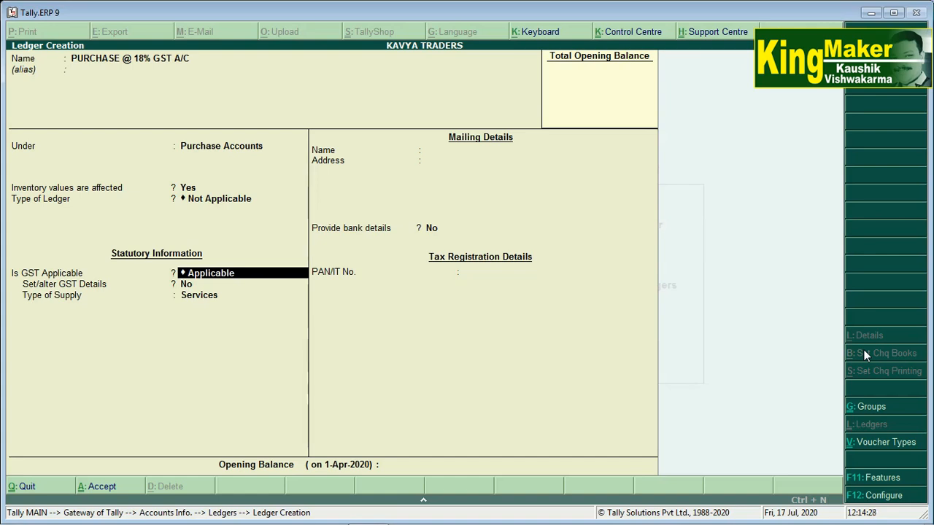
Keep GST applicable without separate GST details, set the supply type to Goods, and save the purchase ledger without bank details or opening balance.
key(Return)
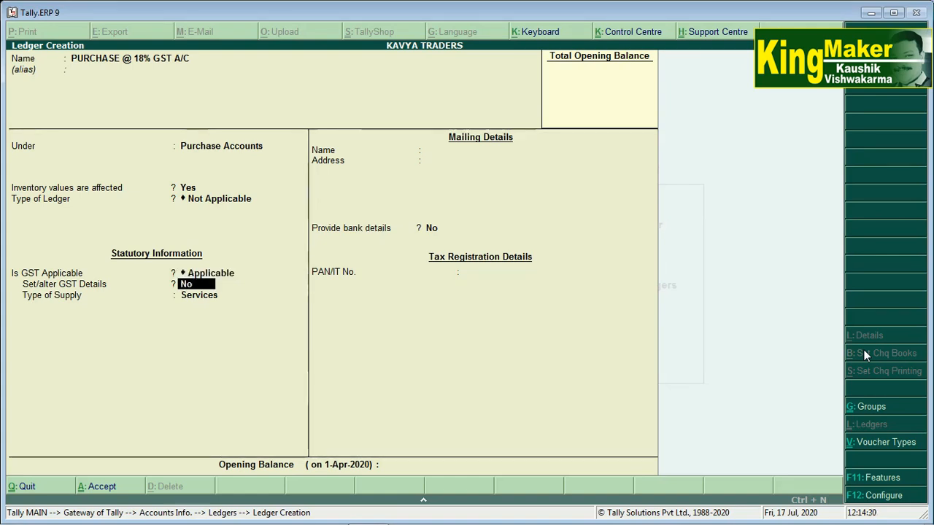
key(Return)
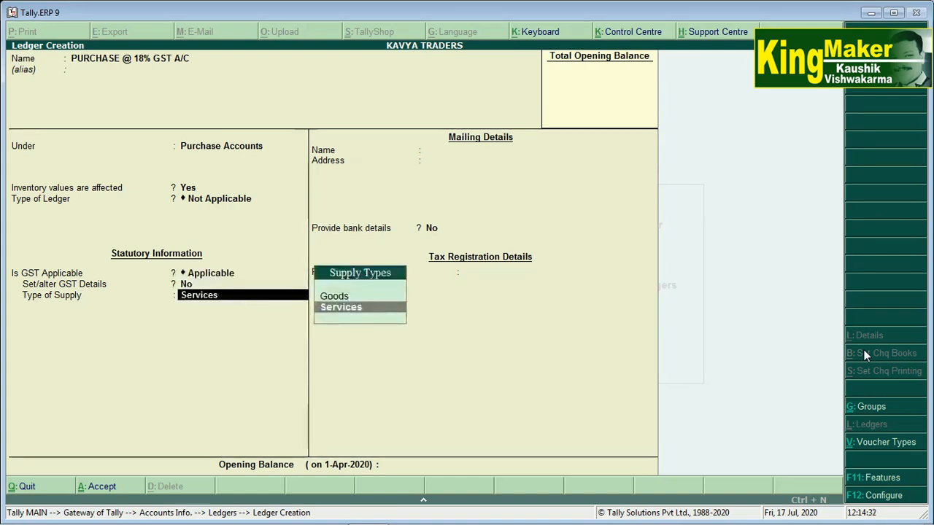
key(Up)
key(Return)
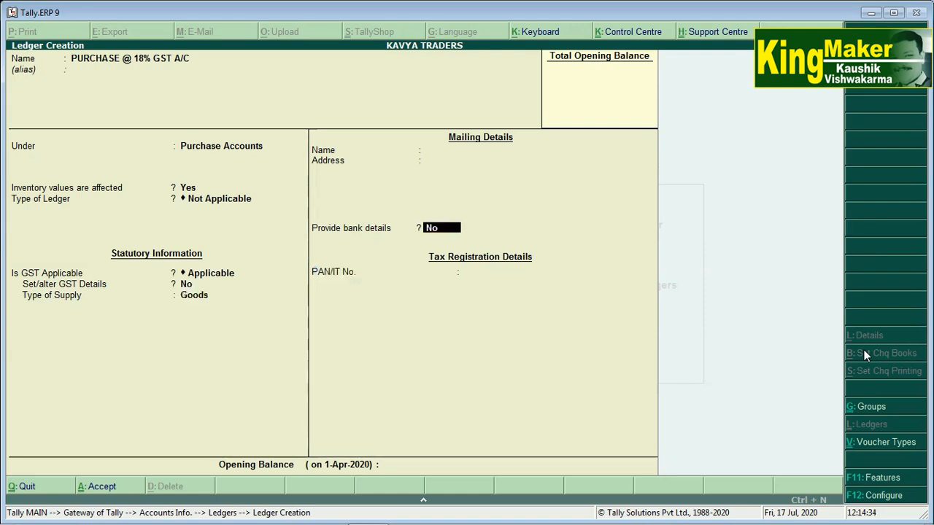
key(Return)
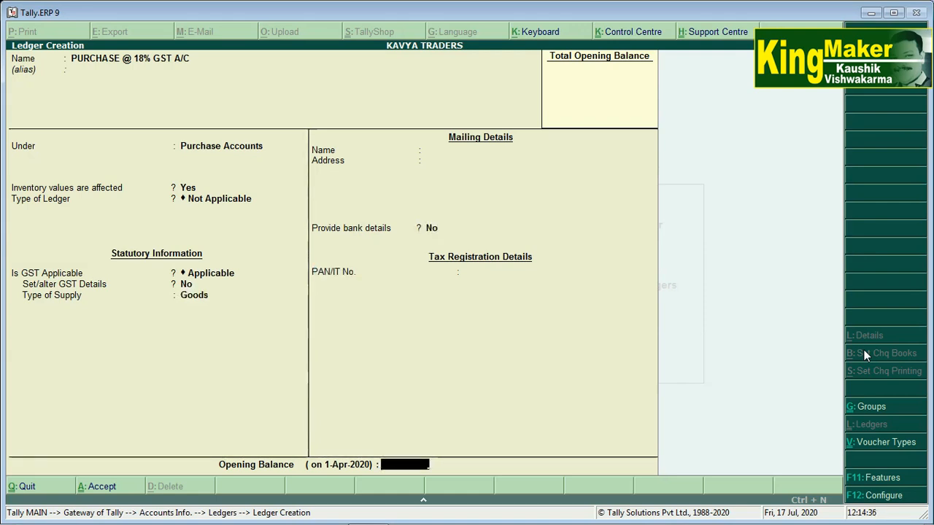
key(Return)
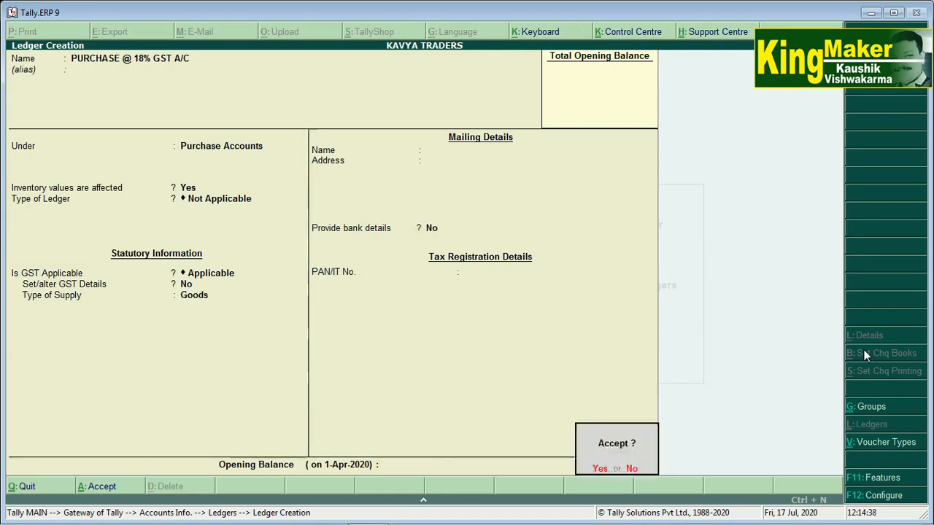
key(Return)
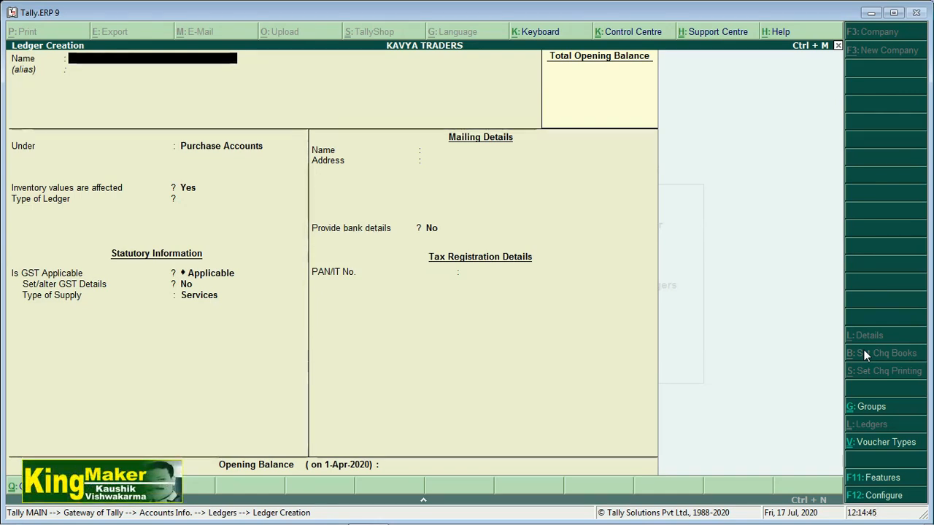
Leave ledger creation and start a new simple unit of measure in the inventory masters with the symbol NOS.
key(Escape)
key(Escape)
key(Escape)
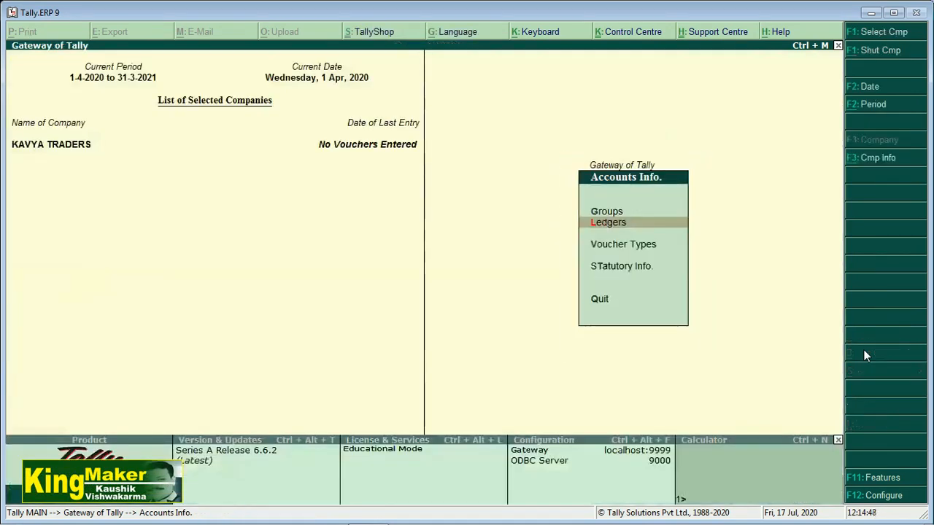
key(Down)
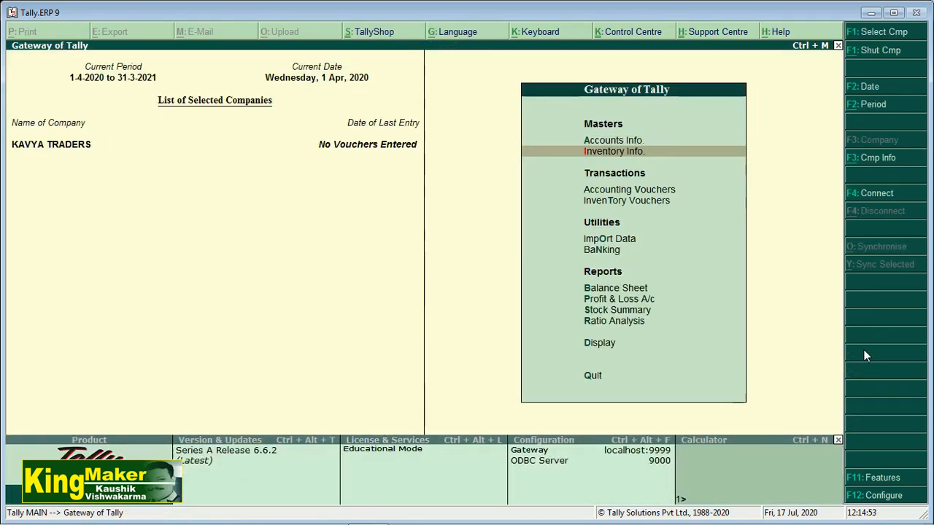
key(Return)
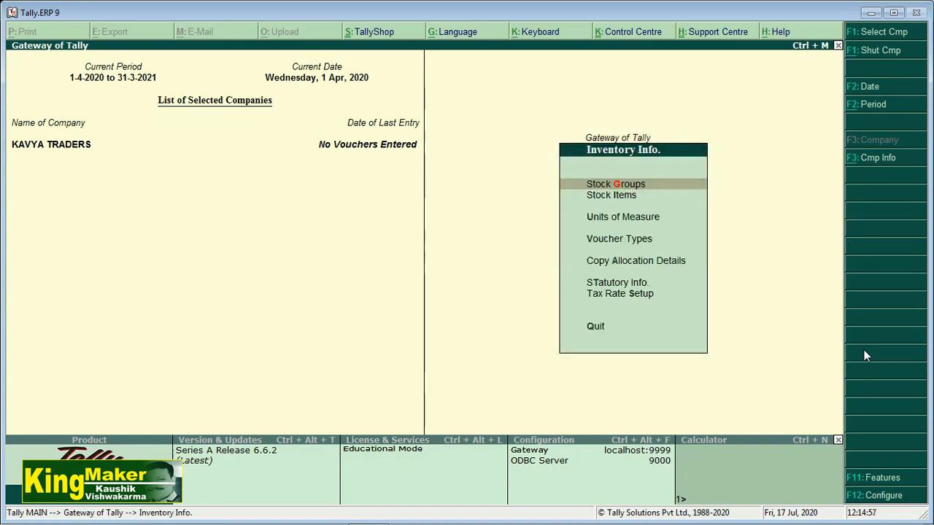
key(Down)
key(Down)
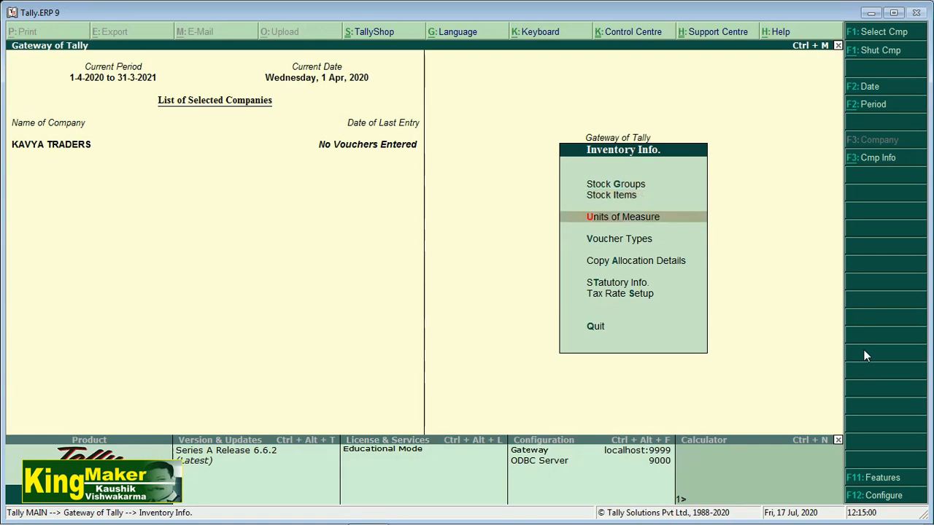
key(Return)
key(Return)
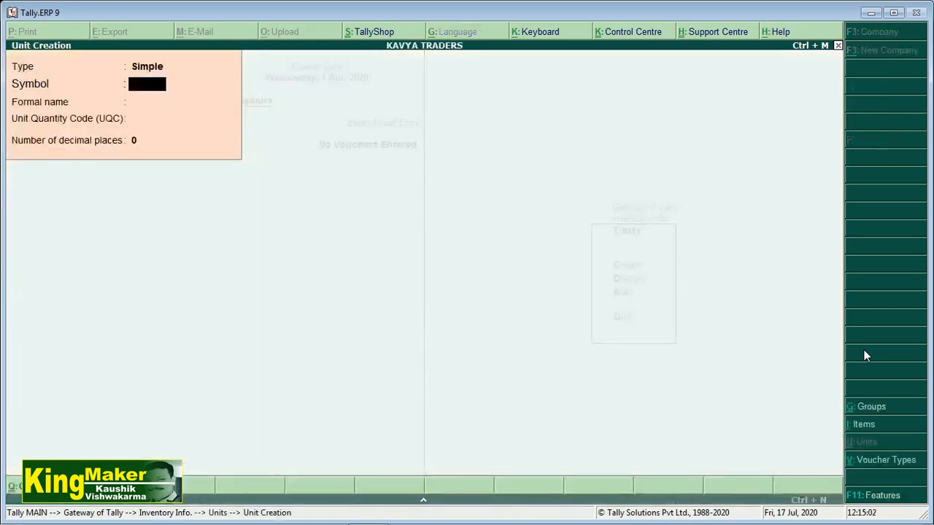
text(NOS)
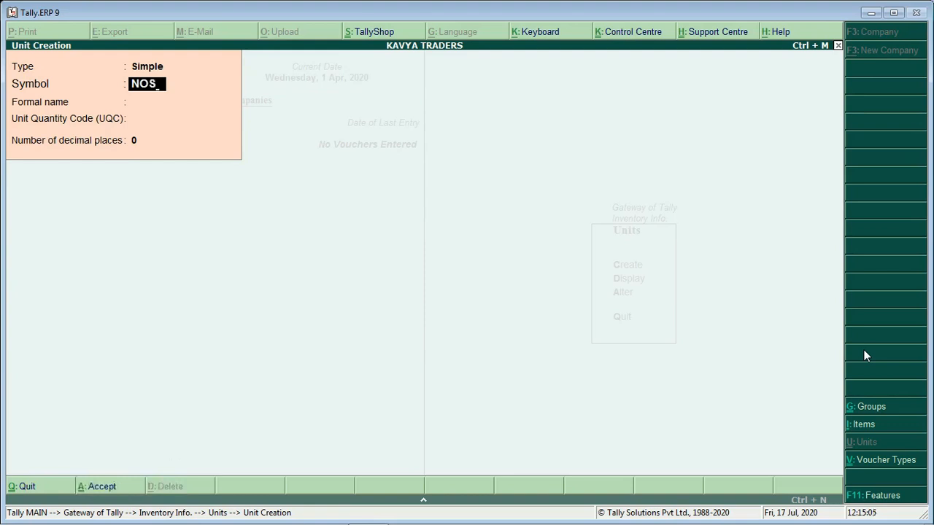
key(Return)
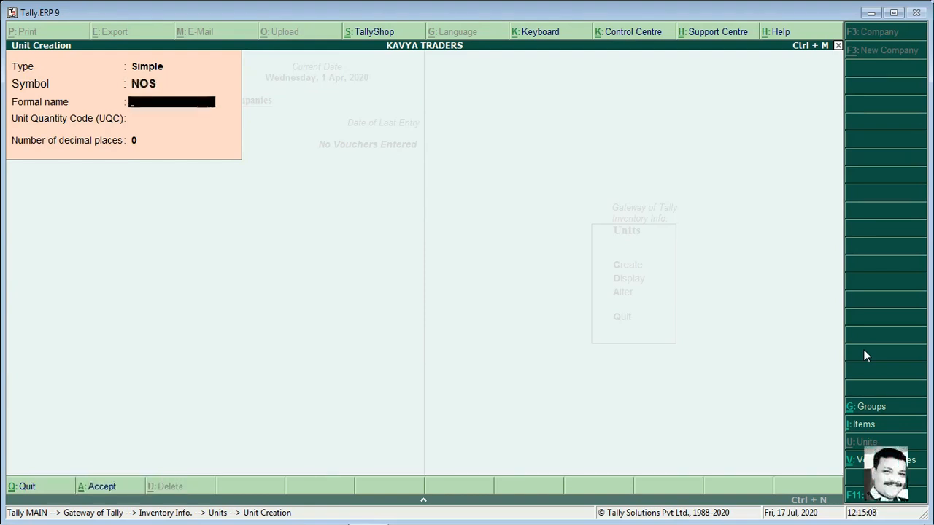
Give the unit the formal name Numbers and quantity code NOS-NUMBERS, keep 0 decimal places, and save it.
key(Caps_Lock)
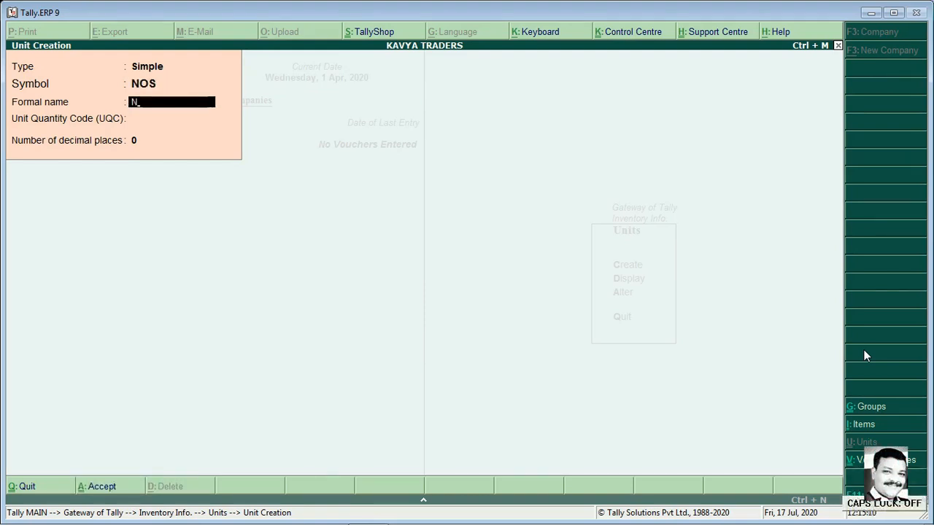
text(bers)
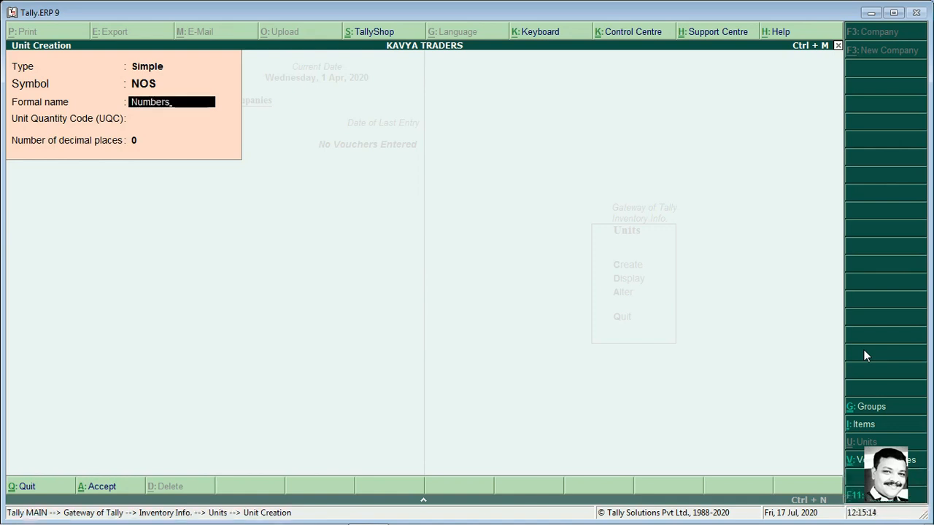
key(Return)
text(n)
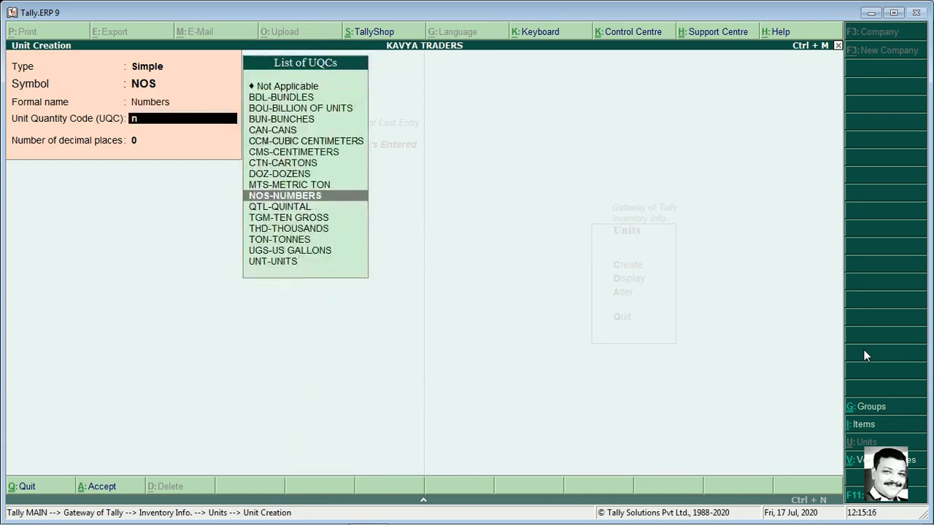
key(Return)
key(Return)
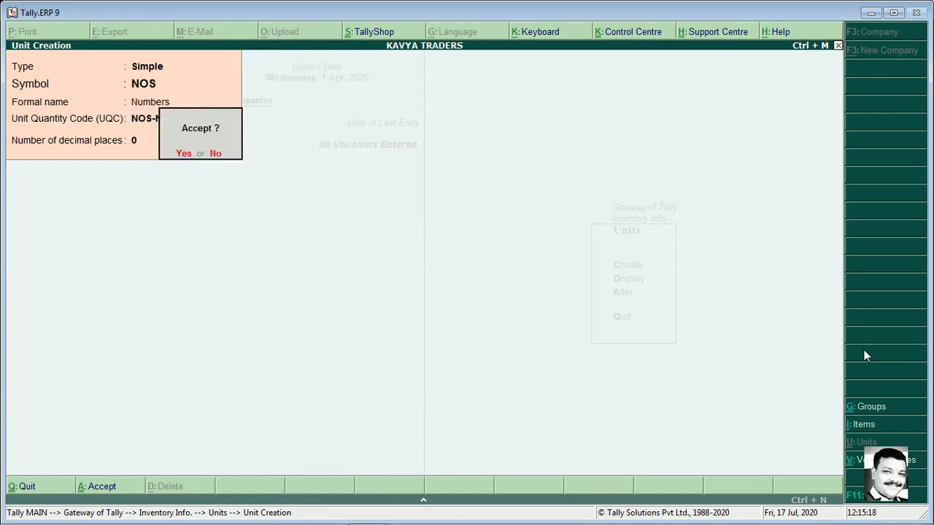
key(Return)
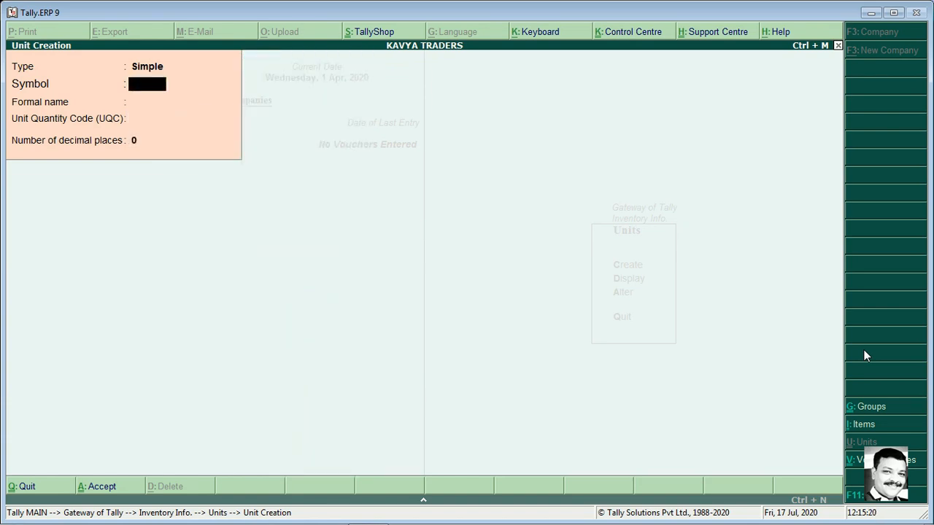
Start a single stock group named Mobile under Primary with no alias, and set its item quantities to be added.
key(Escape)
key(Escape)
key(Escape)
key(Up)
key(Up)
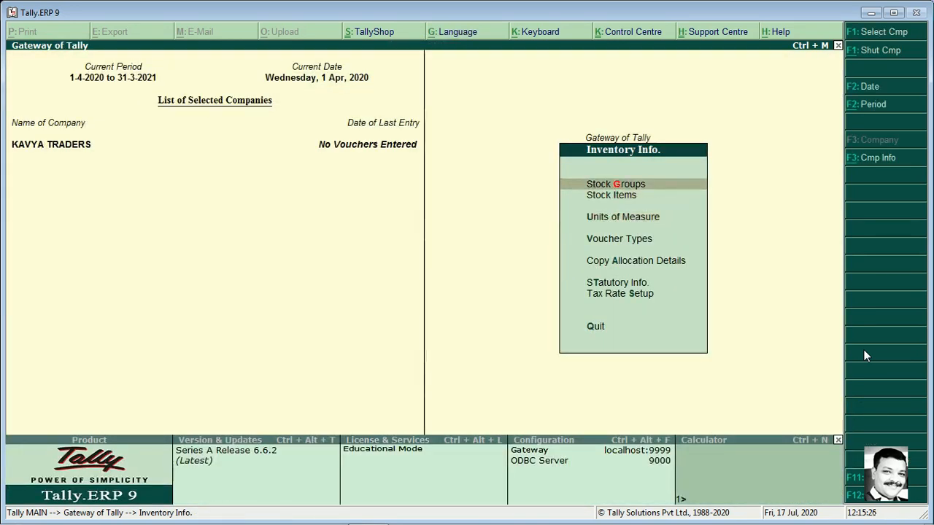
key(Return)
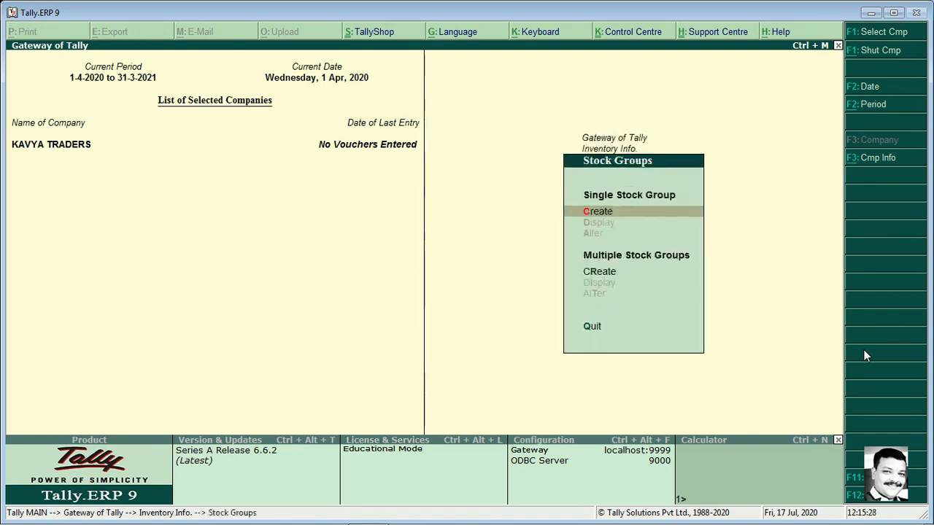
key(Return)
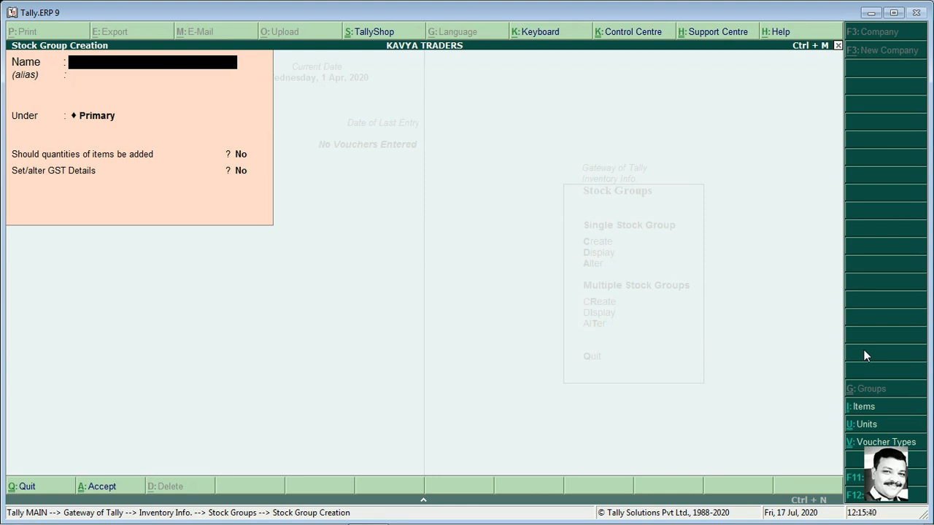
text(Mobile)
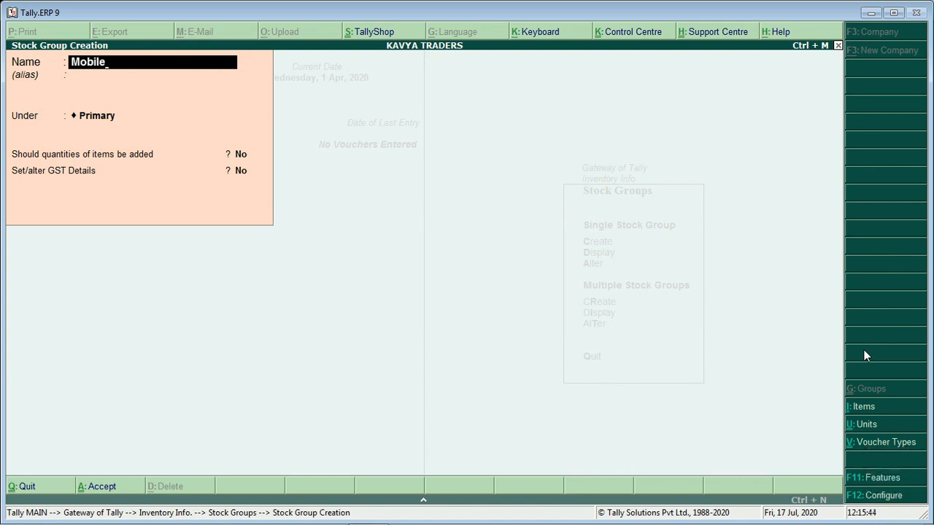
key(Return)
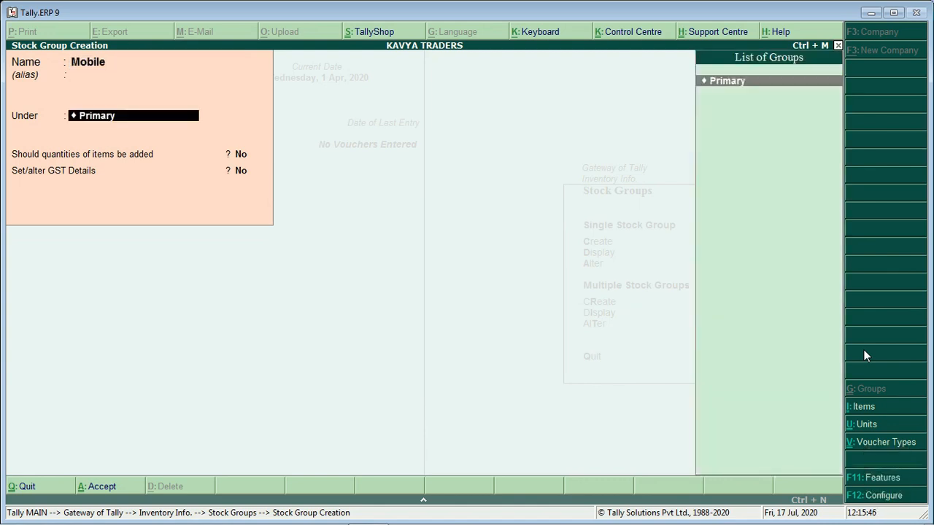
key(Return)
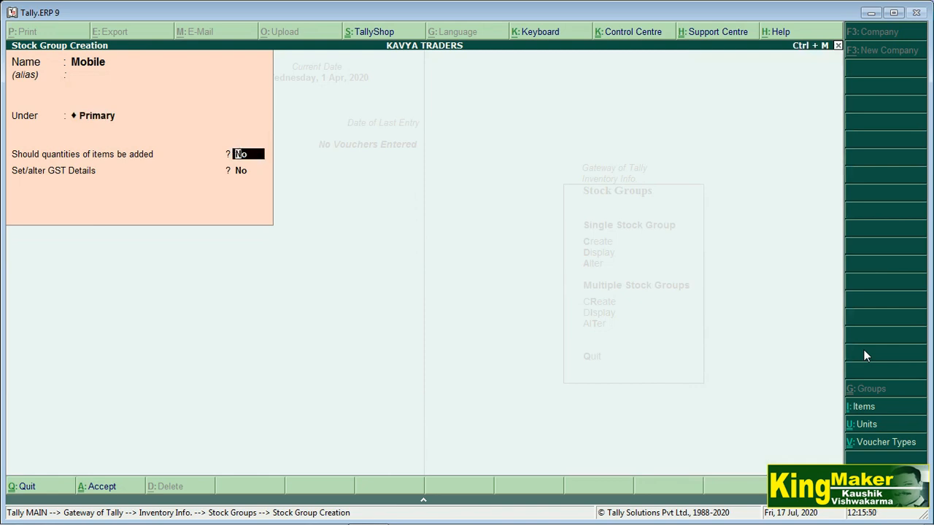
text(y)
key(Return)
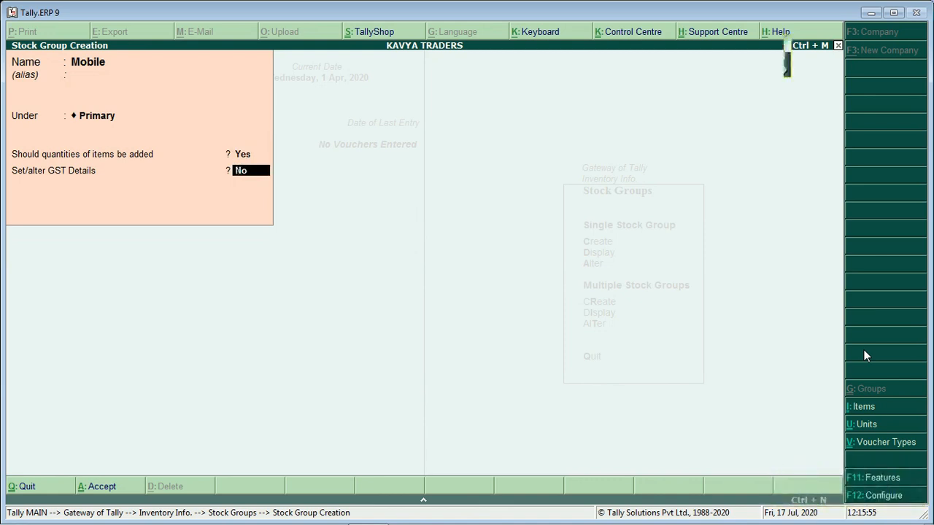
Enable GST details for the Mobile stock group with undefined classification, description Mobile and HSN/SAC code 85171290.
text(y)
key(Return)
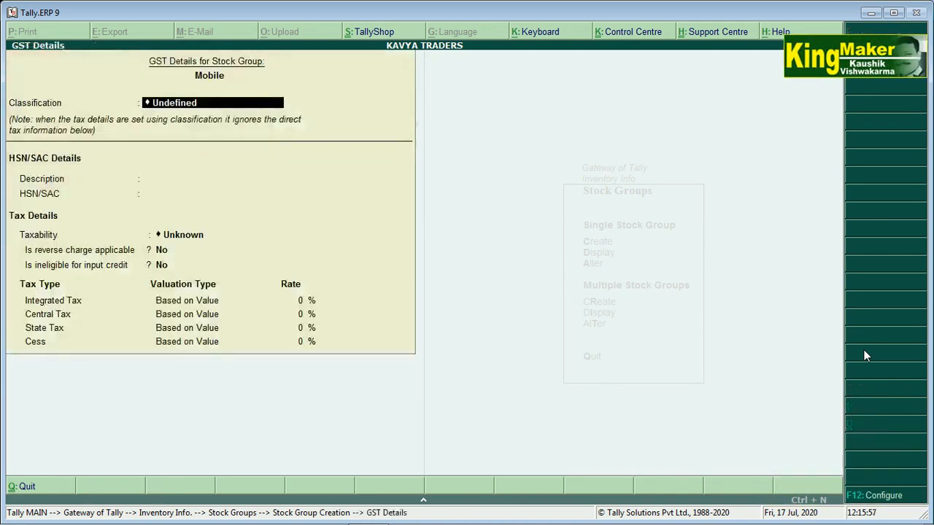
key(Return)
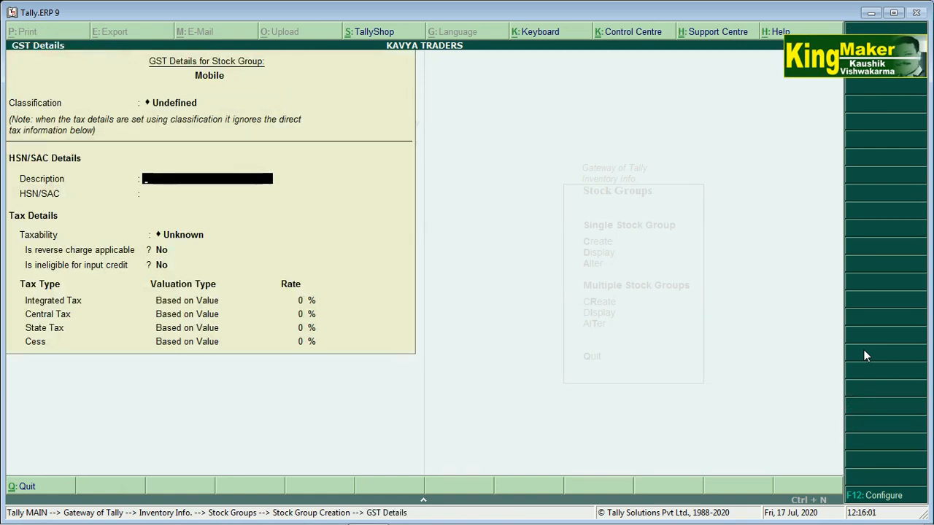
text(Mobile)
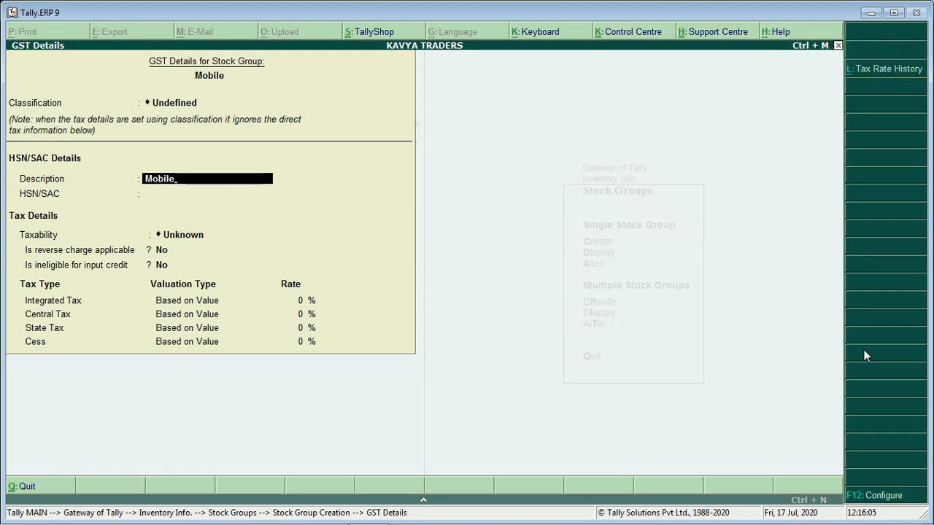
key(Return)
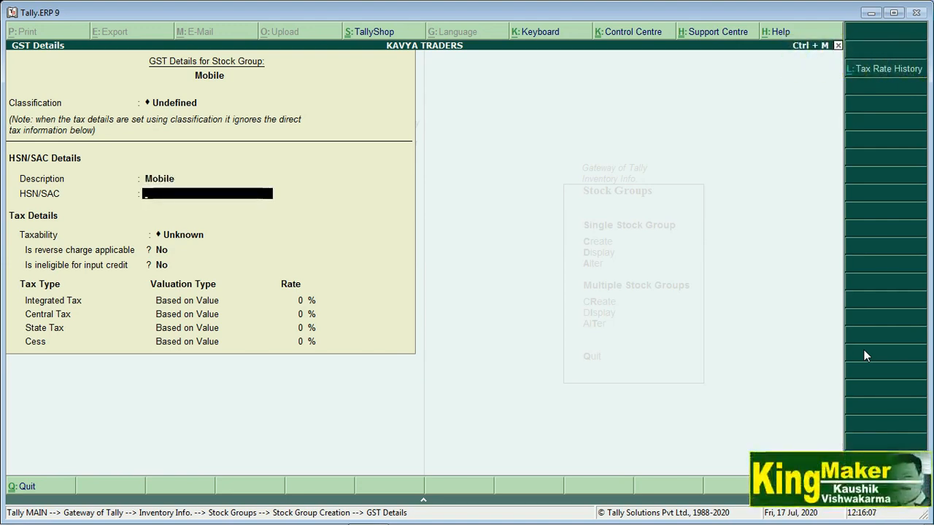
text(85)
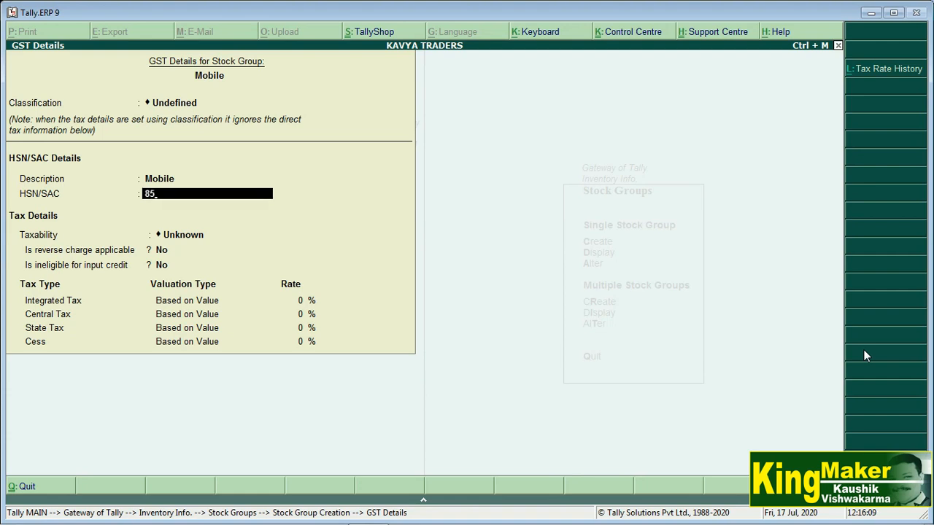
text(171290)
key(Return)
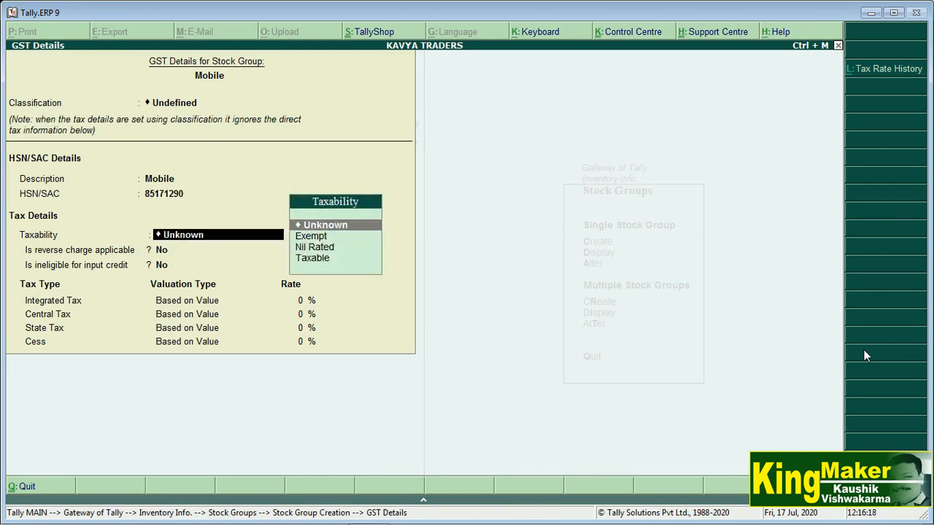
Set the stock group's taxability to Taxable, with reverse charge and input credit ineligibility both kept at No.
key(Down)
key(Down)
key(Down)
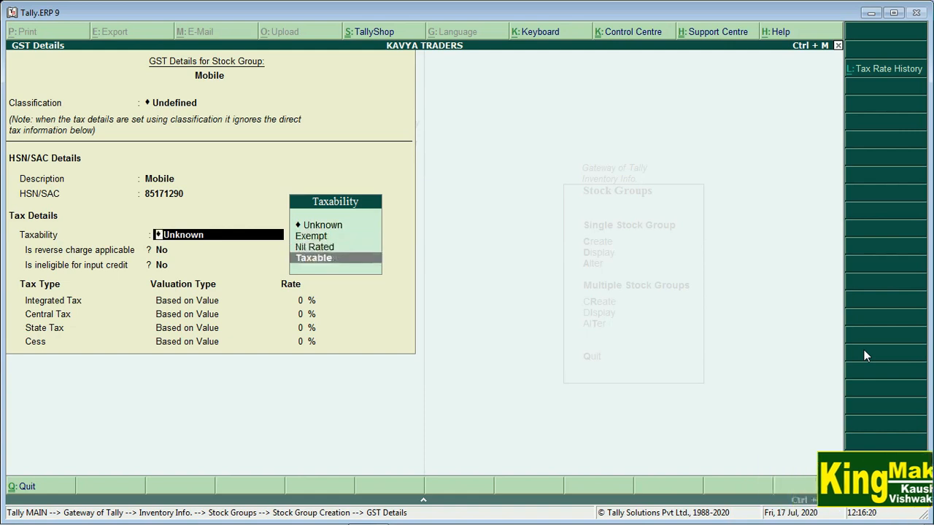
key(Return)
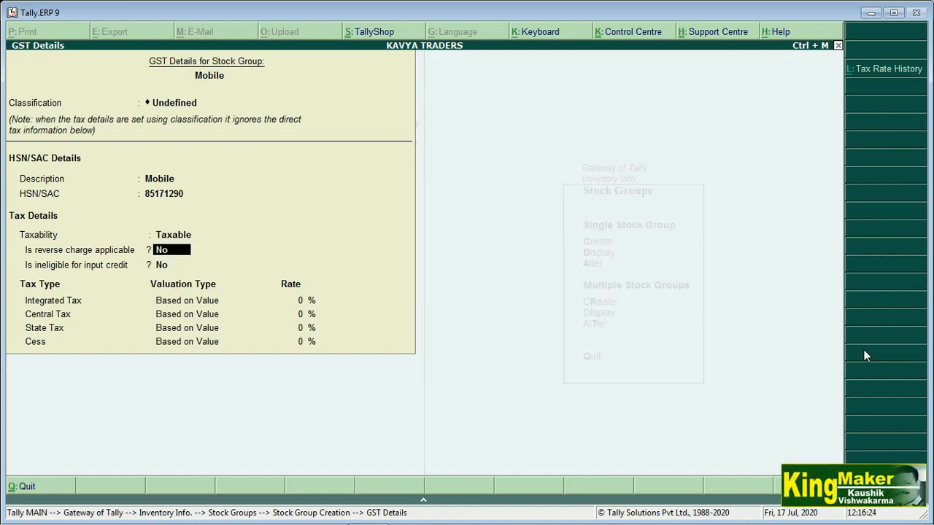
key(Return)
key(Return)
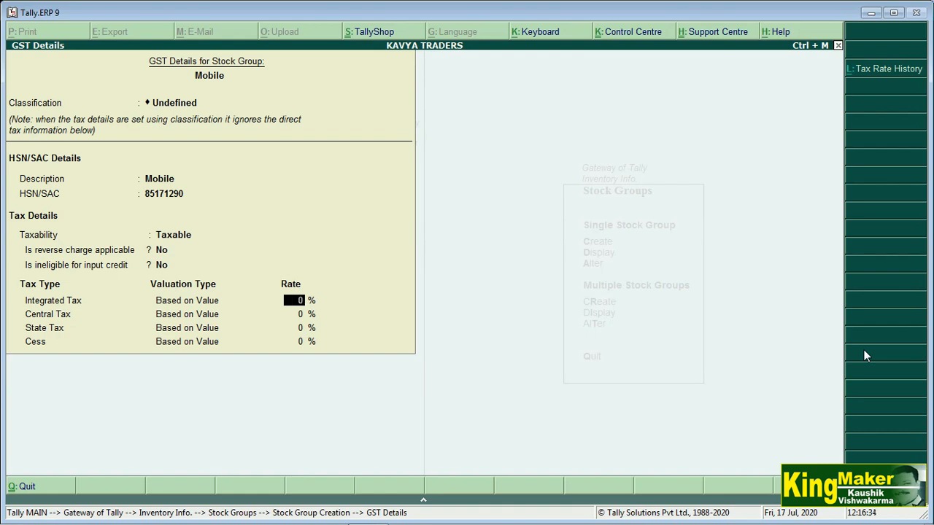
Set the integrated tax rate to 18%, keep central and state tax at 9% and cess at 0%, and save the stock group.
text(18)
key(Return)
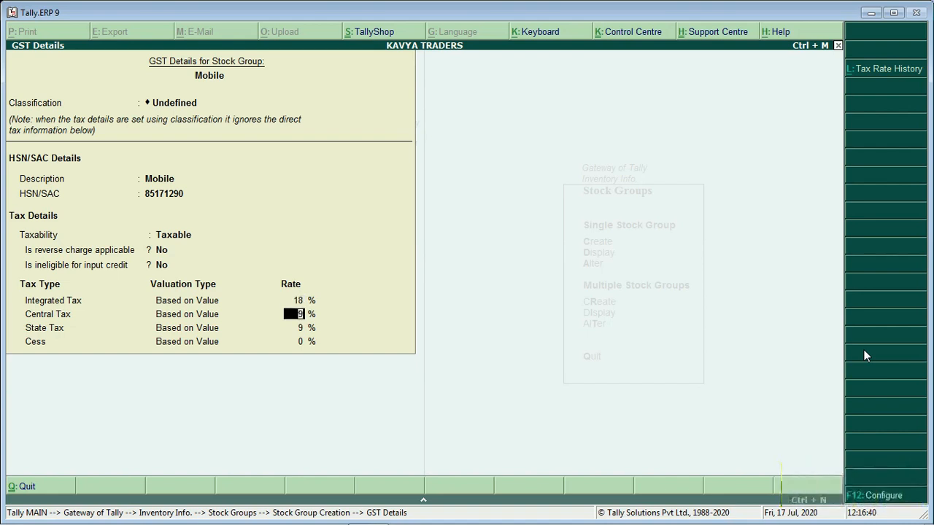
key(Return)
key(Return)
key(Return)
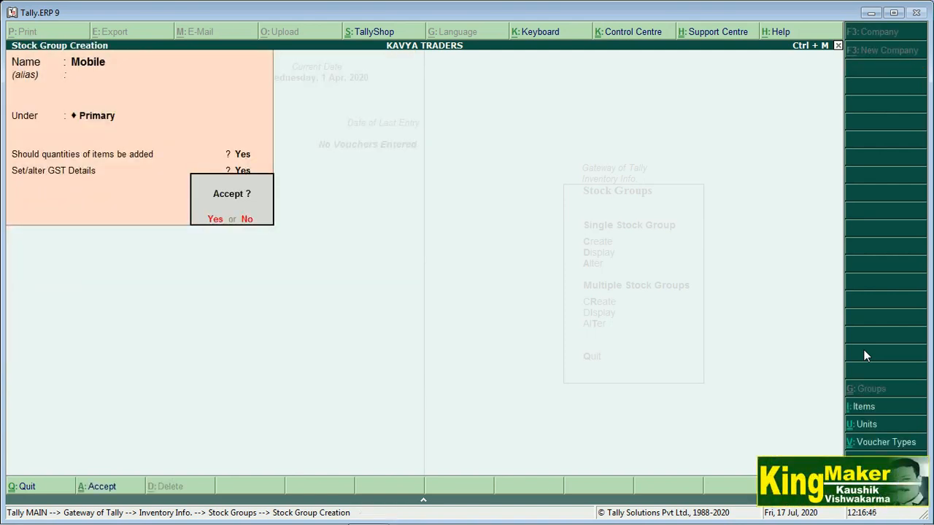
key(Return)
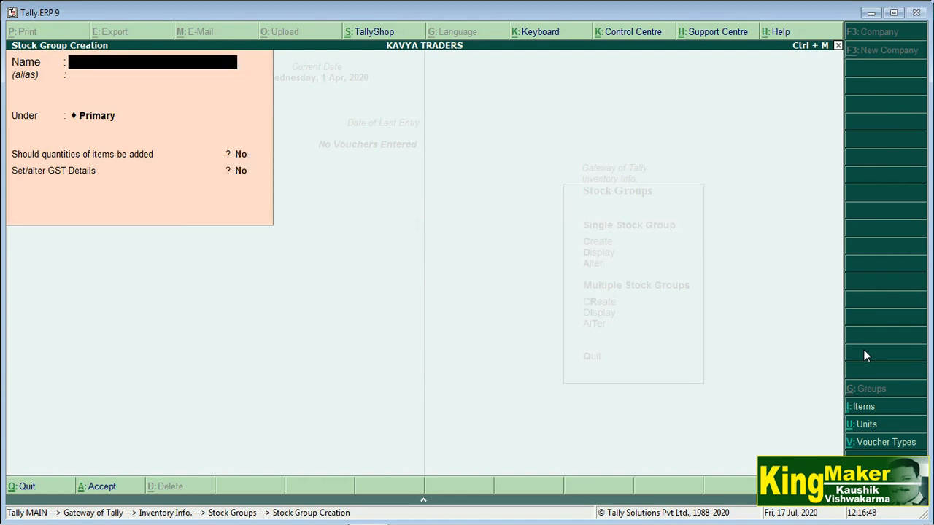
Leave stock group creation and start a new single stock item in the inventory masters.
key(Escape)
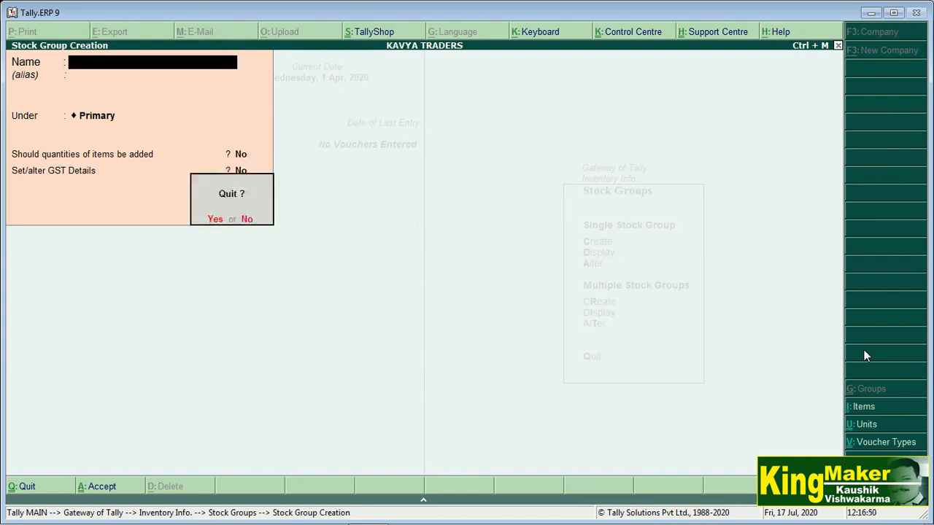
key(Return)
key(Escape)
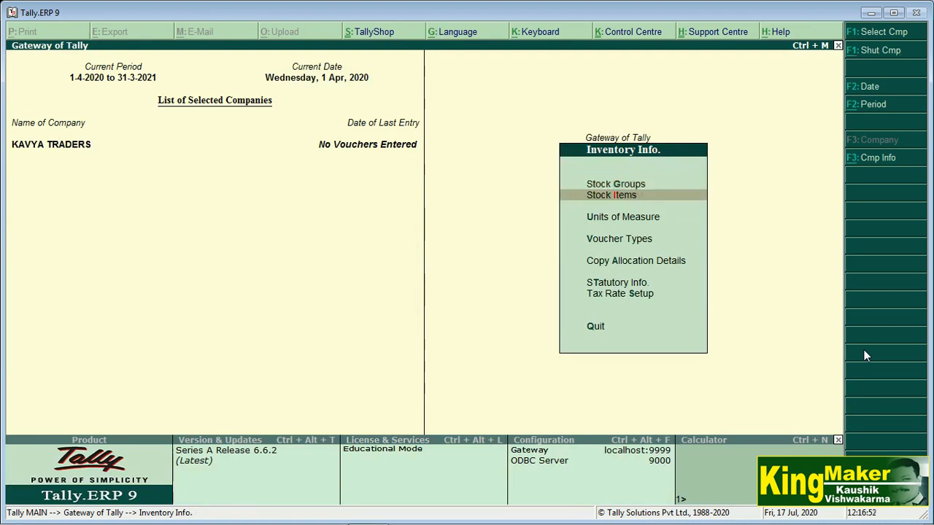
key(Escape)
key(Escape)
key(Escape)
key(Down)
key(Return)
key(Down)
key(Down)
key(Up)
key(Up)
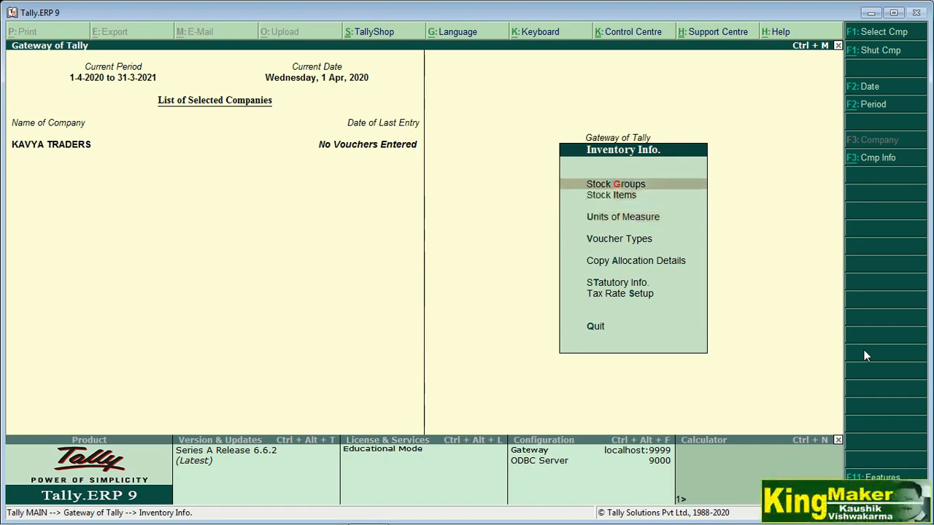
key(Down)
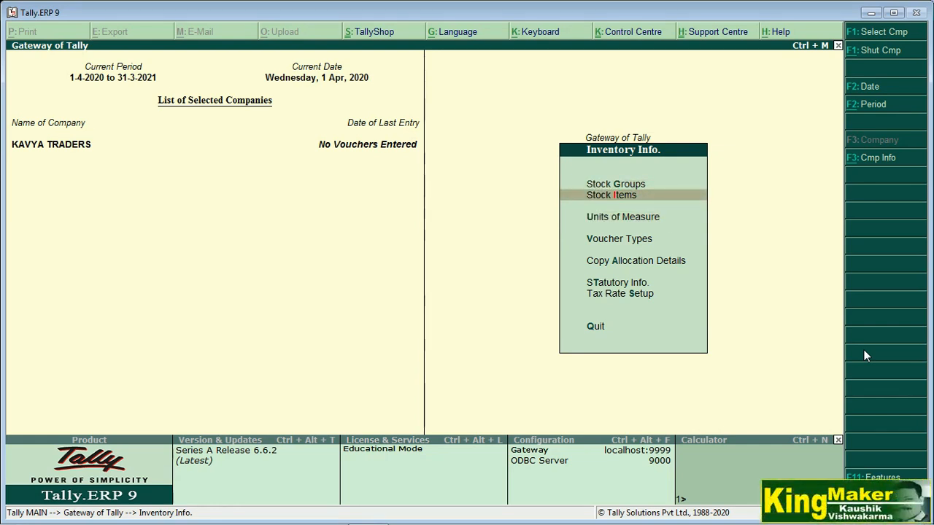
key(Return)
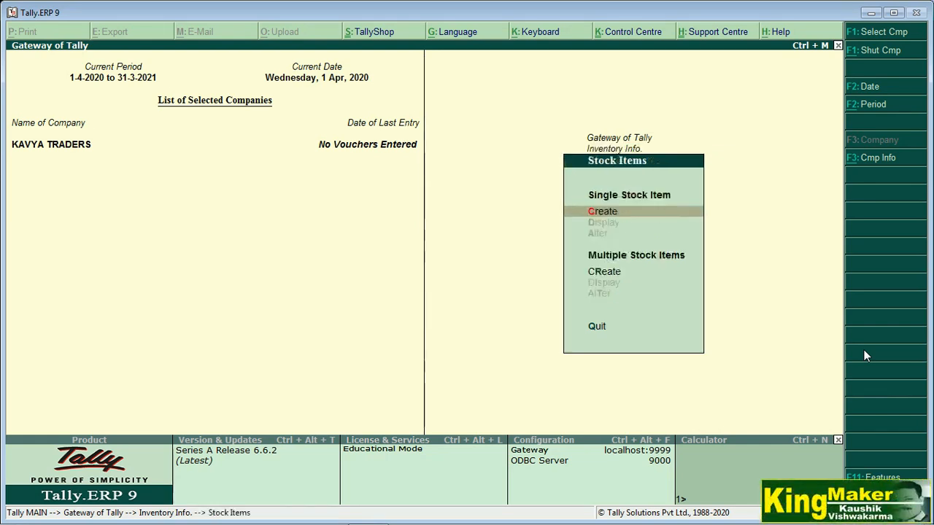
key(Return)
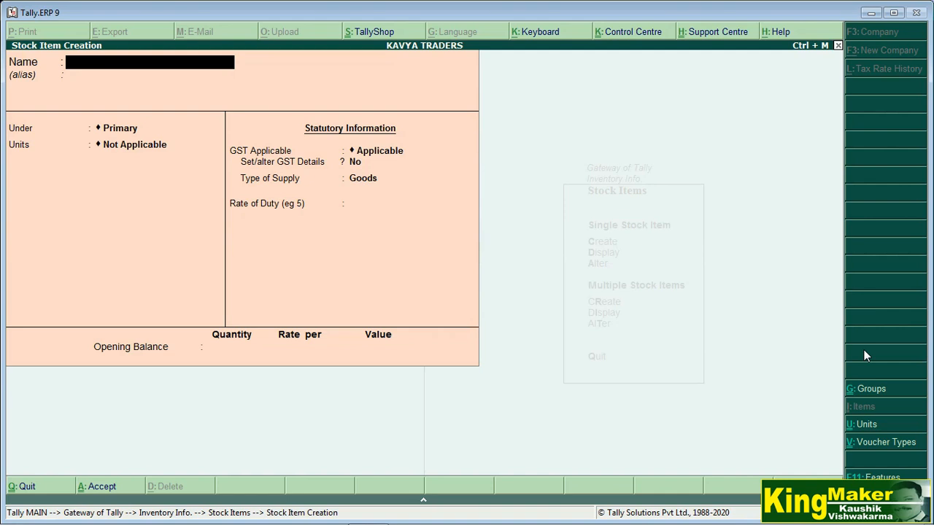
Name the stock item Mi Redmi Note8 without an alias, place it under the Mobile group and set its unit to NOS.
text(Mi Redmi Note)
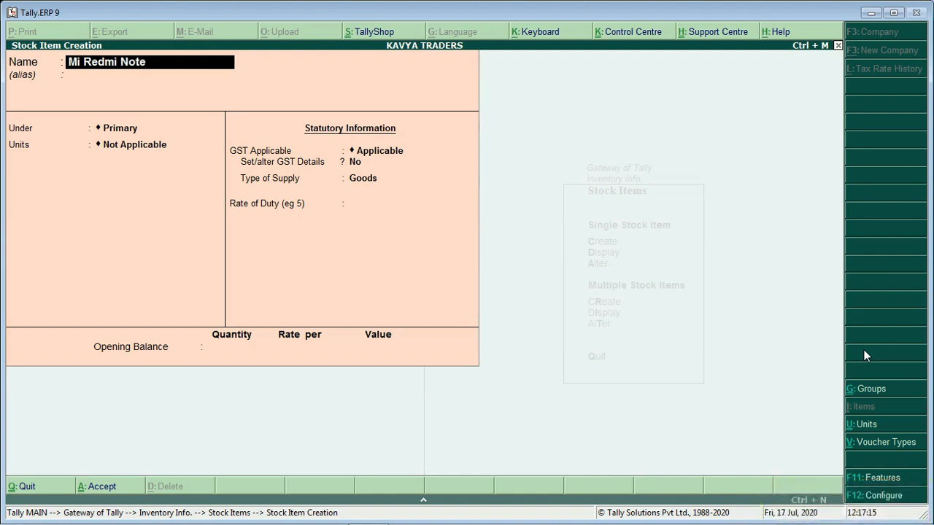
text(8)
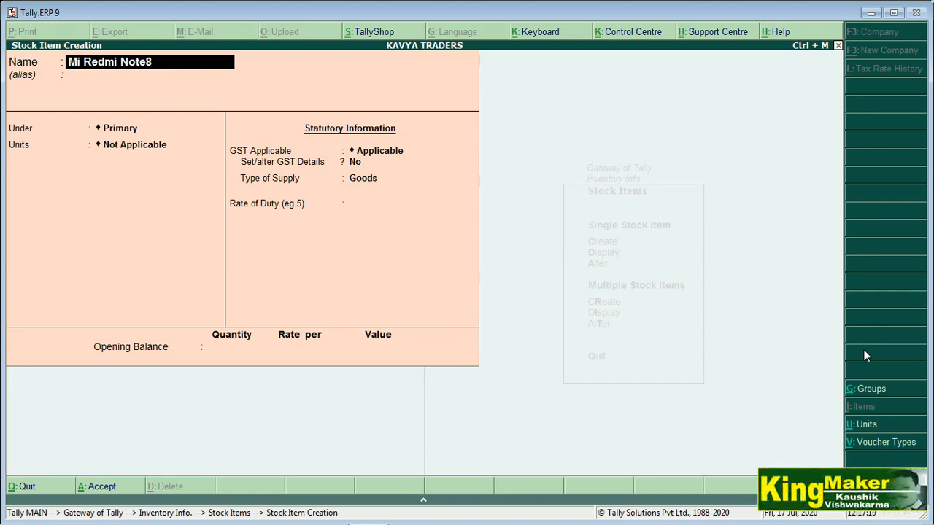
key(Return)
key(Return)
key(Down)
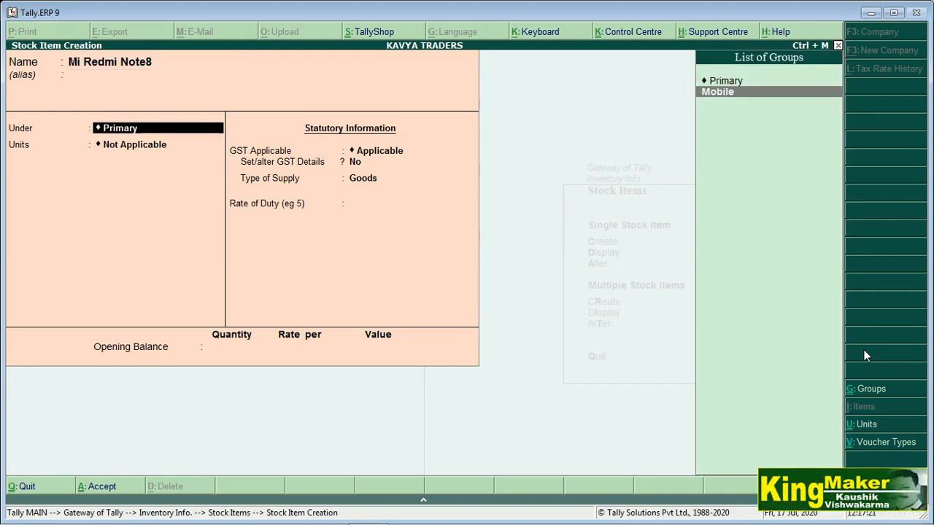
key(Return)
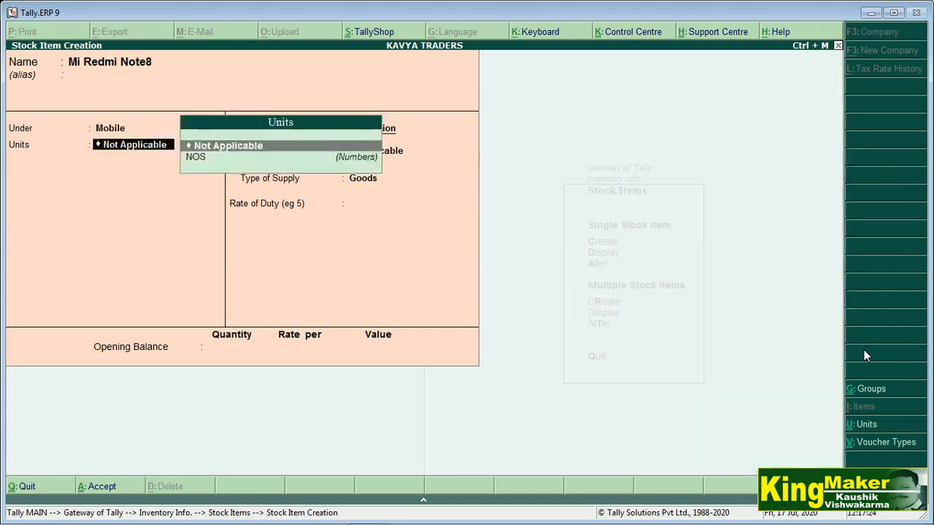
key(Down)
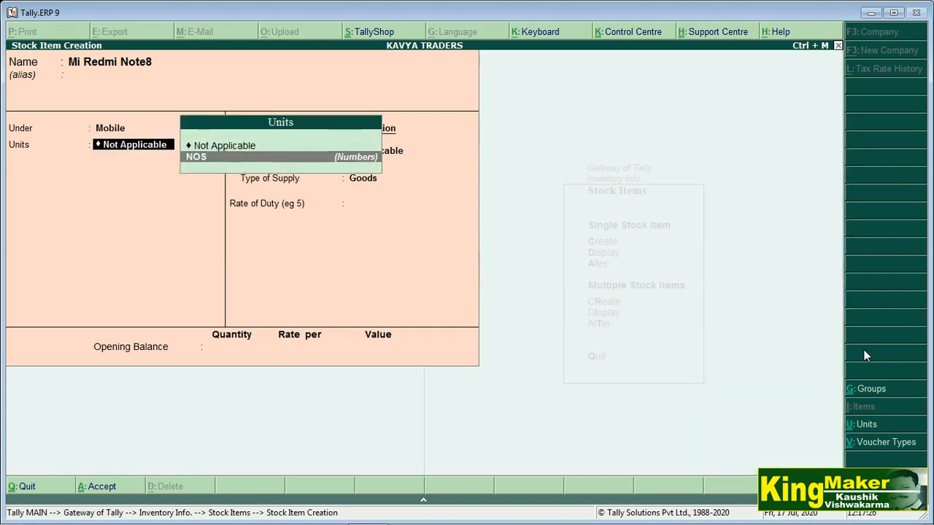
key(Return)
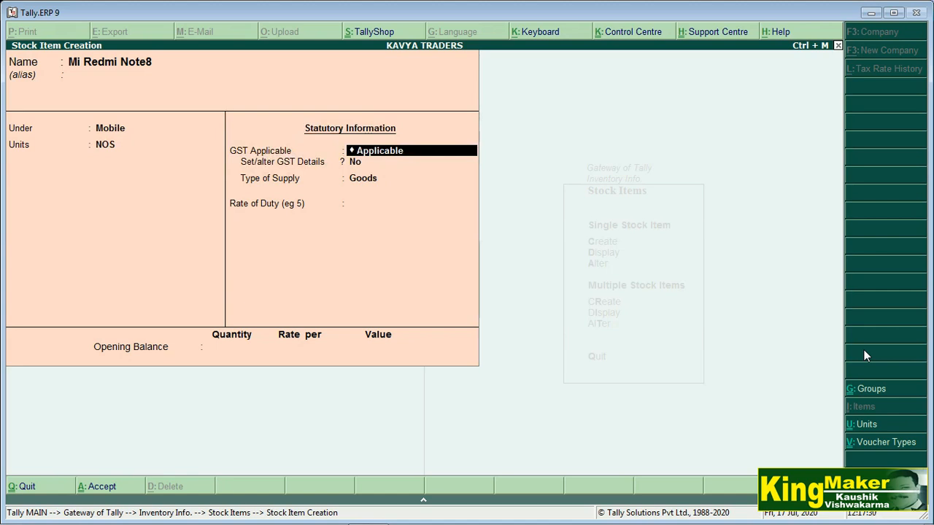
Keep GST applicable without separate GST details, supply type Goods and no rate of duty, and save the stock item.
key(Return)
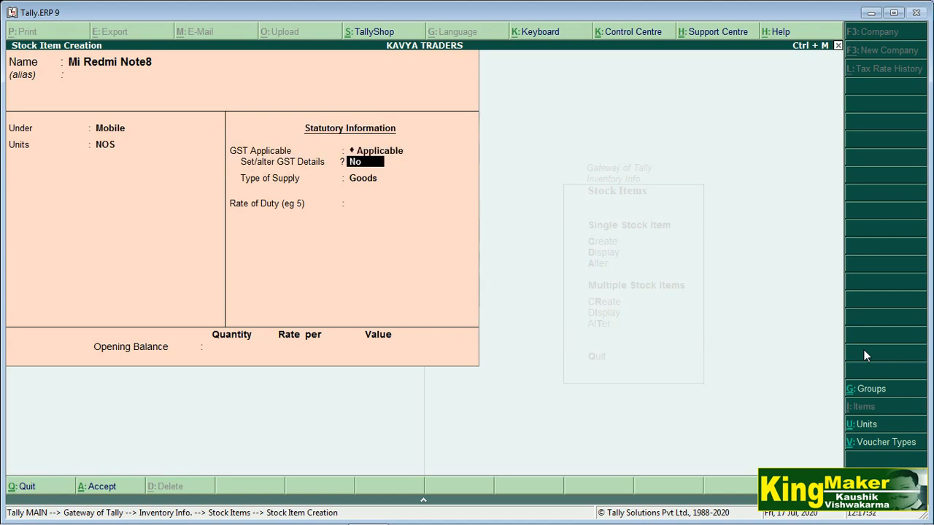
key(Return)
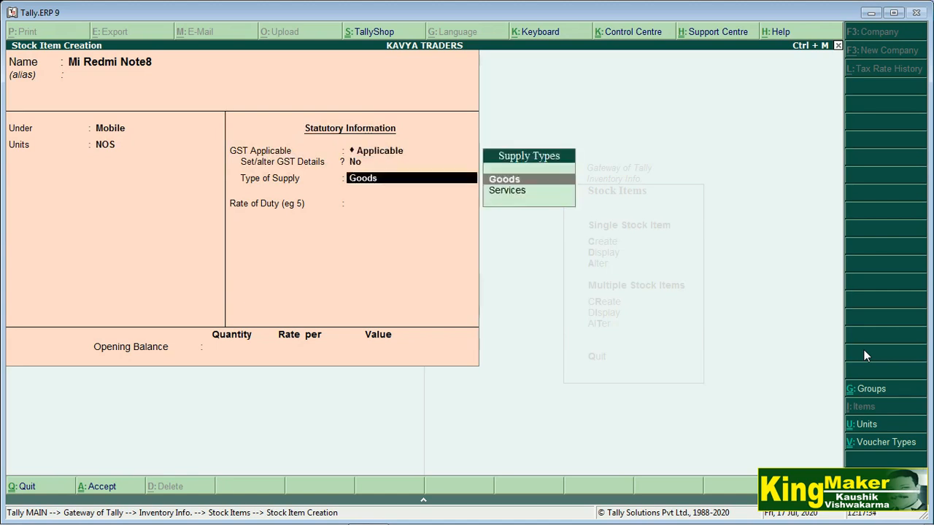
key(Return)
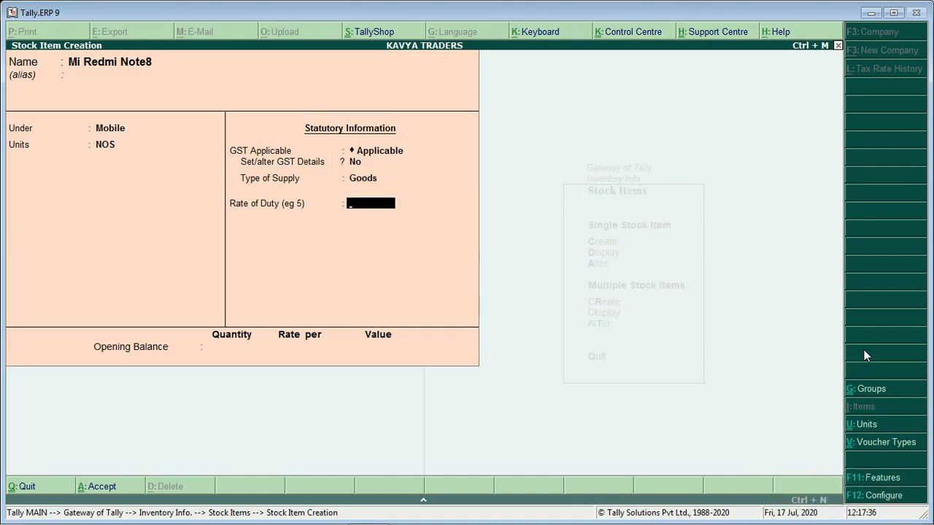
key(Return)
key(Return)
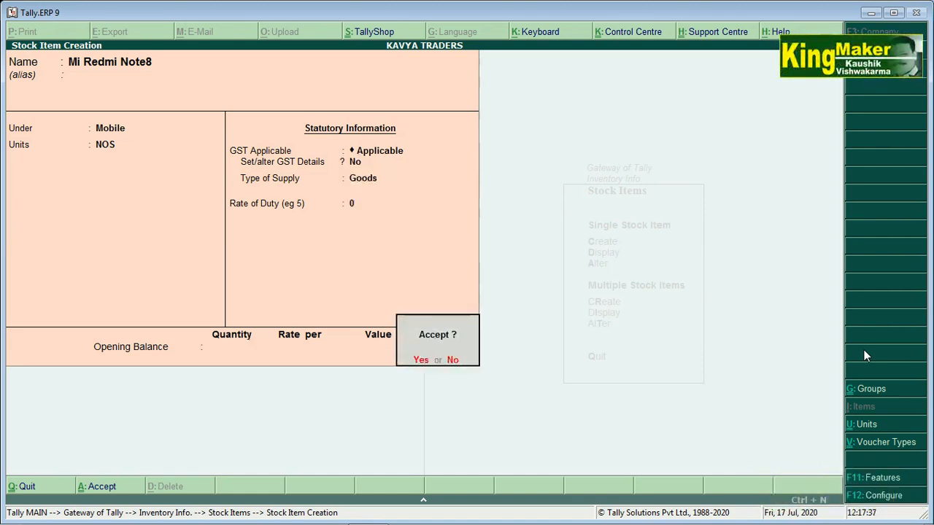
key(Return)
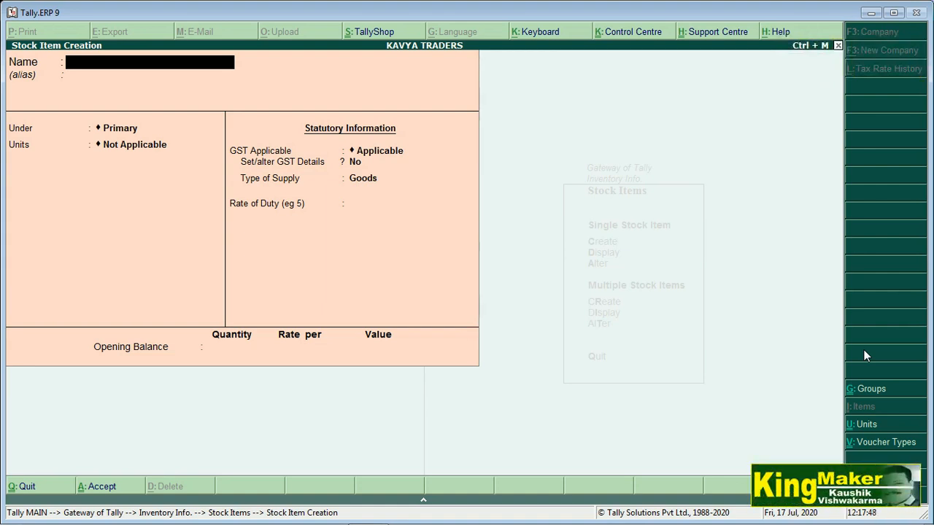
Leave the inventory masters and start a new purchase voucher in the accounting vouchers.
key(Escape)
key(y)
key(Escape)
key(Down)
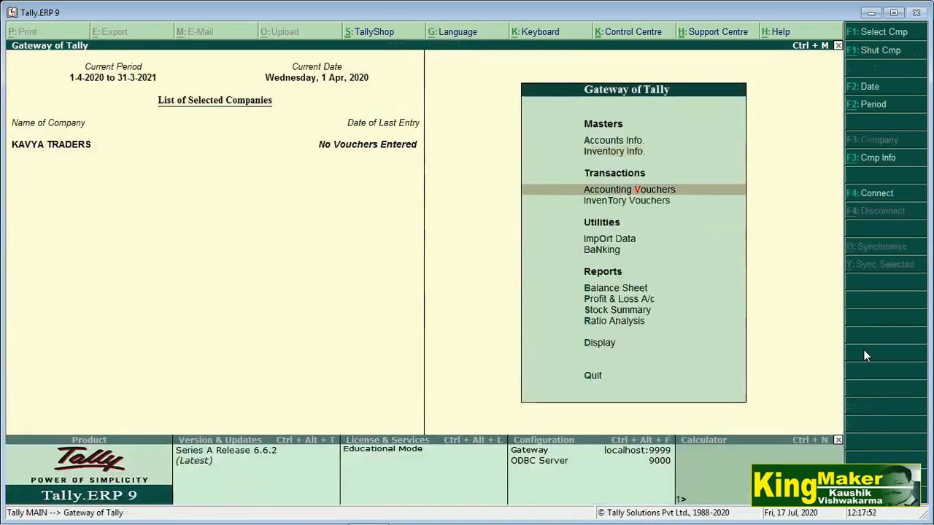
key(Return)
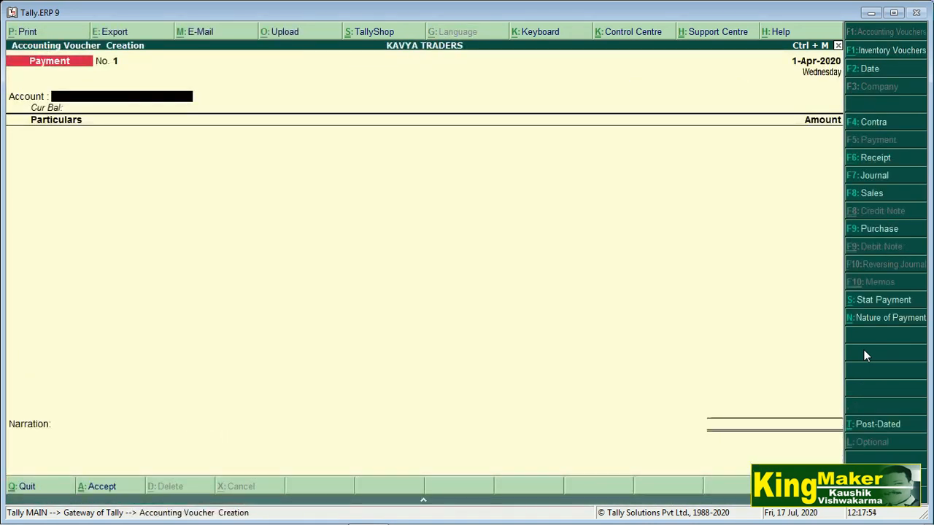
key(F9)
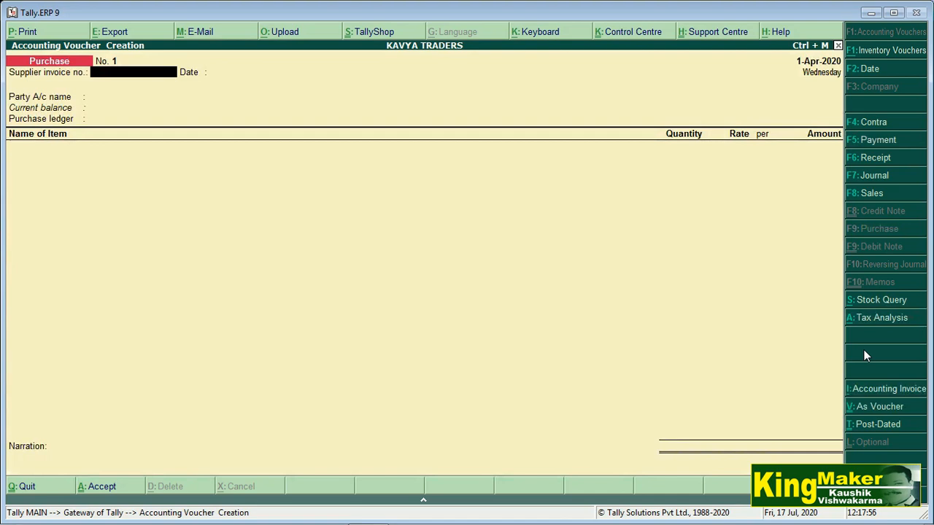
Enter supplier invoice number 1 dated 1-Apr-2020 in the purchase voucher and choose RAJESH TRADERS A/C. as the party.
key(Return)
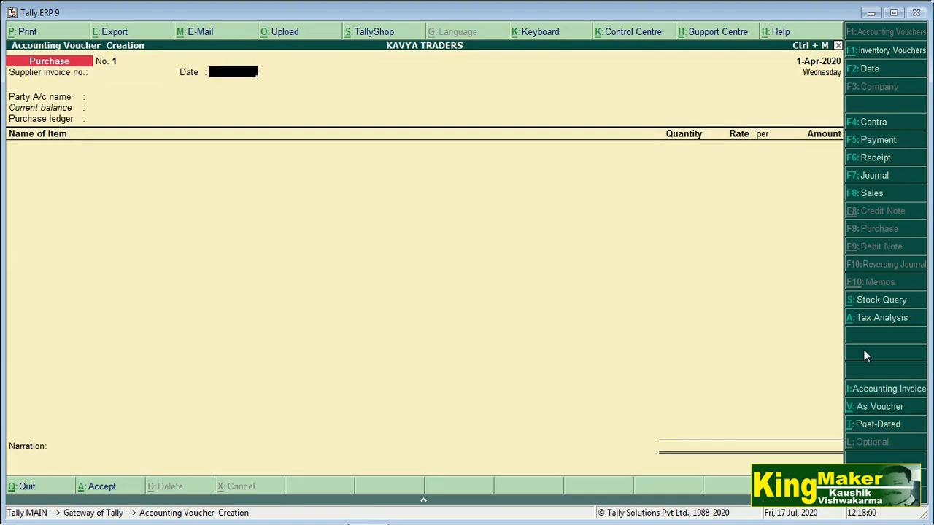
key(BackSpace)
text(1)
key(Return)
key(Return)
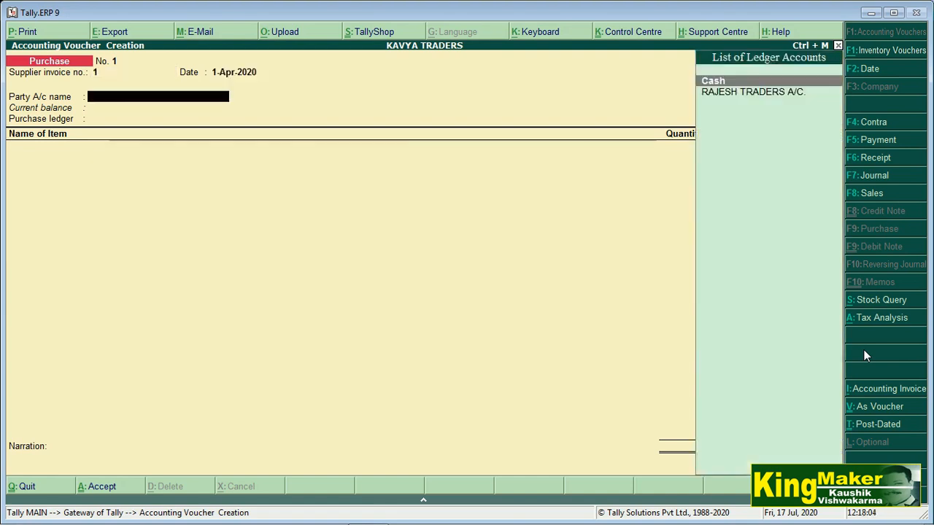
key(Down)
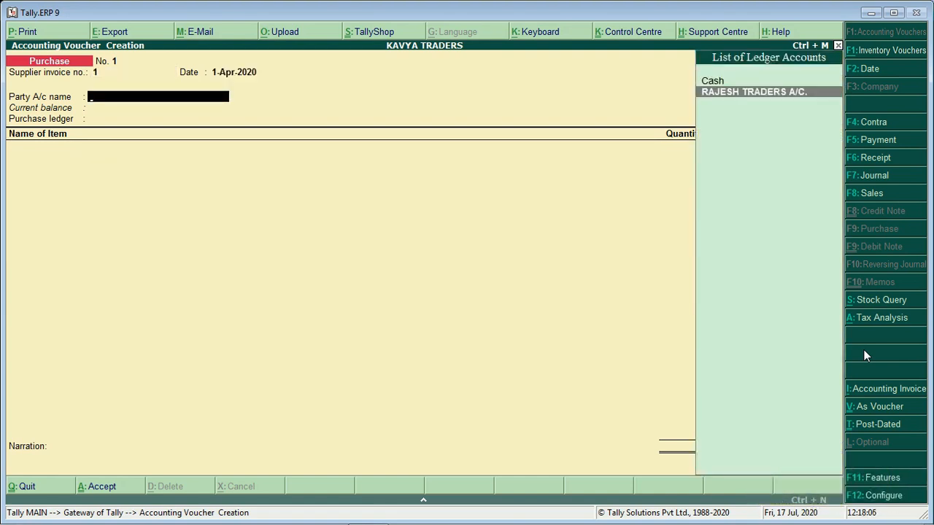
key(Return)
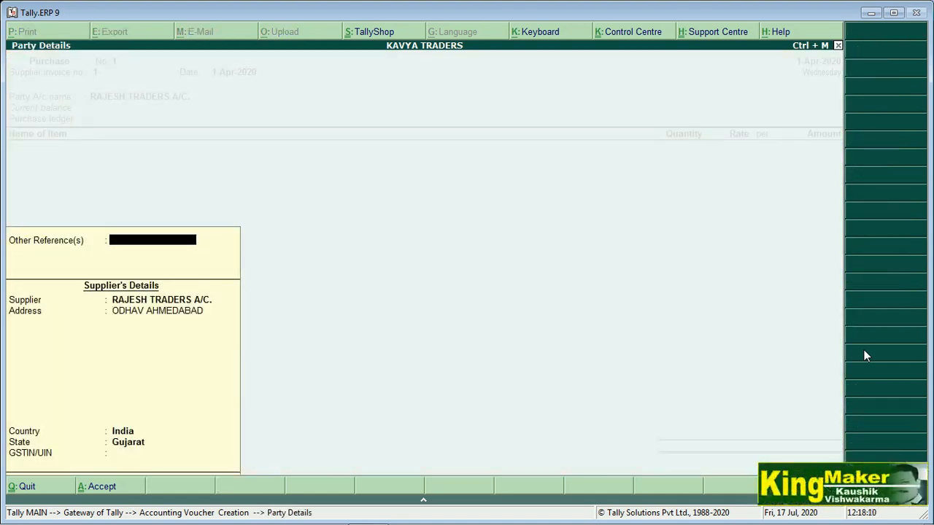
Keep the supplier's name, address, country India and state Gujarat in the party details, and enter the supplier's GSTIN.
key(Return)
key(Return)
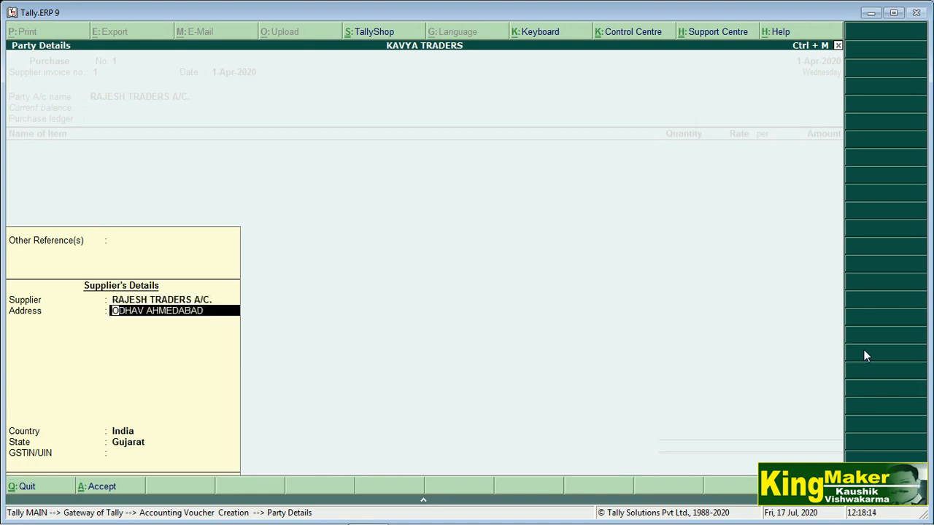
key(Return)
key(Return)
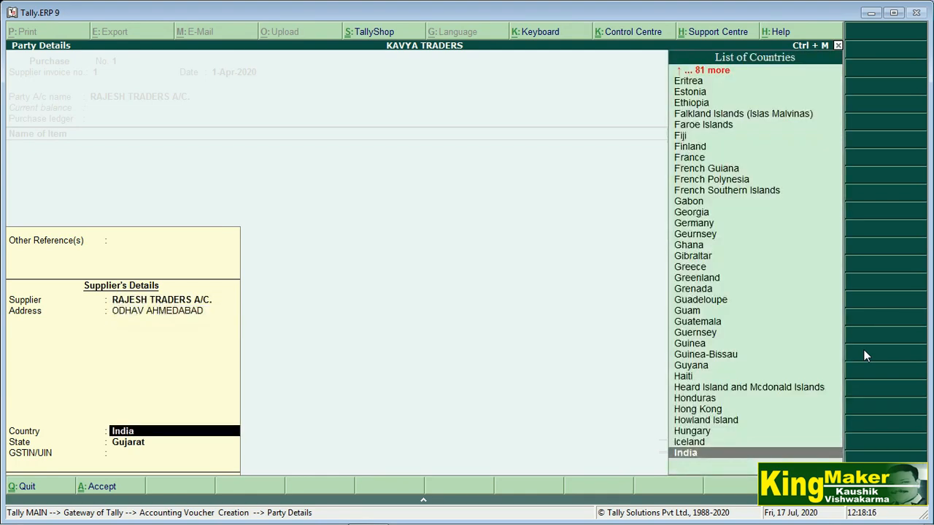
key(Return)
key(Return)
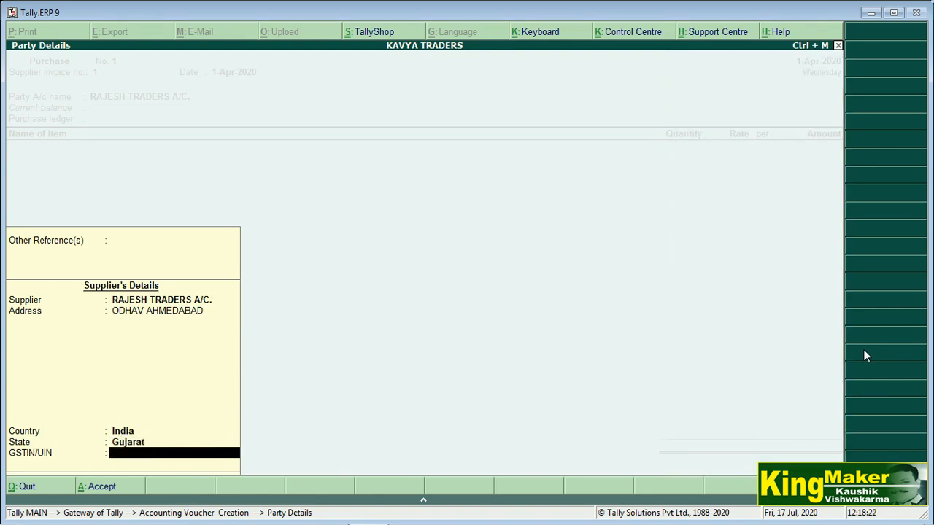
text(24DC)
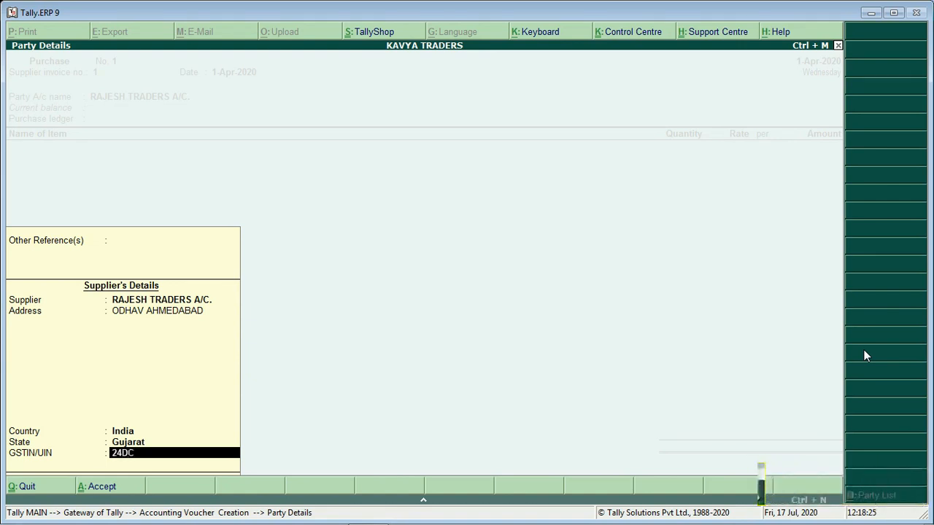
text(BT)
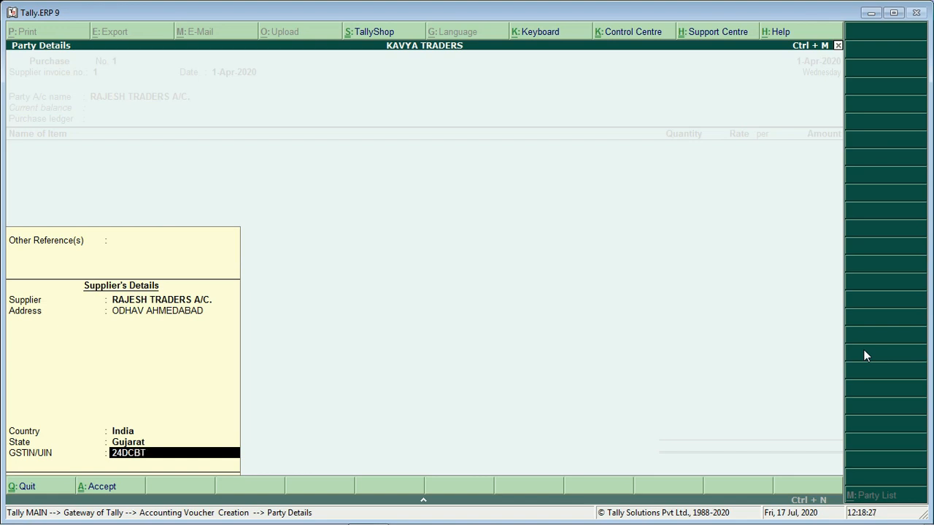
text(D)
text(6)
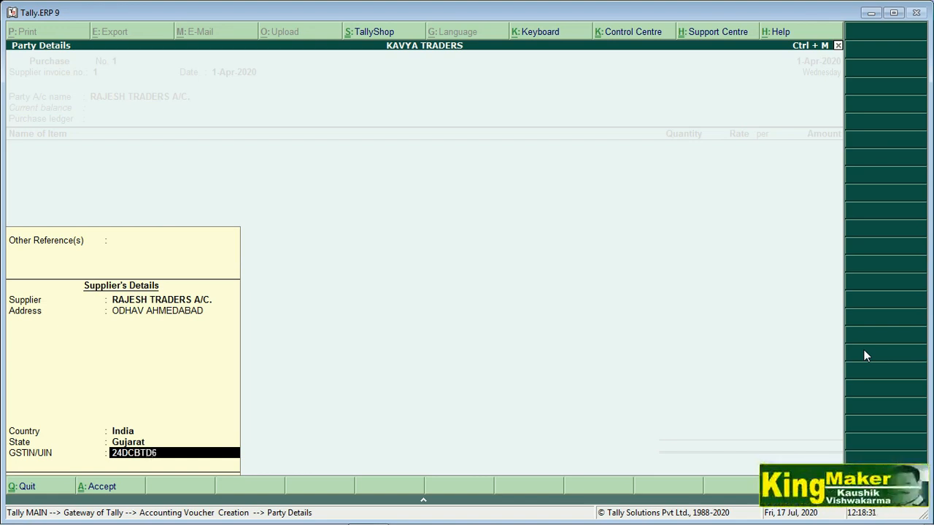
text(06)
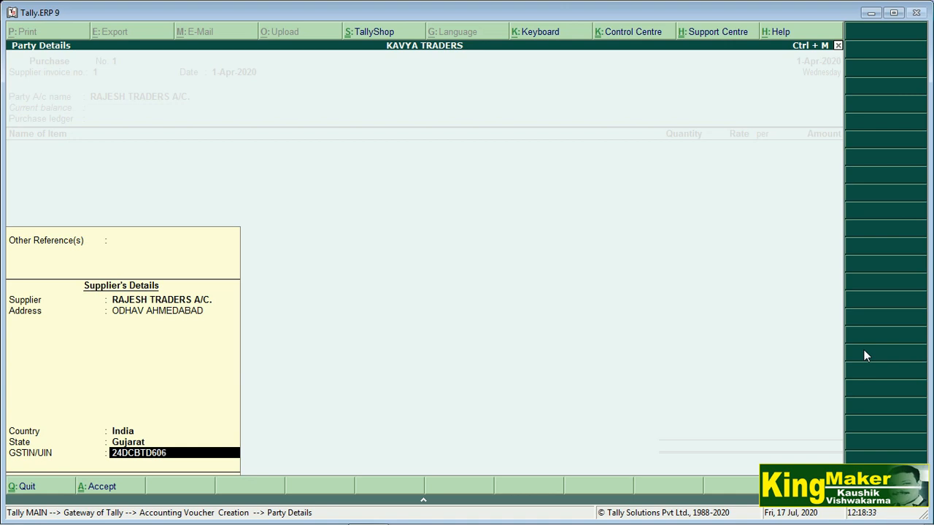
text(4G1ZC)
key(Return)
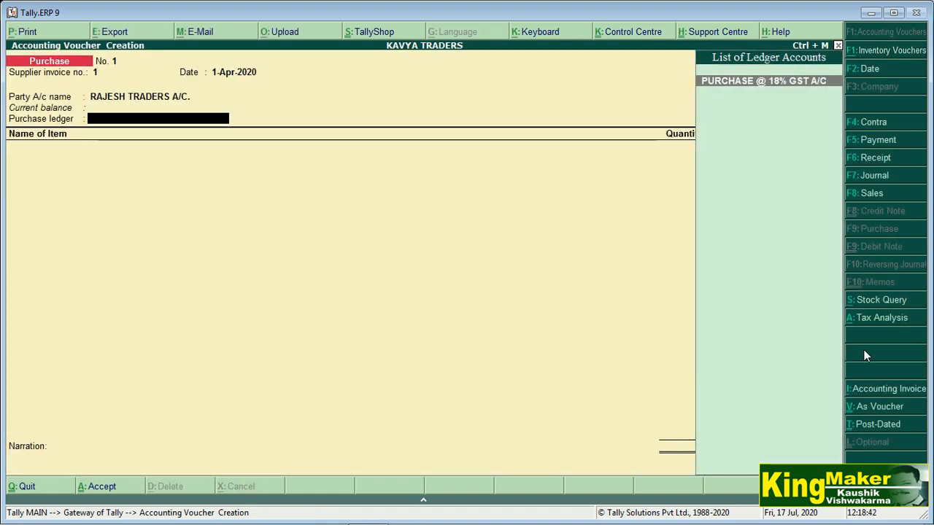
Choose the PURCHASE @ 18% GST A/C ledger and enter one item line: 10 NOS of Mi Redmi Note8 at a rate of 1,000.
key(Return)
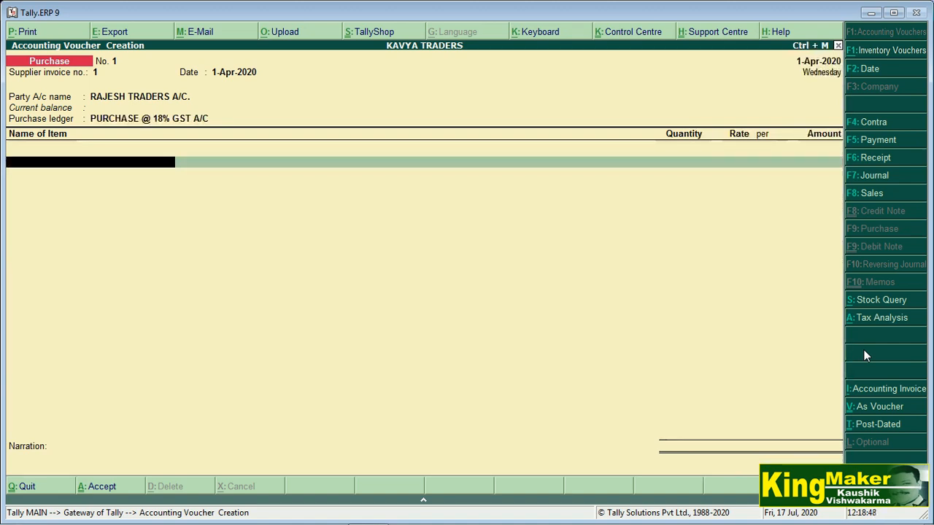
text(M)
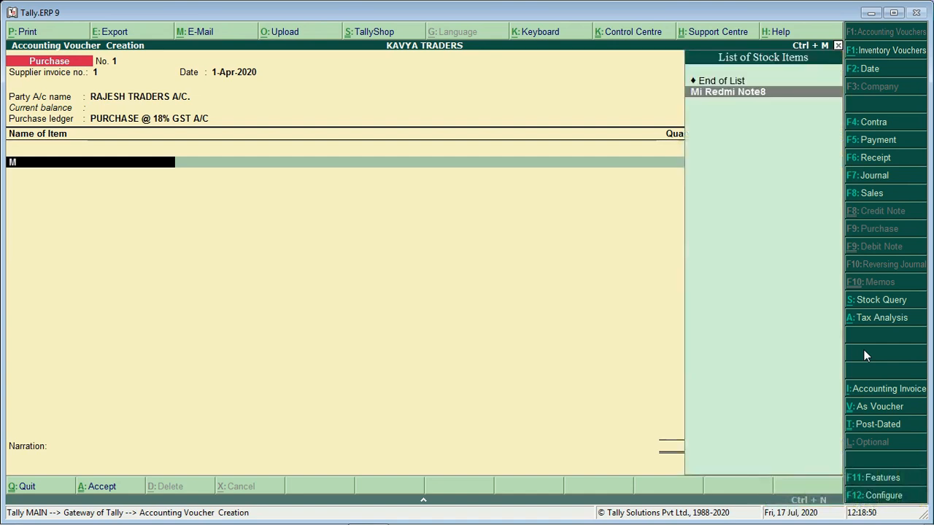
key(Return)
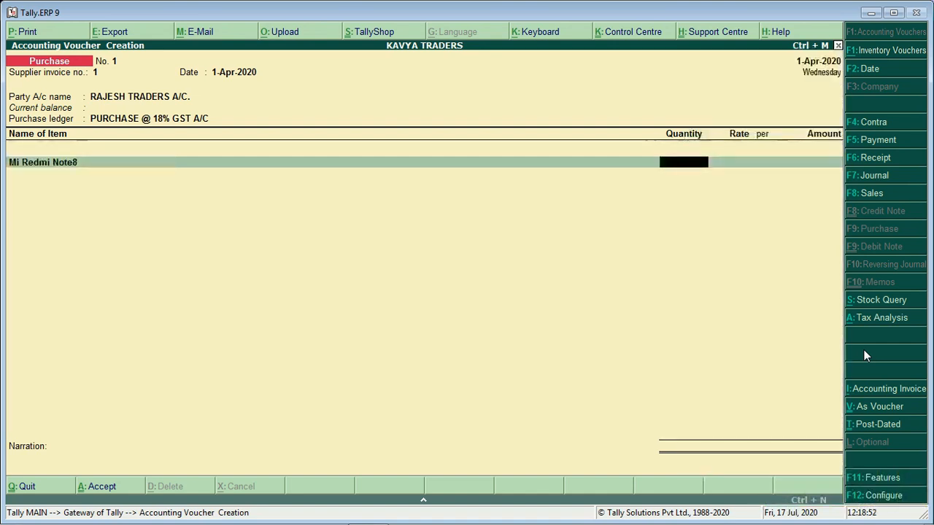
text(10)
key(Return)
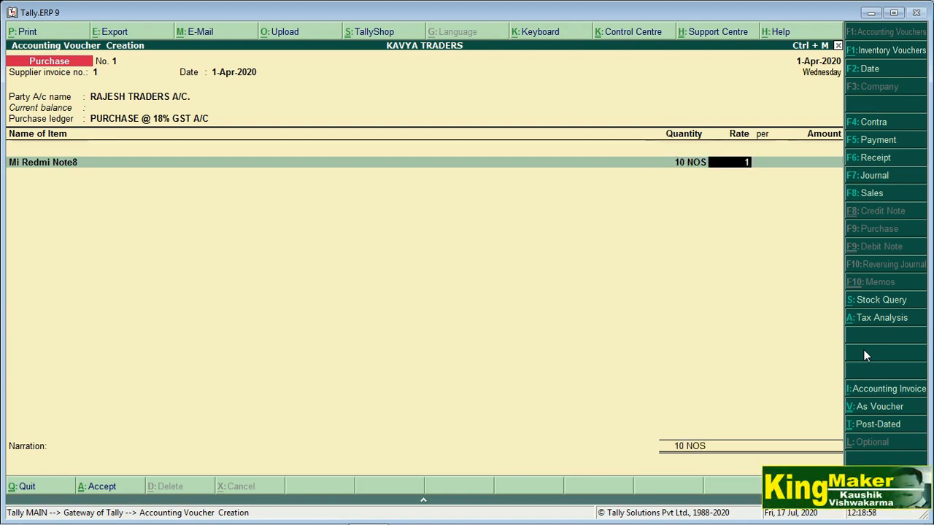
text(1000)
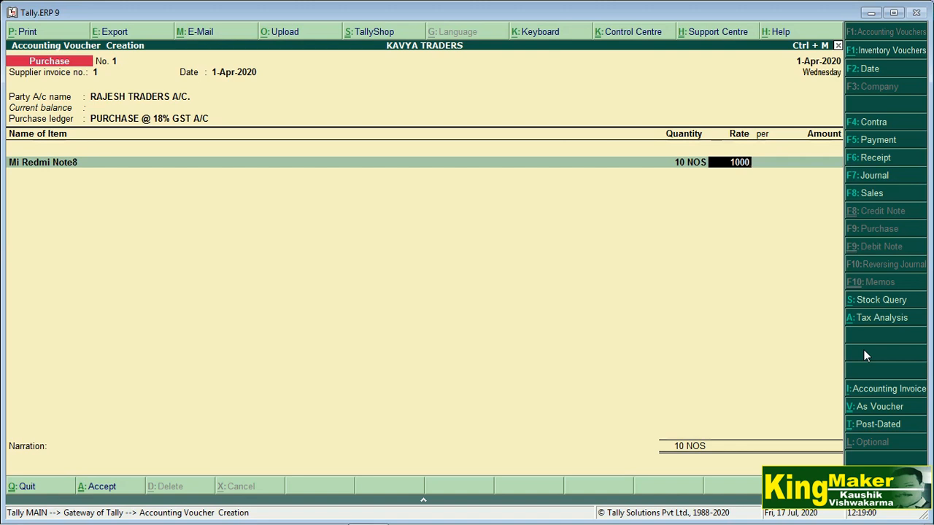
key(Return)
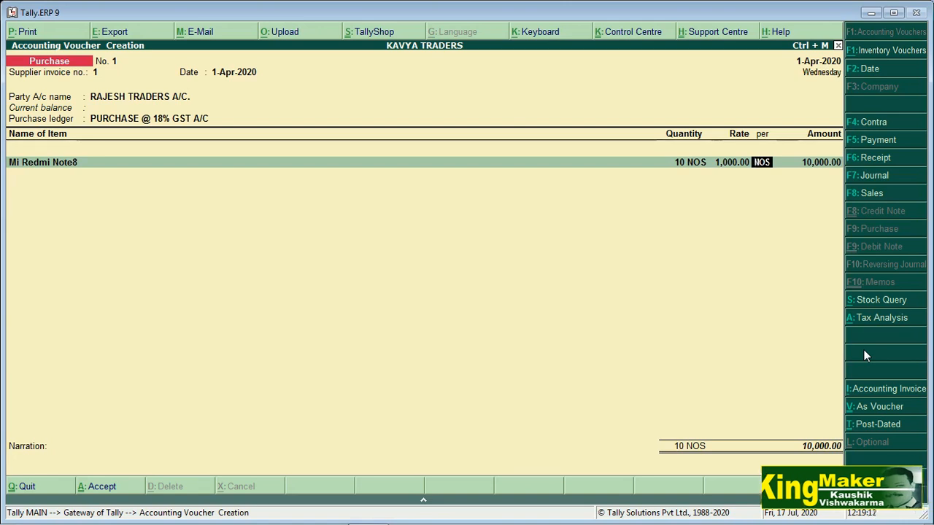
key(Return)
key(Return)
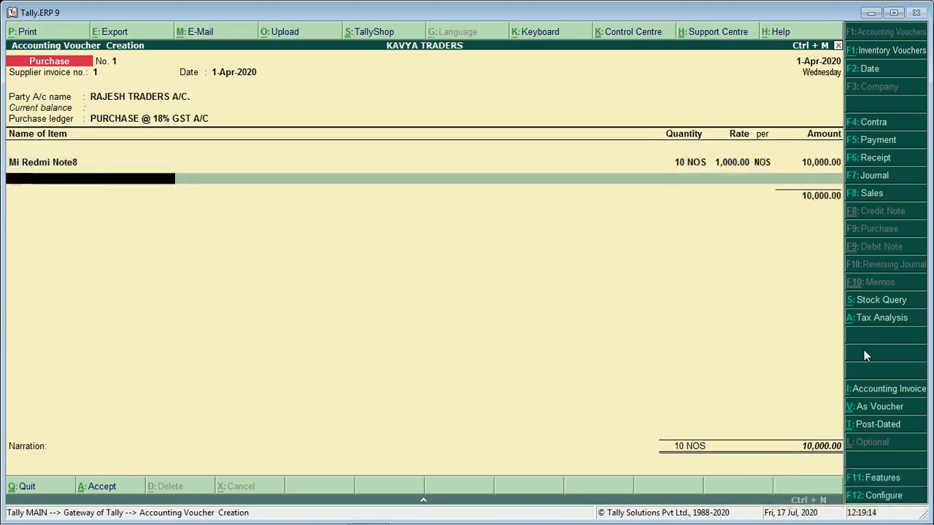
key(Return)
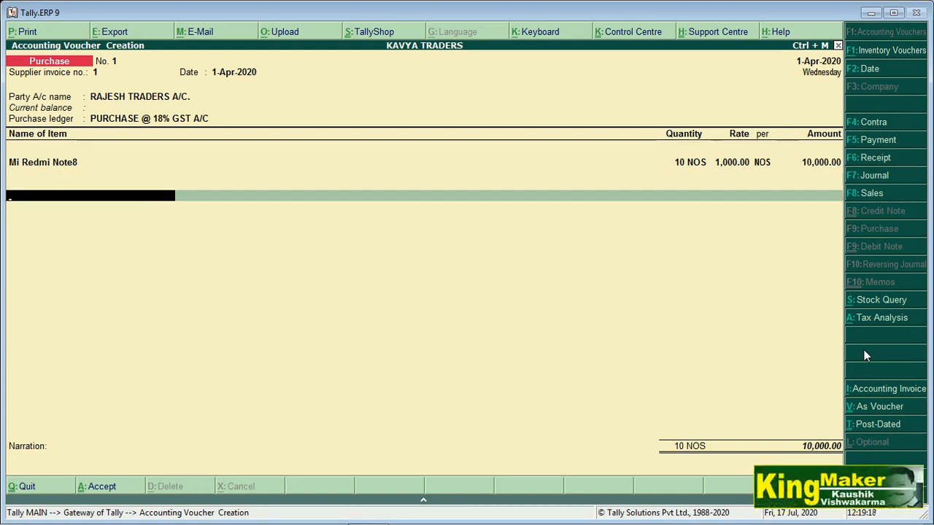
Add the CGST (CETRAL TAX)@ 9% A/C and SGST (STATE TAX) @ 9% A/C. ledgers below the item line.
text(C)
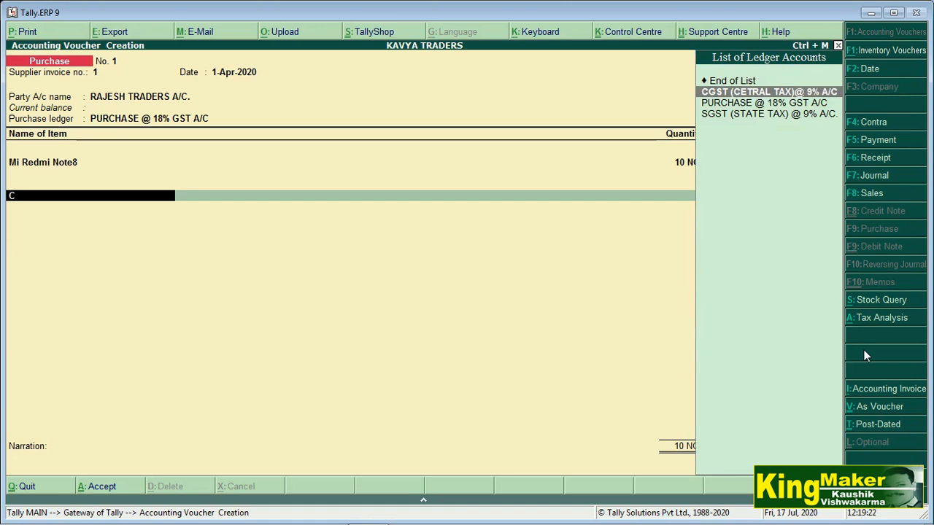
key(Return)
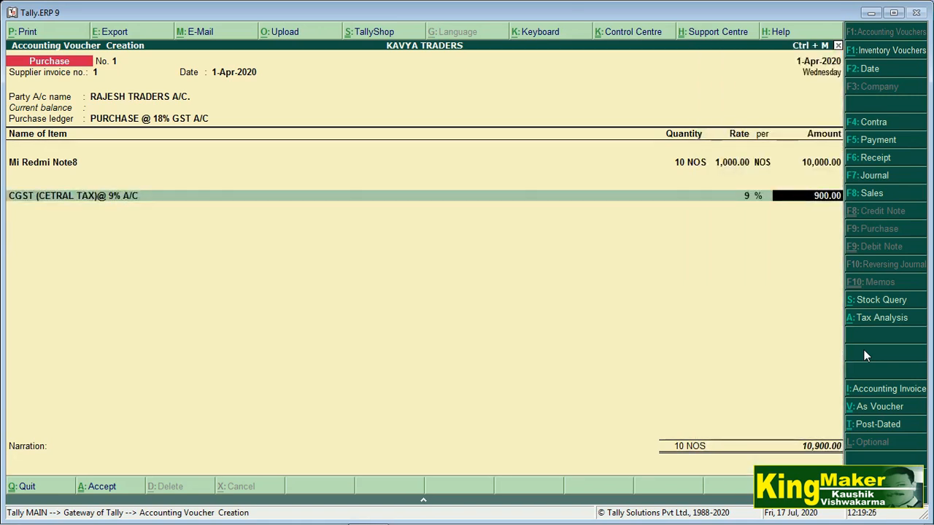
key(Return)
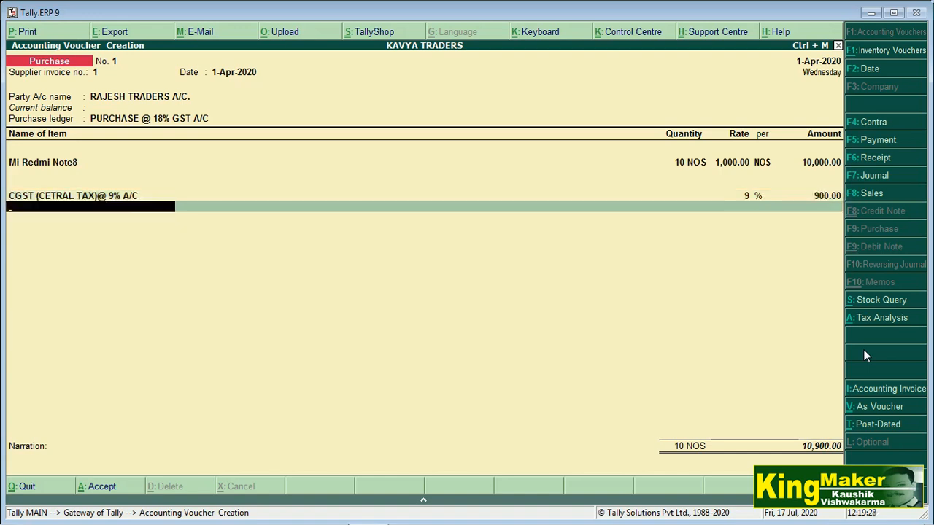
text(S)
key(Return)
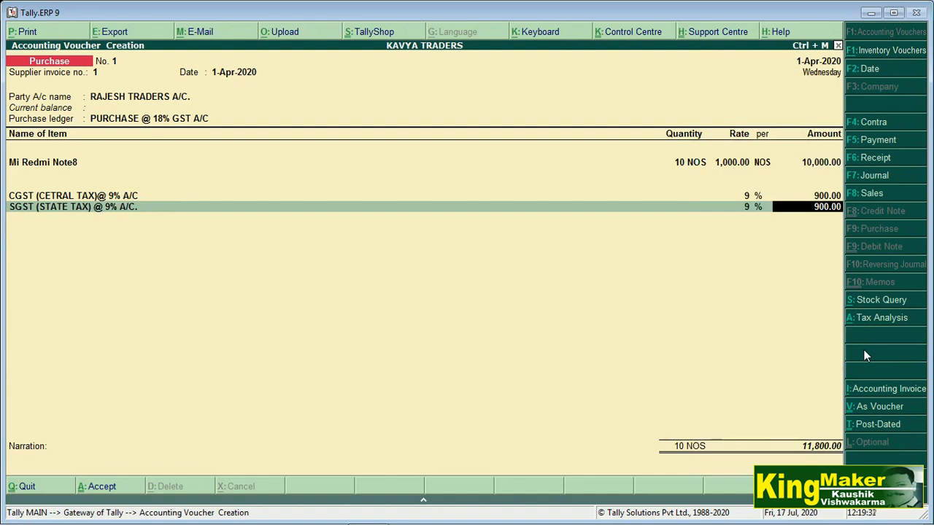
key(Return)
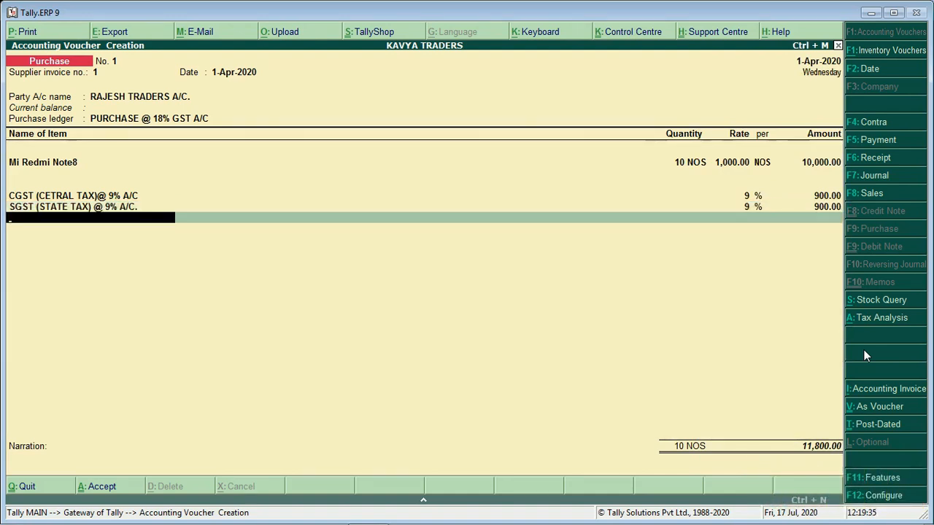
key(Return)
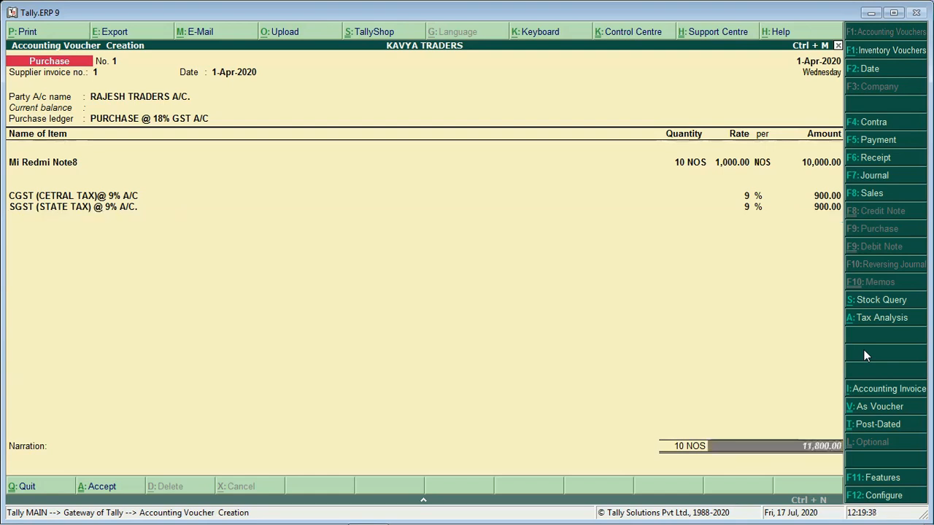
Leave the narration blank and save the purchase voucher.
key(Return)
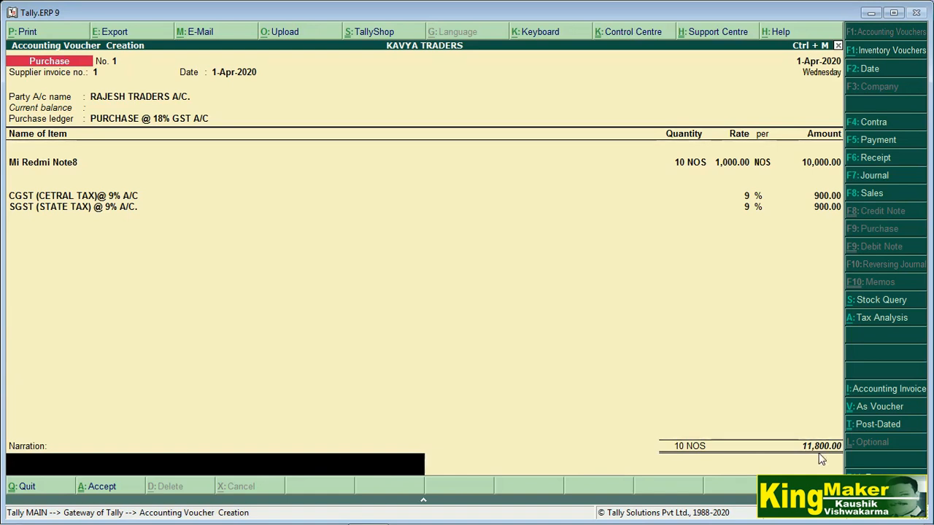
key(Return)
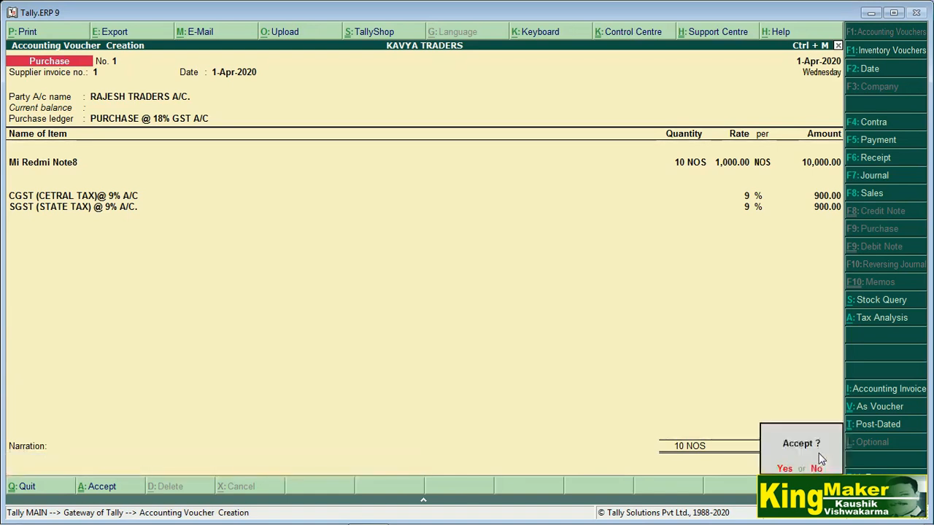
key(Return)
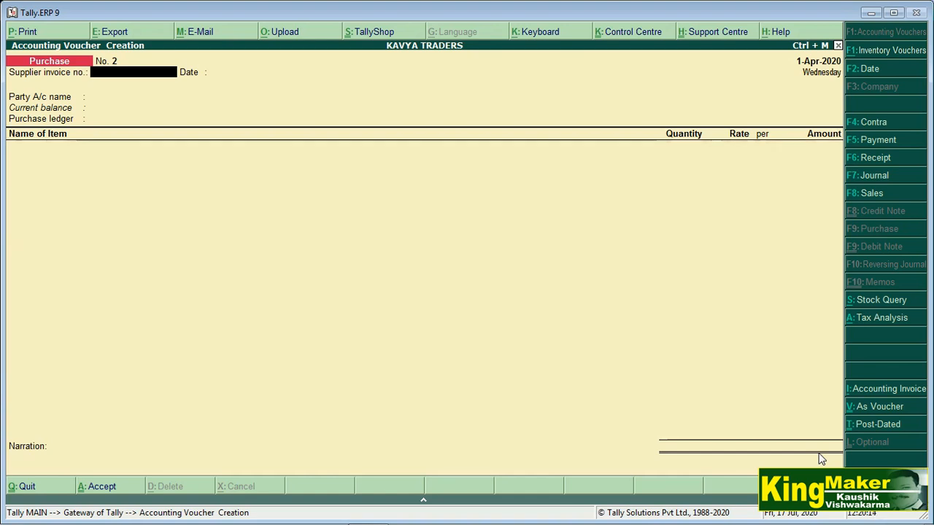
Leave voucher entry and start a new ledger in the accounts masters.
key(Escape)
key(Escape)
key(Escape)
key(Down)
key(Down)
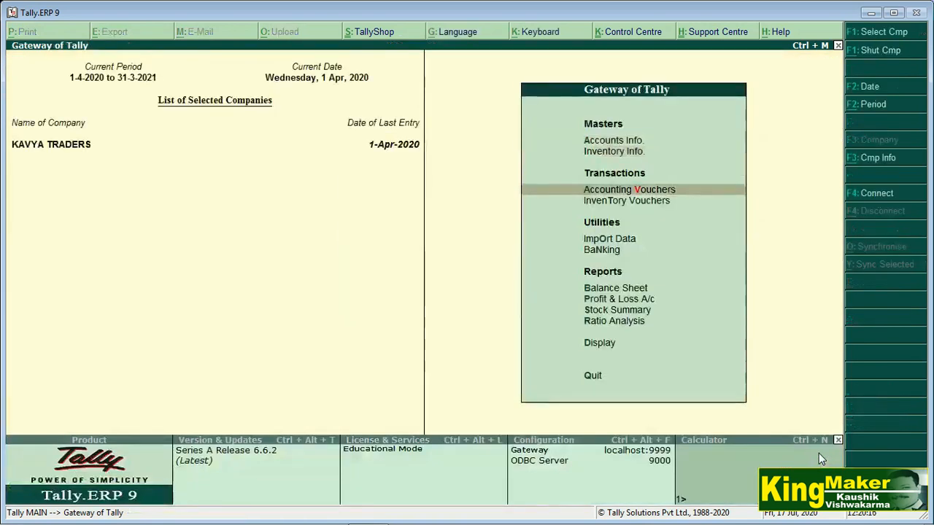
key(Up)
key(Up)
key(Return)
key(Down)
key(Return)
key(Return)
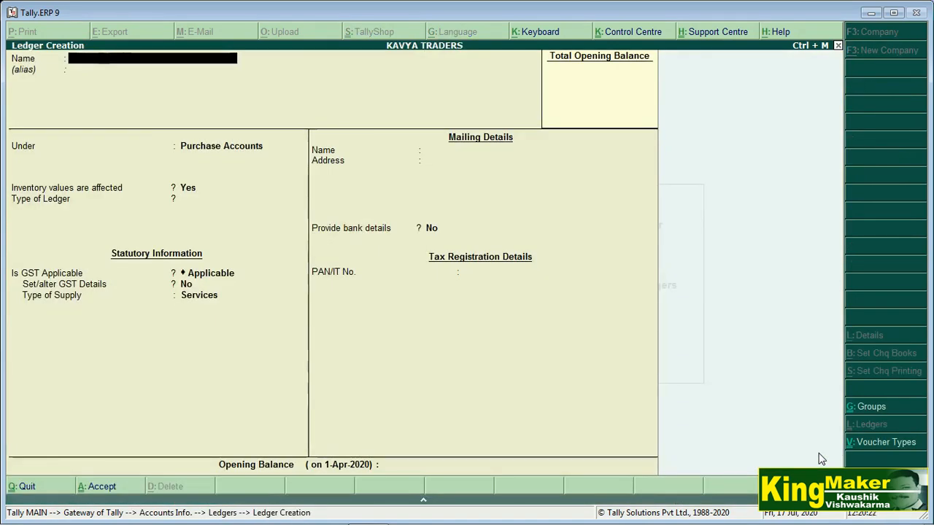
Name the new ledger Smeet Mobiles and place it under the Sundry Debtors group.
text(Smeet)
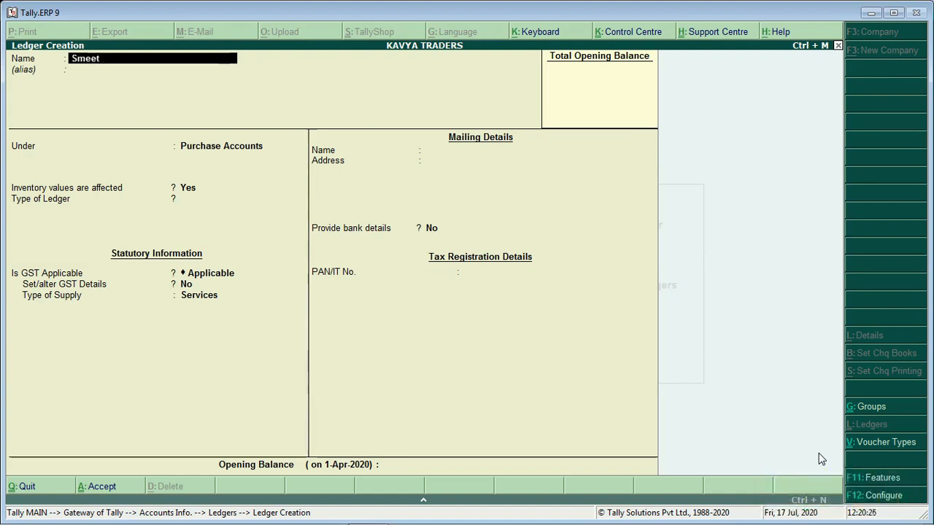
text( Mobil)
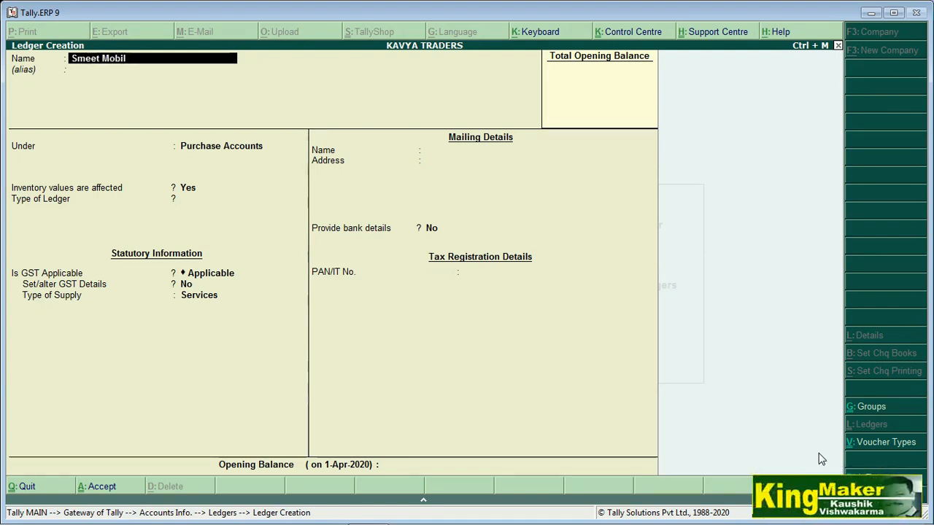
text(es)
key(Return)
key(Return)
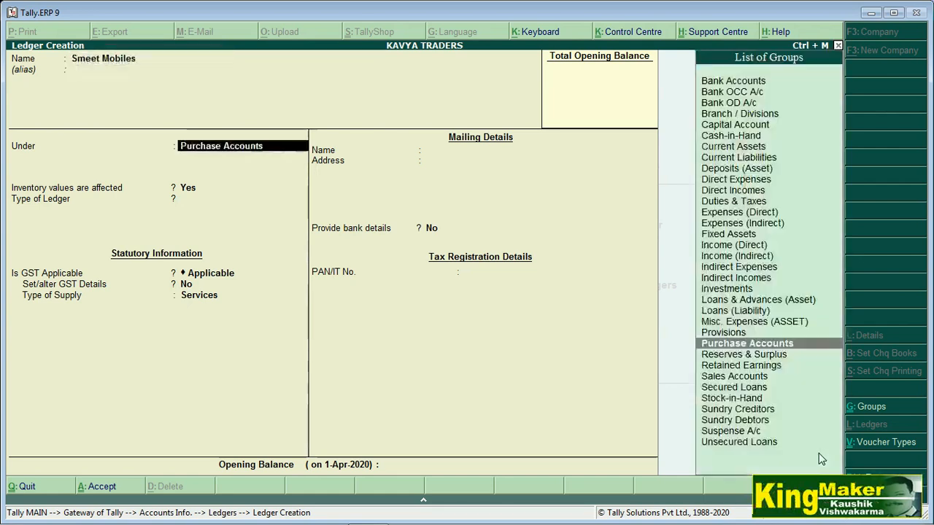
text(S)
key(Down)
key(Down)
key(Down)
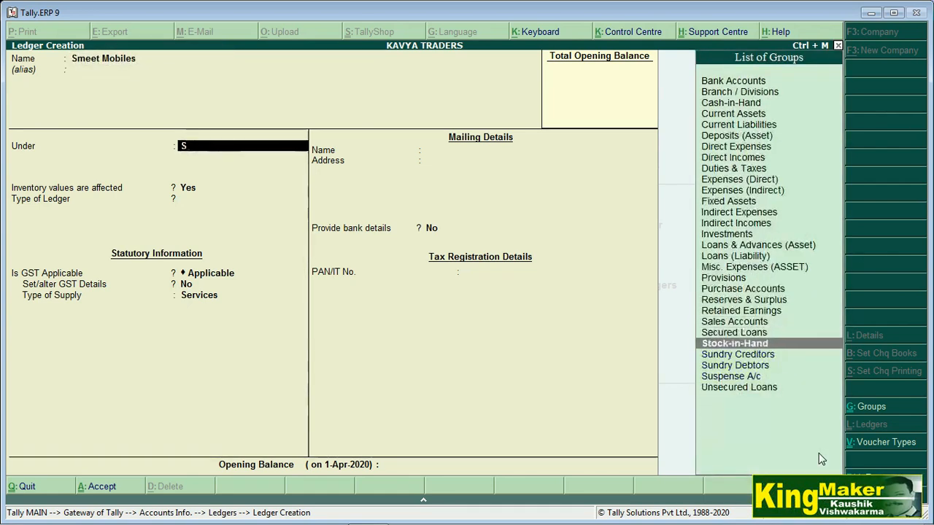
key(Down)
key(Return)
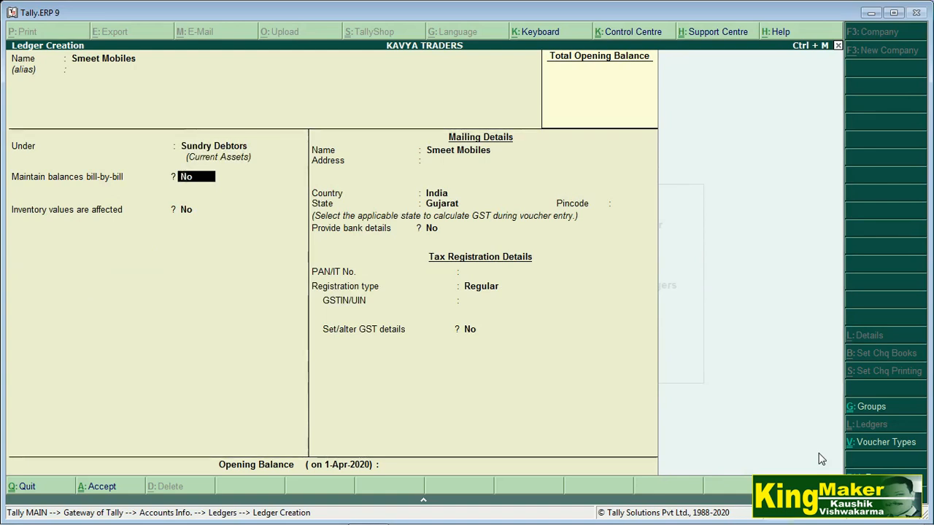
Keep bill-by-bill balances, inventory effect and bank details at No, leaving the address blank with India and Gujarat as country and state.
key(Return)
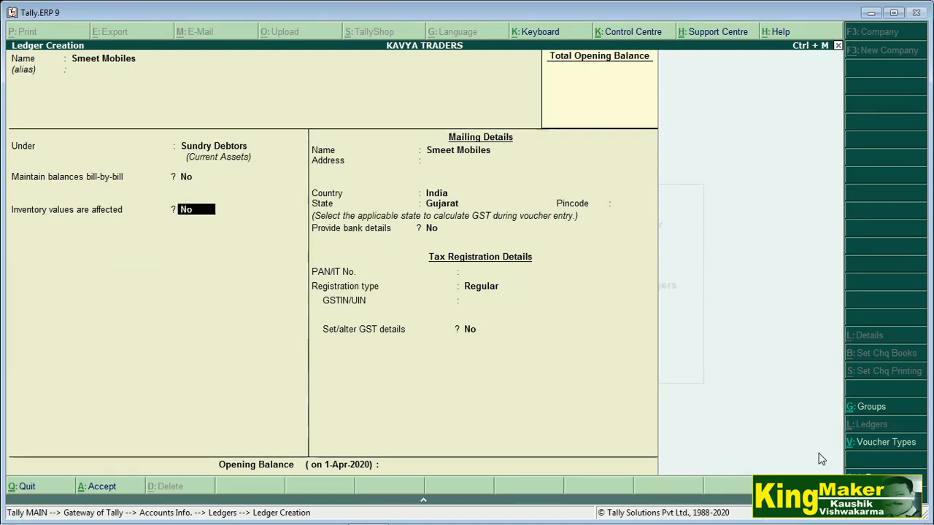
key(Return)
key(Return)
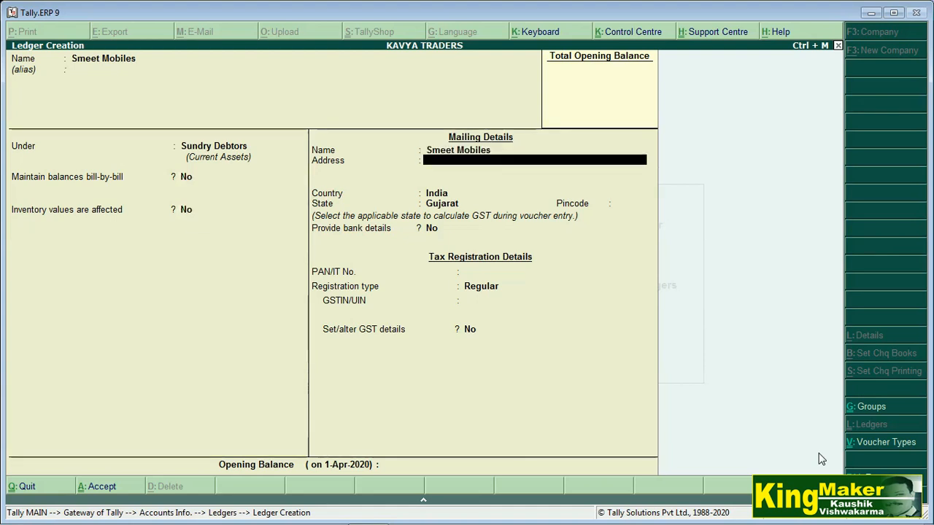
key(Return)
key(Return)
key(Return)
key(Return)
key(Return)
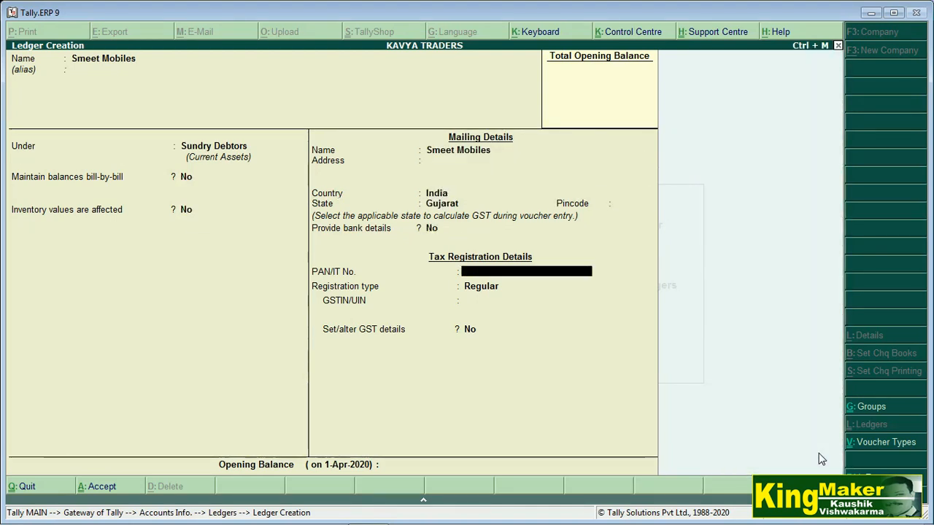
Leave the PAN and GSTIN blank, keep the registration type Regular, and set Set/alter GST details to Yes.
key(Return)
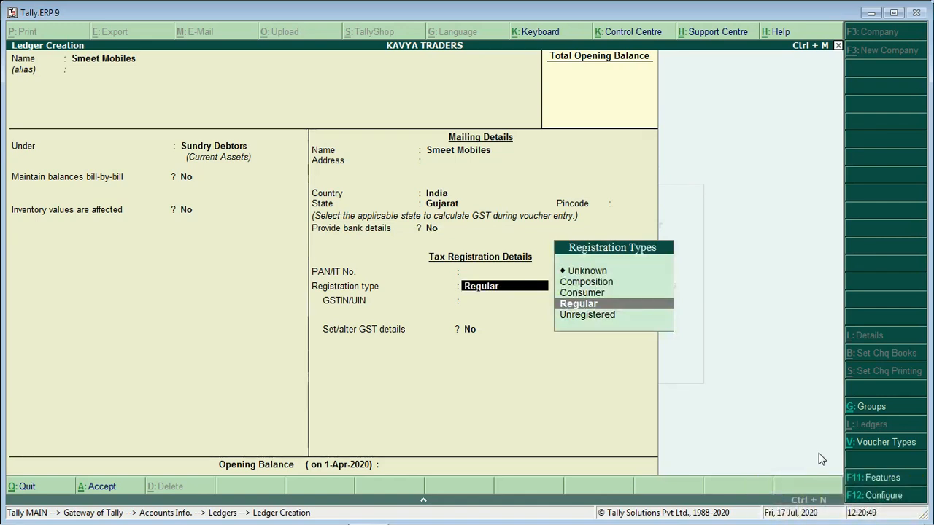
key(Return)
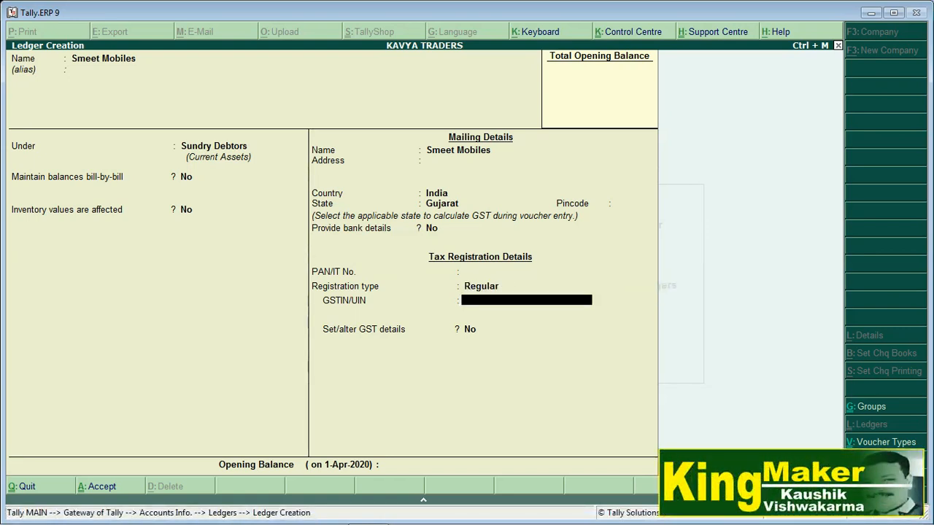
key(Return)
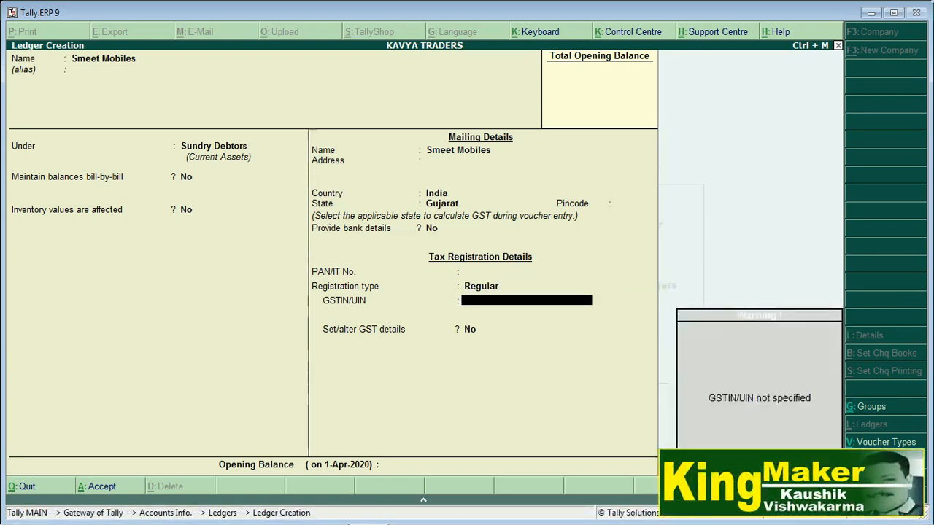
key(Return)
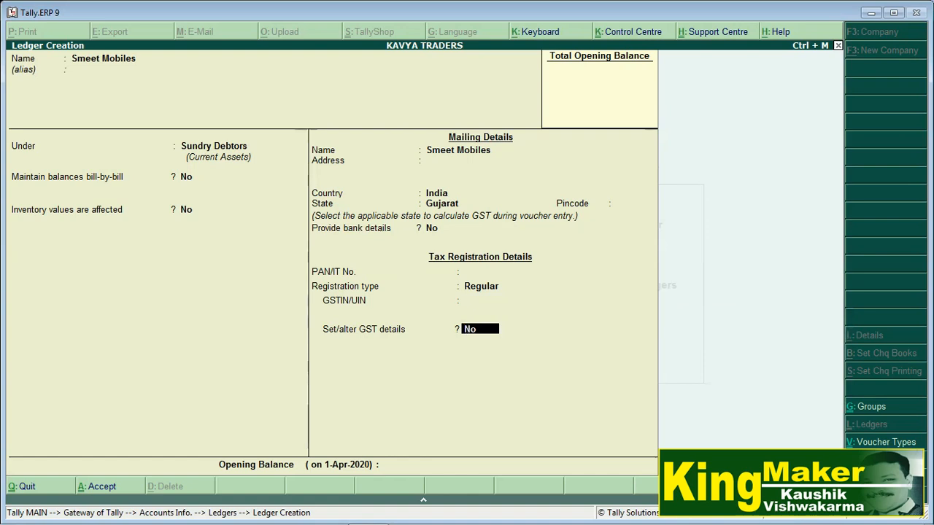
text(y)
key(Return)
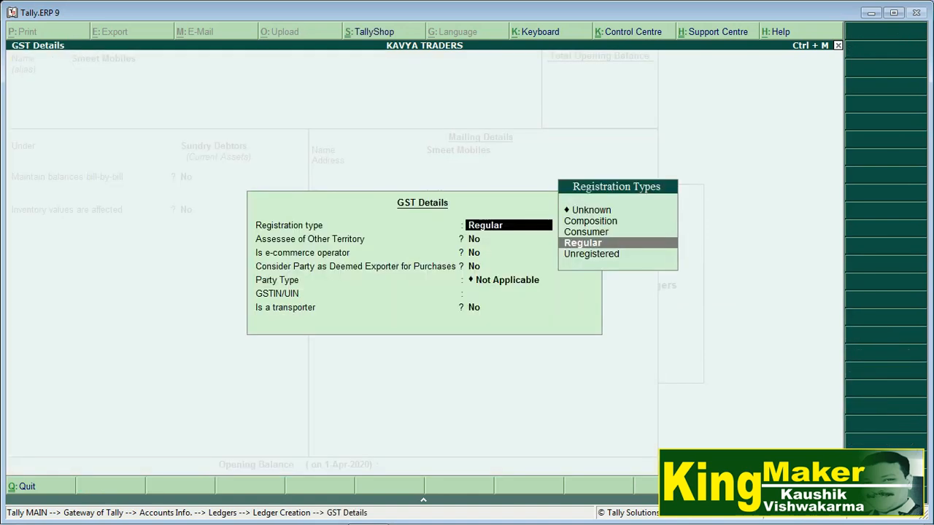
In the GST details, keep Regular registration, No for other territory, e-commerce operator and deemed exporter, and party type Not Applicable.
key(Return)
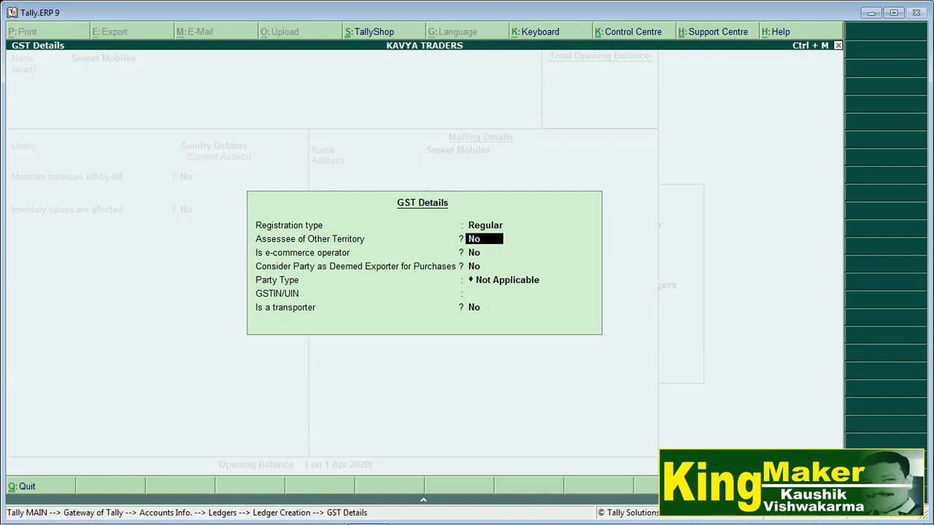
key(Return)
key(Return)
key(Return)
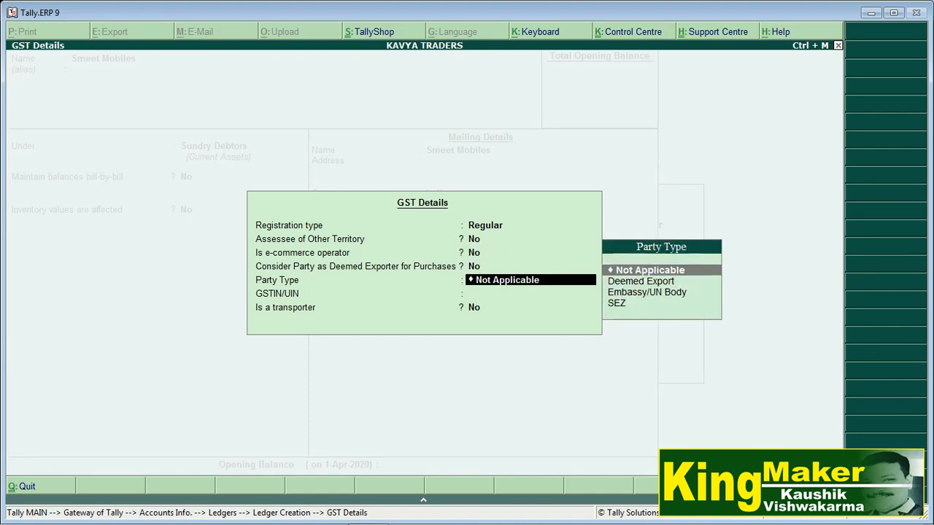
key(Return)
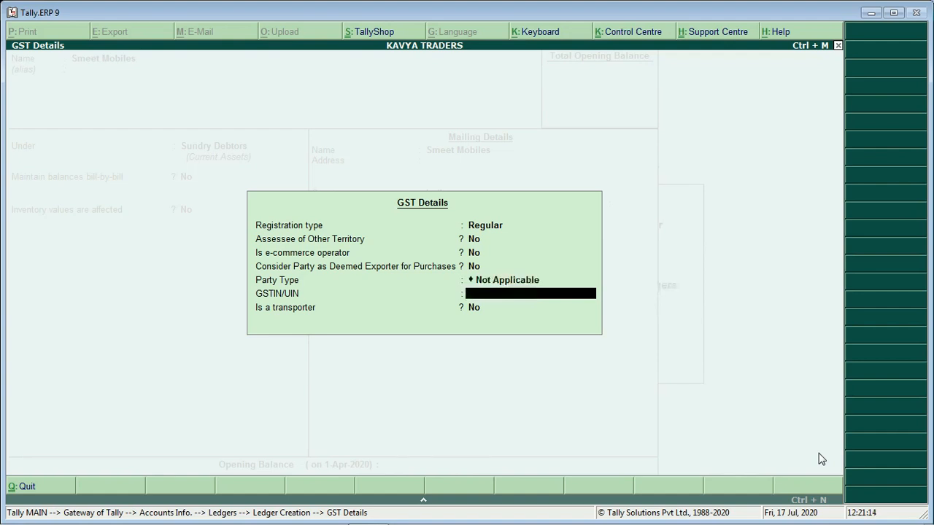
Enter the party's GSTIN/UIN, keep the transporter option at No, and save the Smeet Mobiles ledger.
text(24GDTRP5680D1ZA)
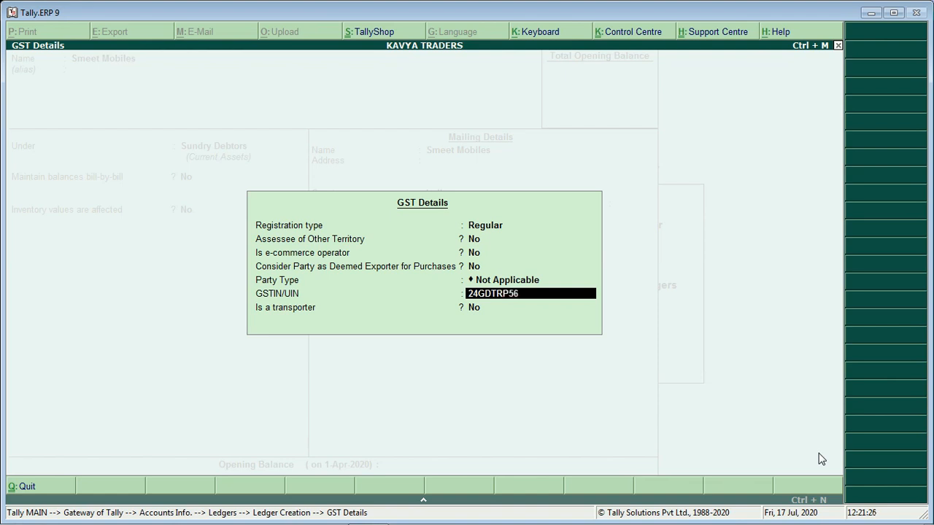
text(0)
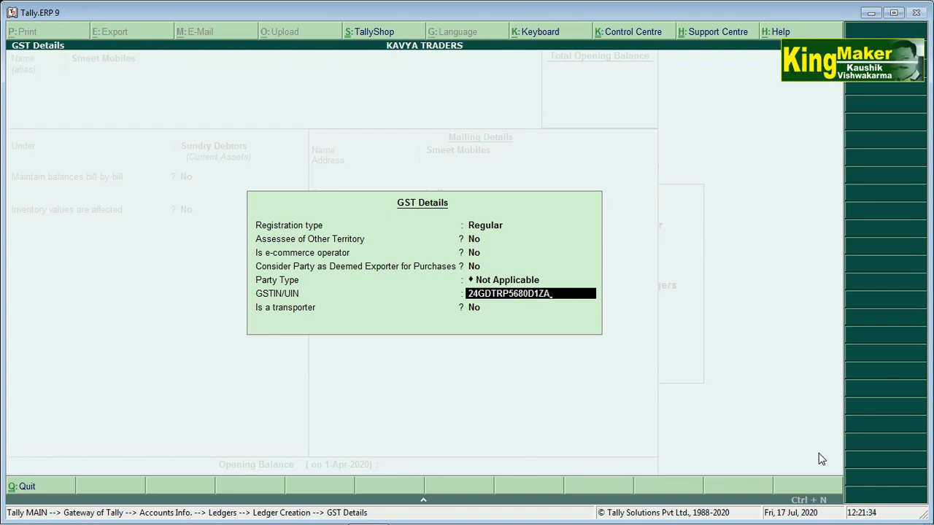
text(D1ZA)
key(Return)
key(Return)
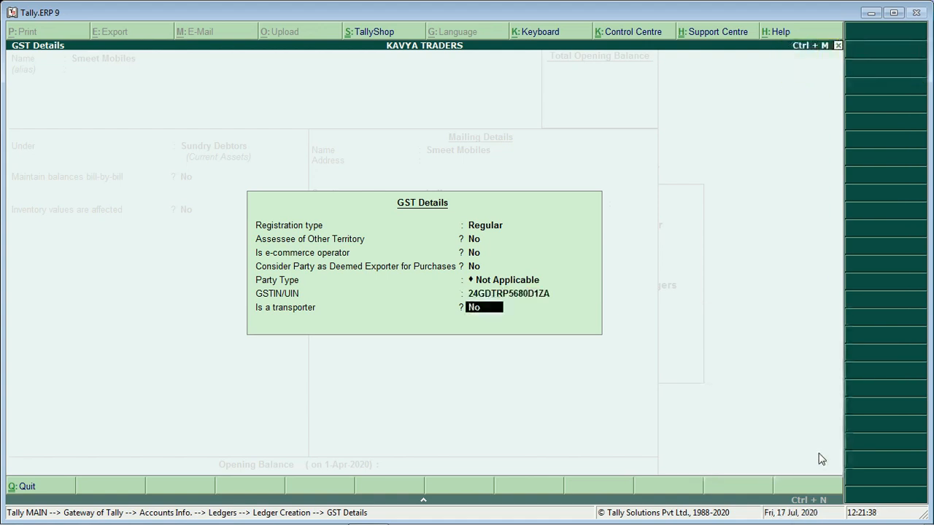
key(Return)
key(Return)
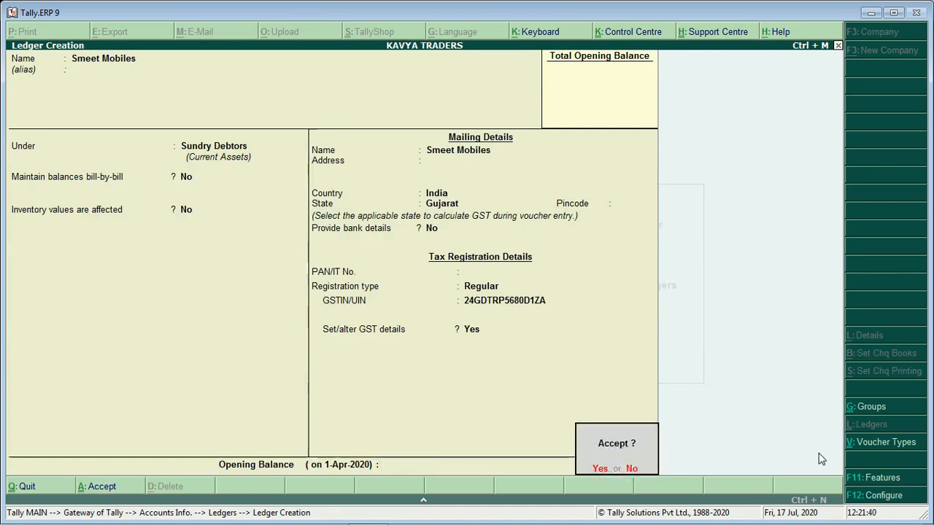
key(Return)
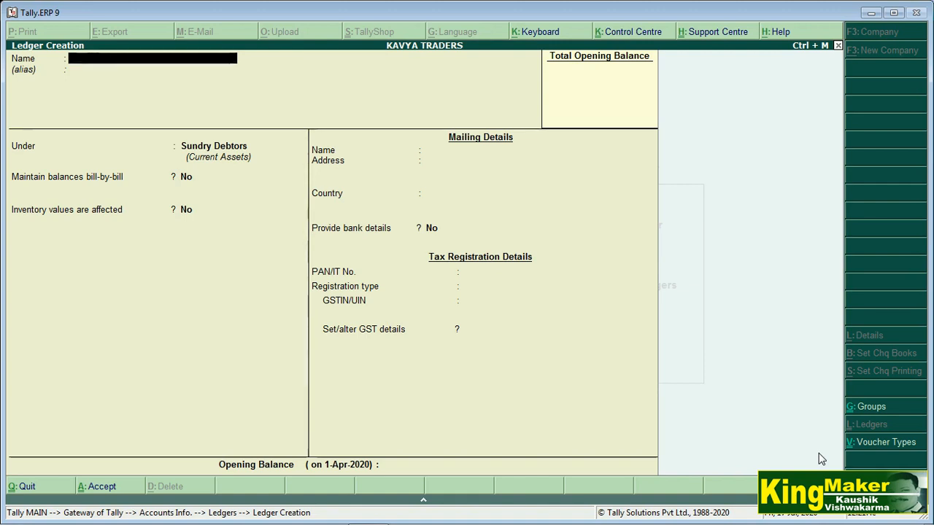
Name the next ledger Sales @ 18% Gst A/c and place it under the Sales Accounts group.
text(Sales)
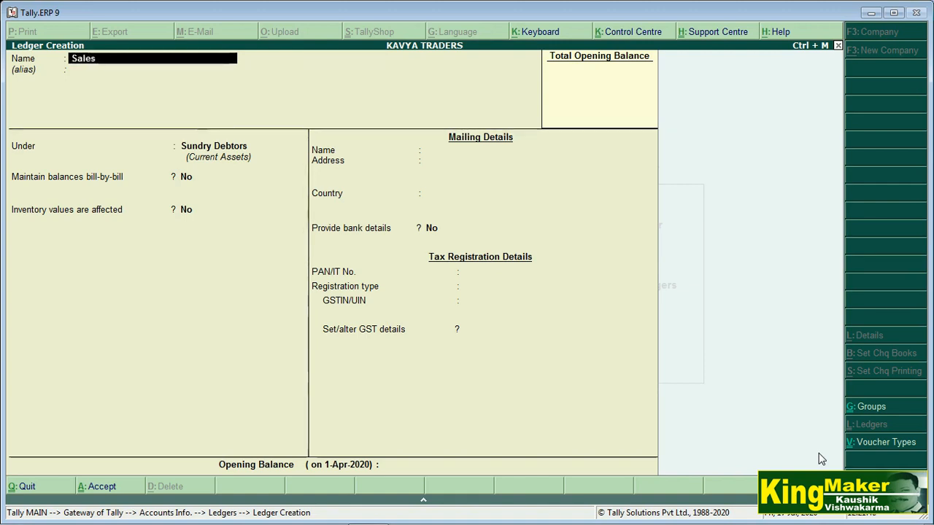
text( @)
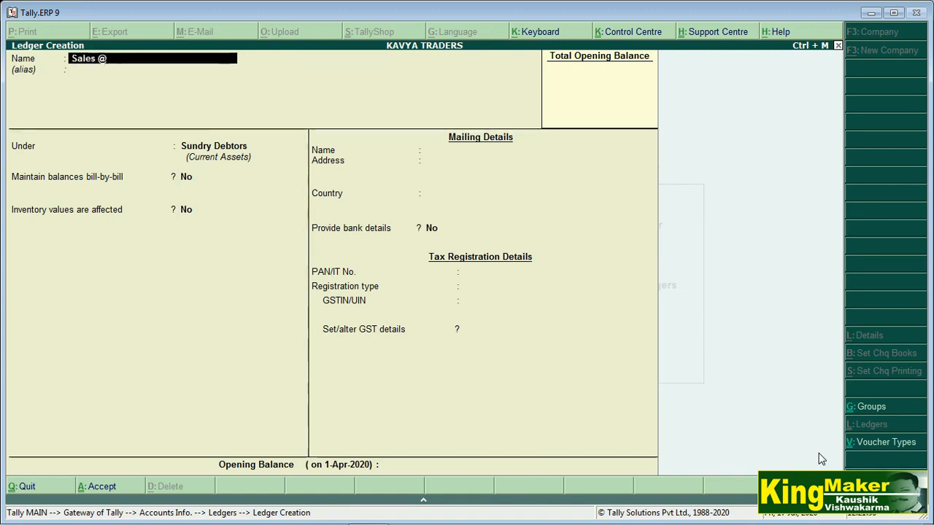
text( 18)
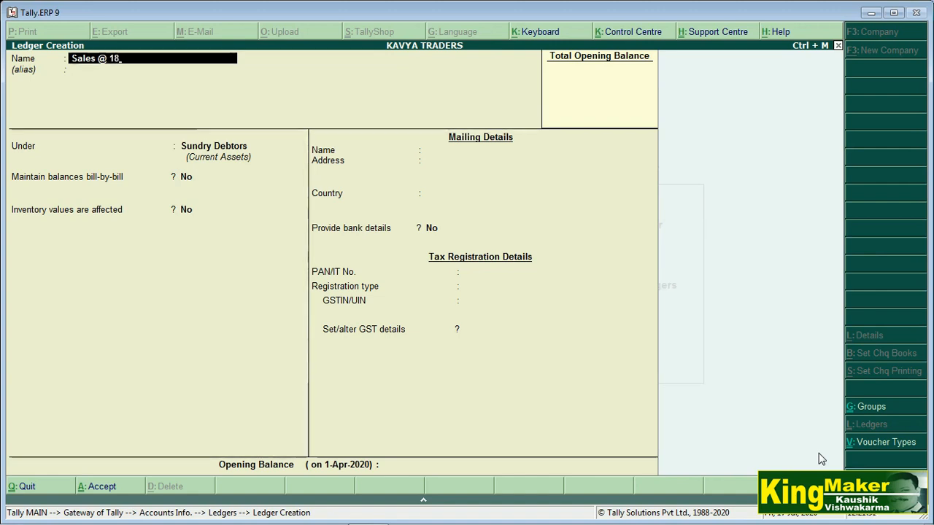
text(% Gst A/c)
key(Return)
key(Return)
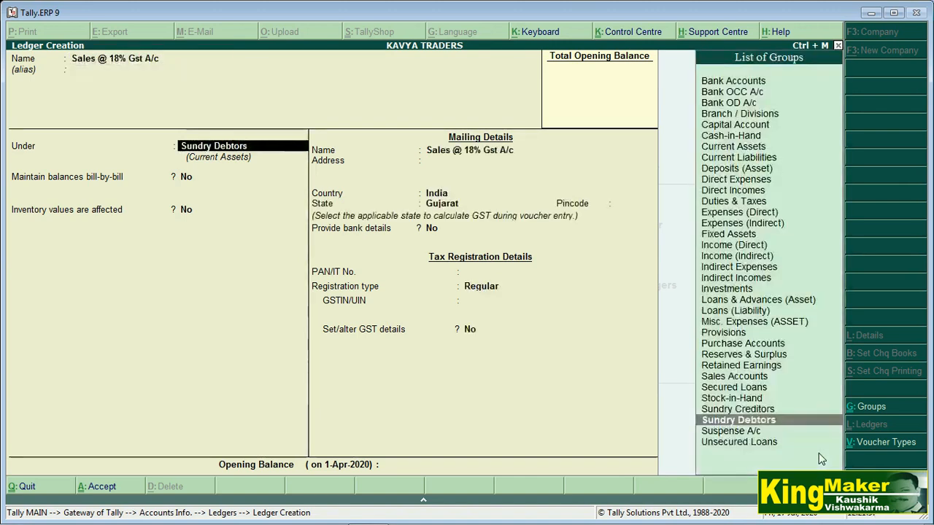
text(S)
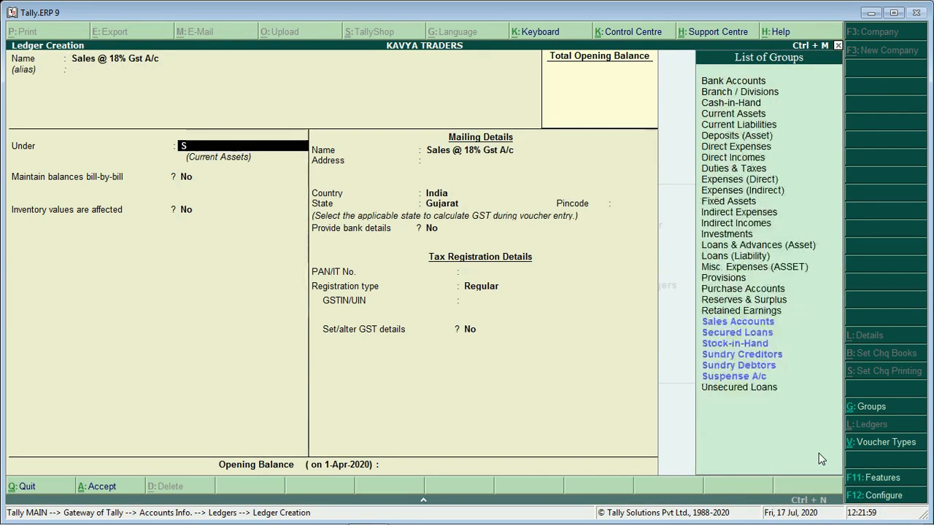
key(Return)
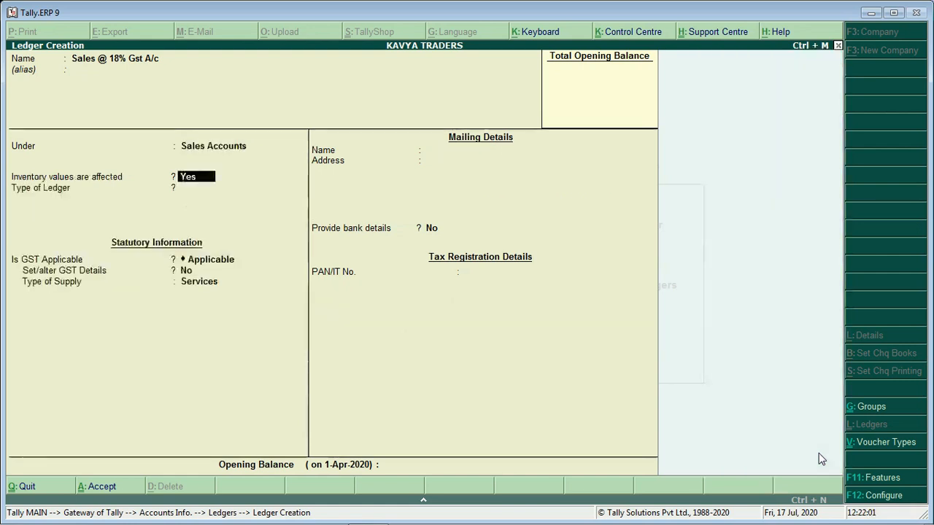
Keep inventory affected at Yes, ledger type Not Applicable and GST Applicable, set the type of supply to Goods, and save the ledger.
key(Return)
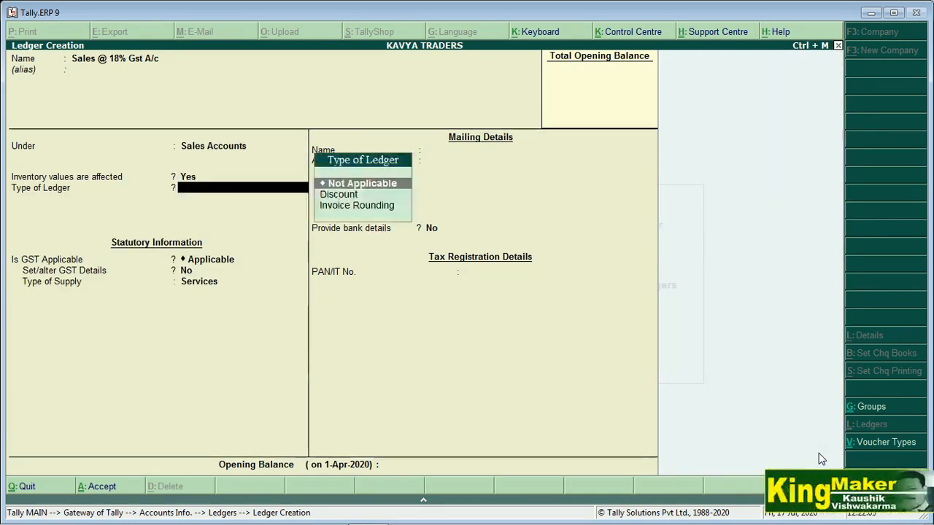
key(Return)
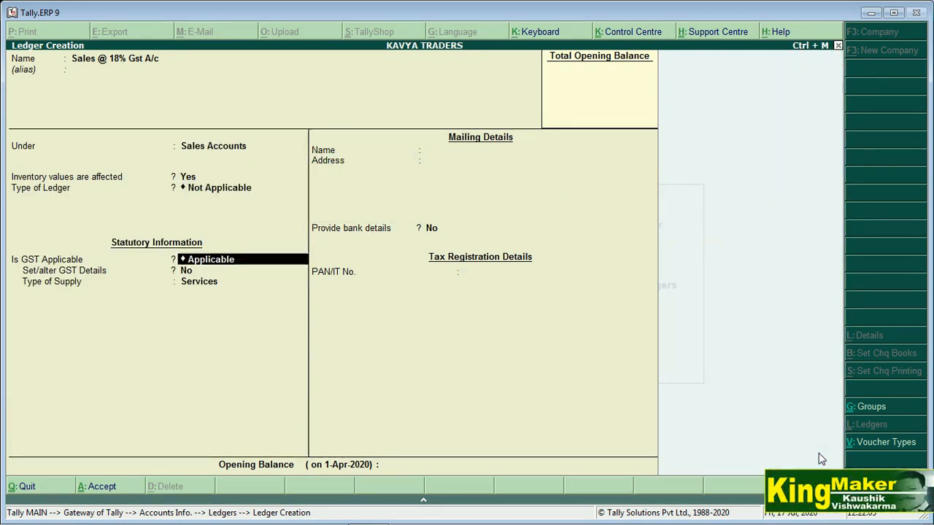
key(Return)
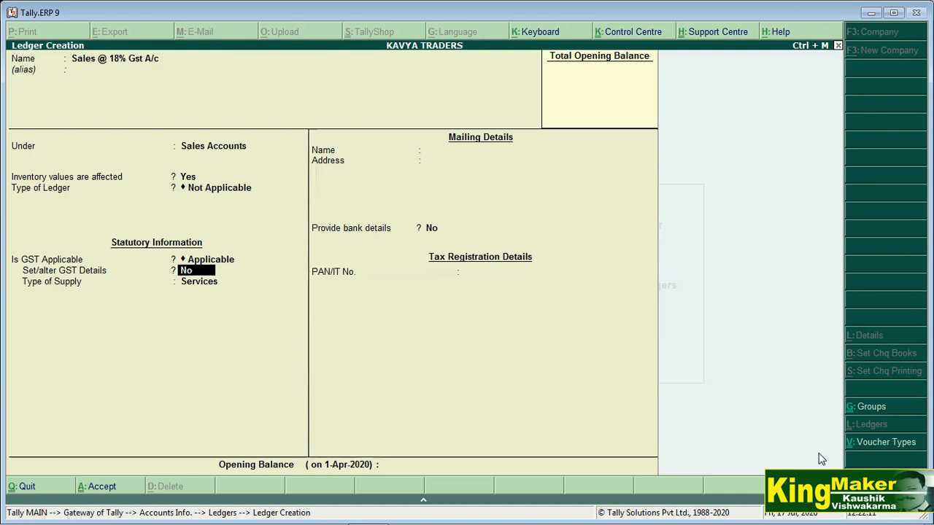
key(Return)
key(Up)
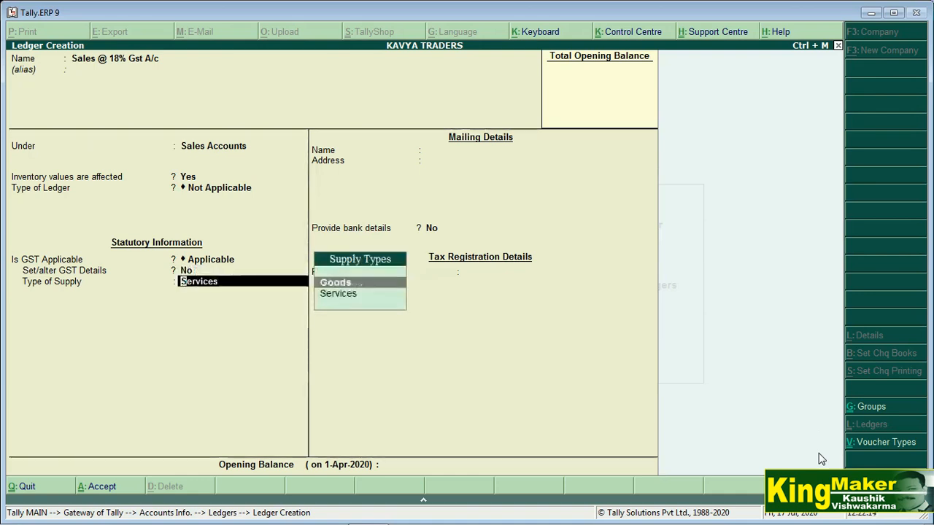
key(Return)
key(Return)
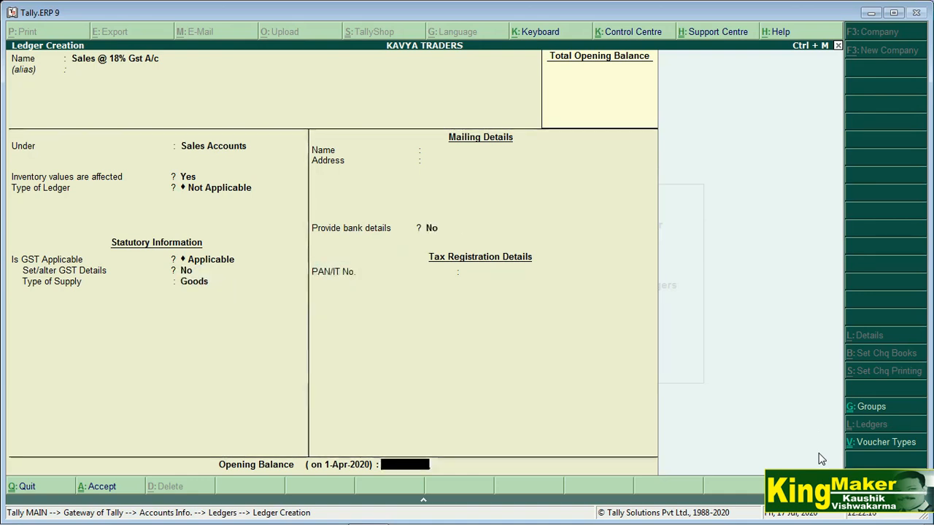
key(Return)
key(Return)
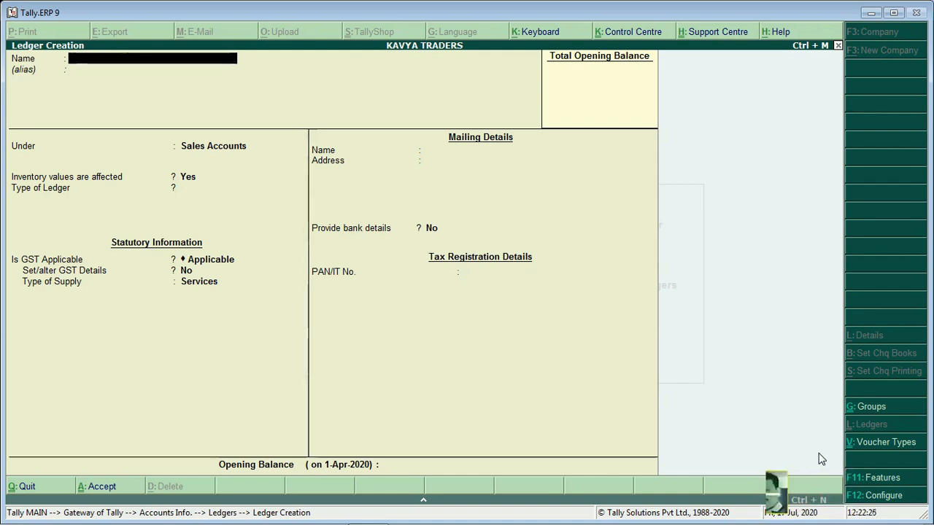
Leave ledger creation and open accounting voucher entry from the Gateway of Tally.
key(Escape)
key(Escape)
key(Down)
key(Down)
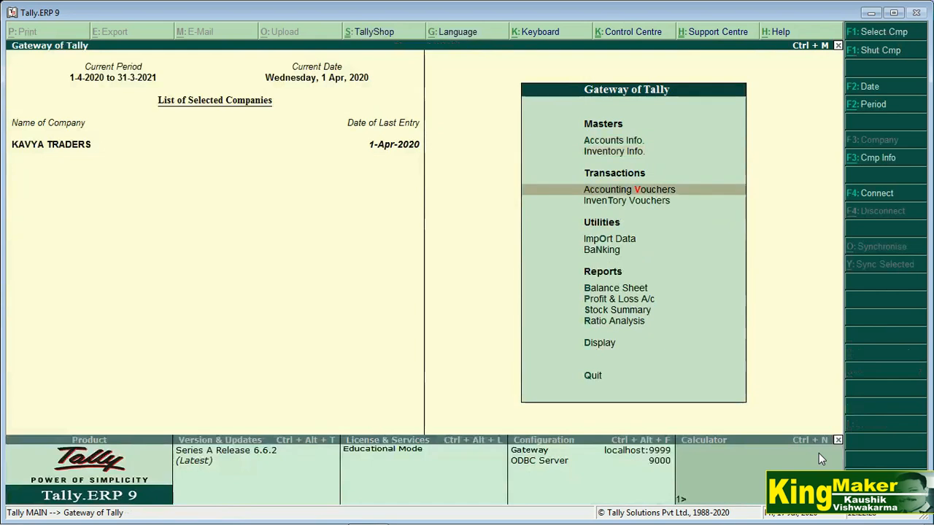
key(Return)
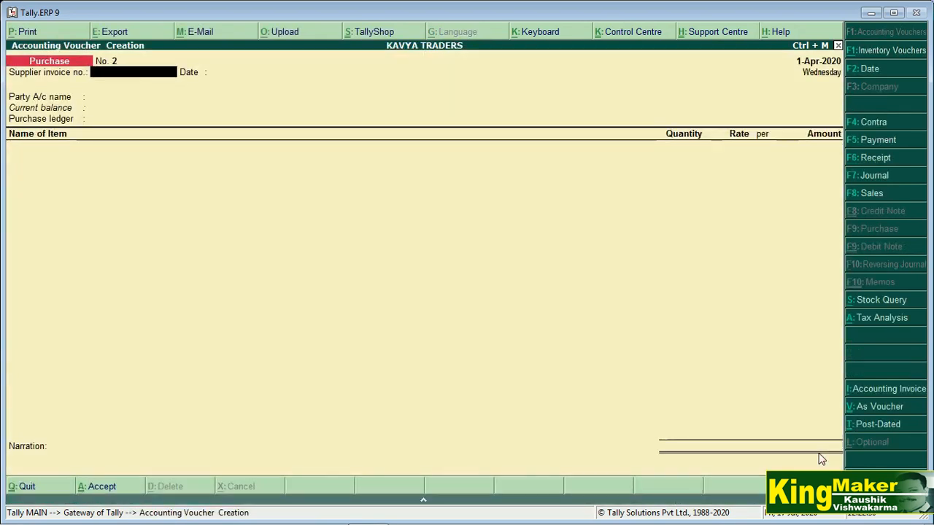
Switch to a Sales voucher, enter reference number 1, and choose Smeet Mobiles as the party account.
key(F8)
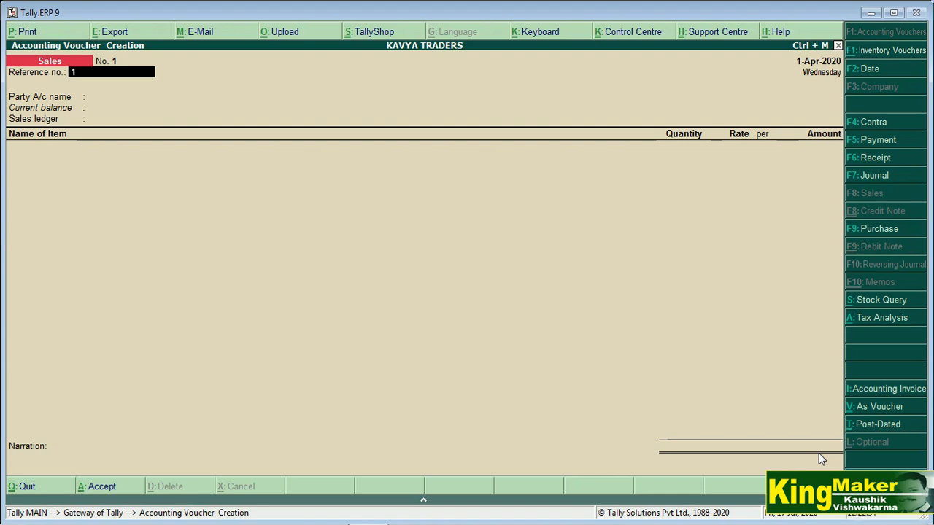
text(1)
key(Return)
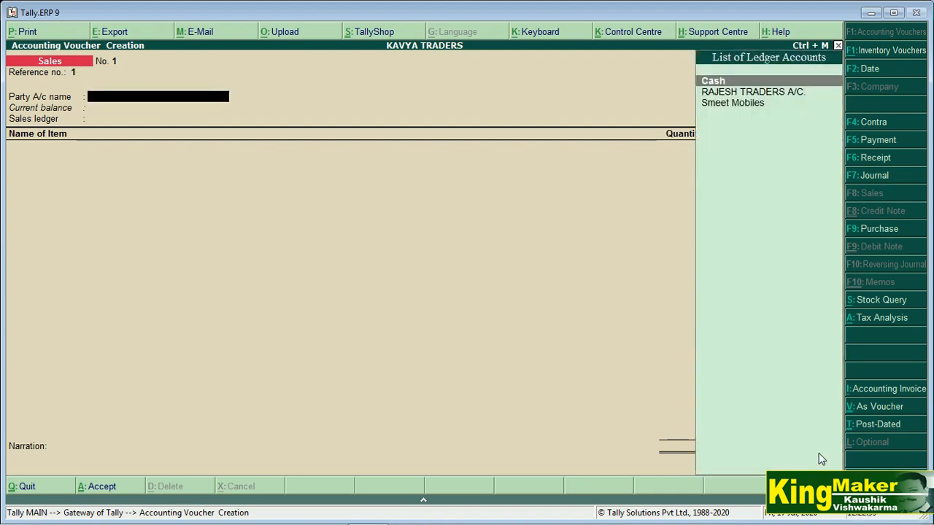
key(Down)
key(Down)
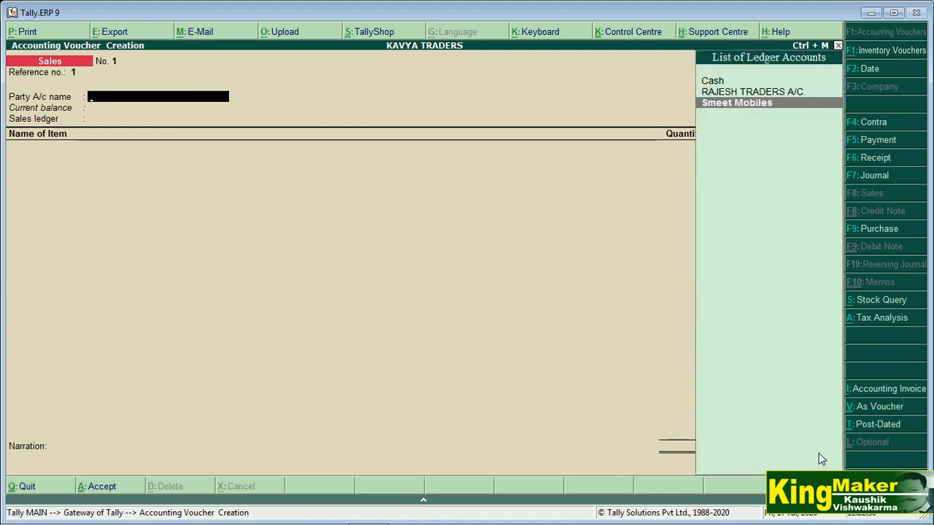
key(Return)
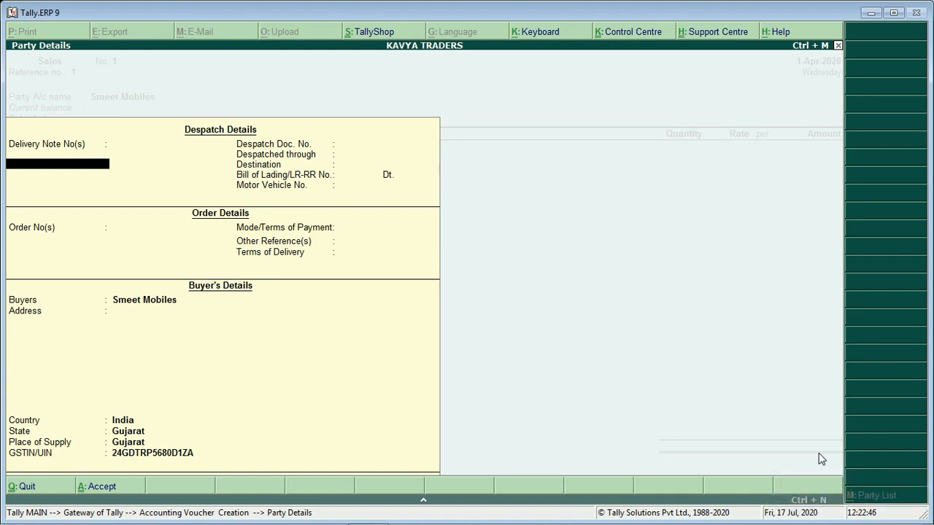
Enter delivery note DN/PP/50 dated 1-Apr-2020 in the despatch details.
text(dn)
key(BackSpace)
key(BackSpace)
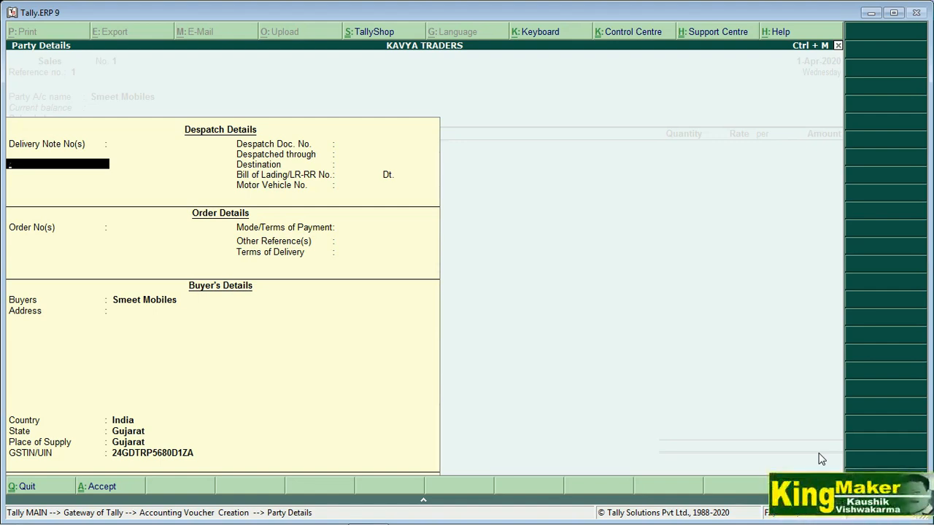
text(DN/PP/50)
key(Return)
key(Return)
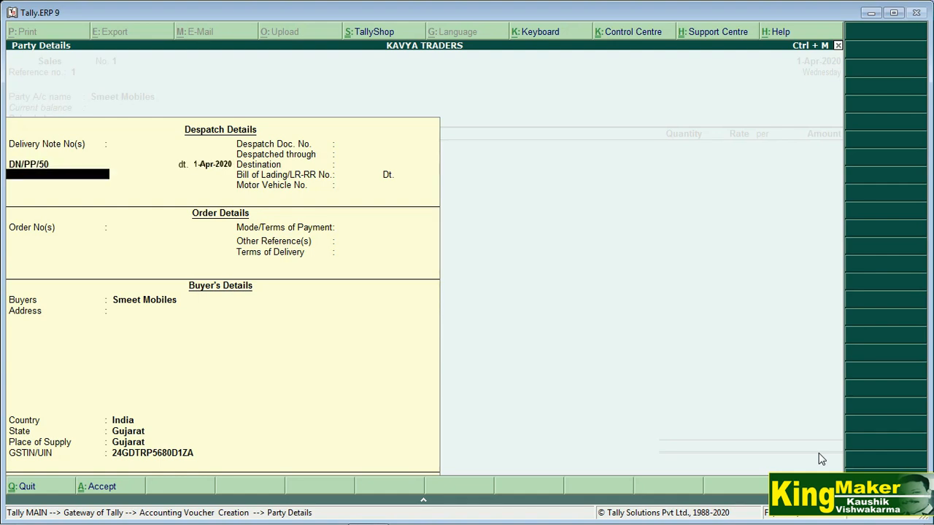
key(Return)
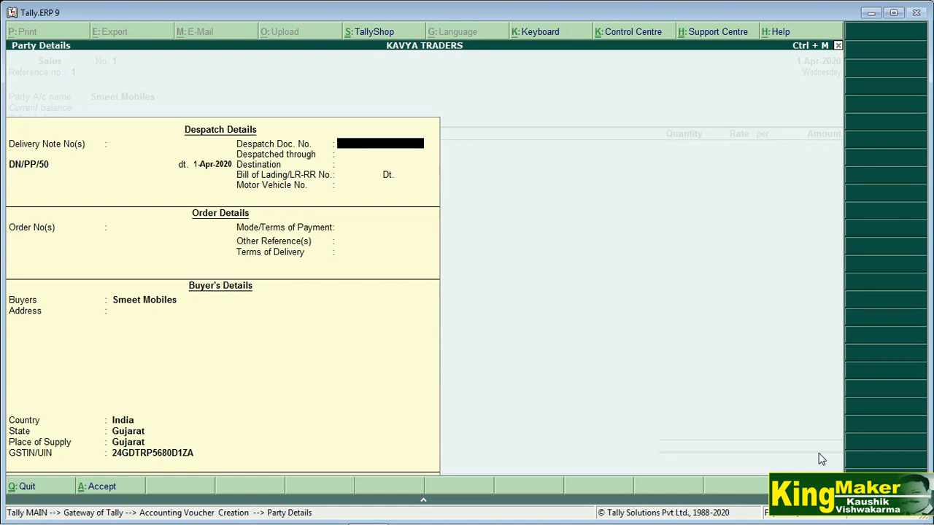
Set the despatch document number to 2510, despatched through to LORRY, and the destination to BARODA.
text(2510)
key(Return)
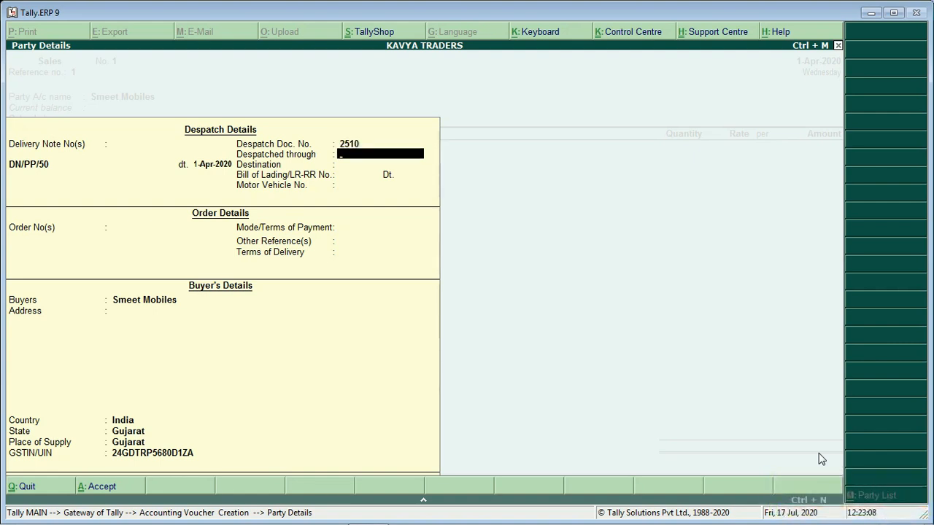
text(LORRY)
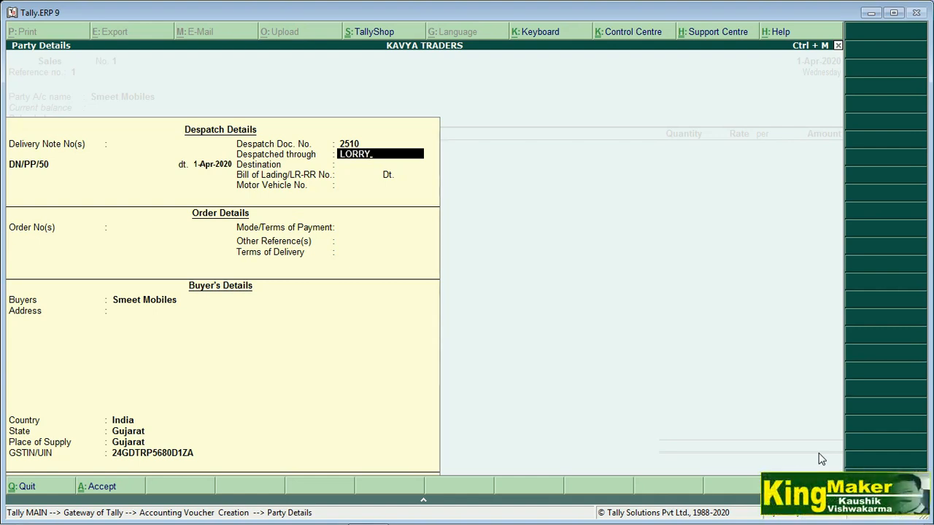
key(Return)
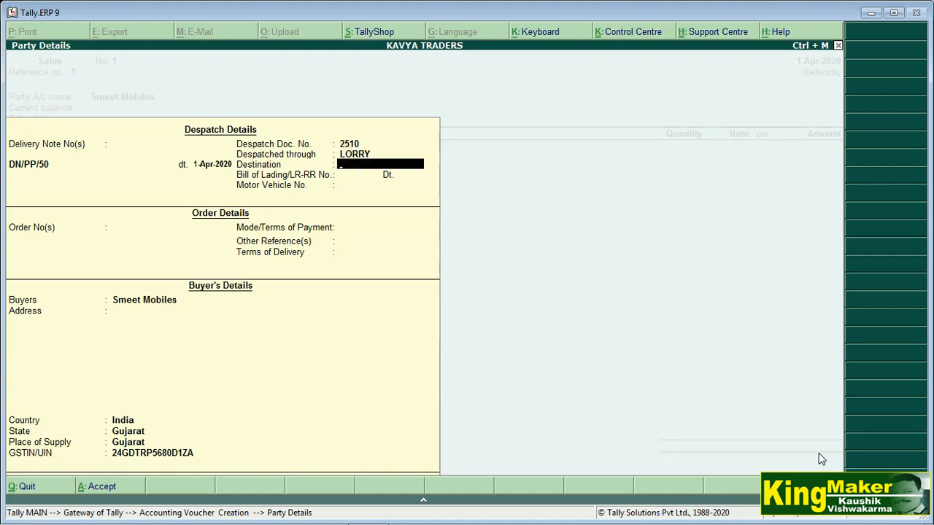
text(A)
key(BackSpace)
text(BARODA)
key(Return)
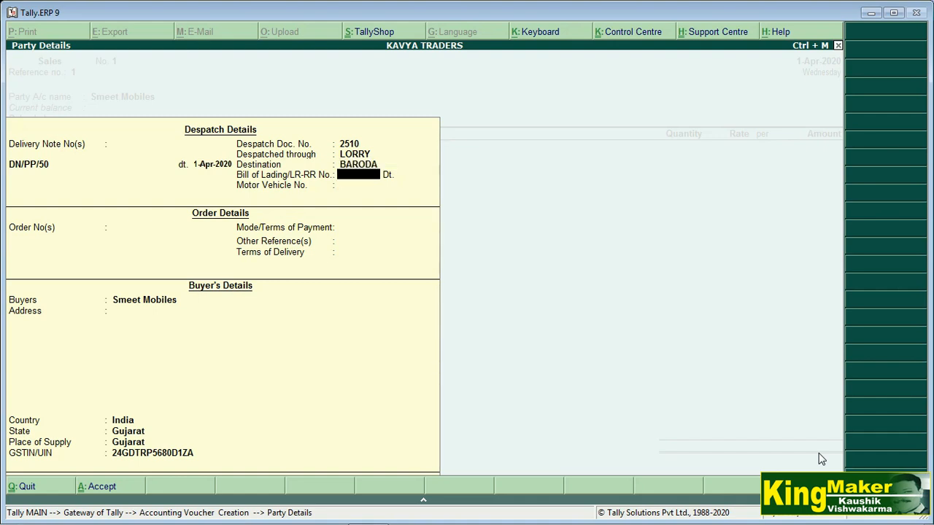
Enter LR/2060 as the bill of lading/LR-RR number with the date 1-Apr-2020.
text(LR/2)
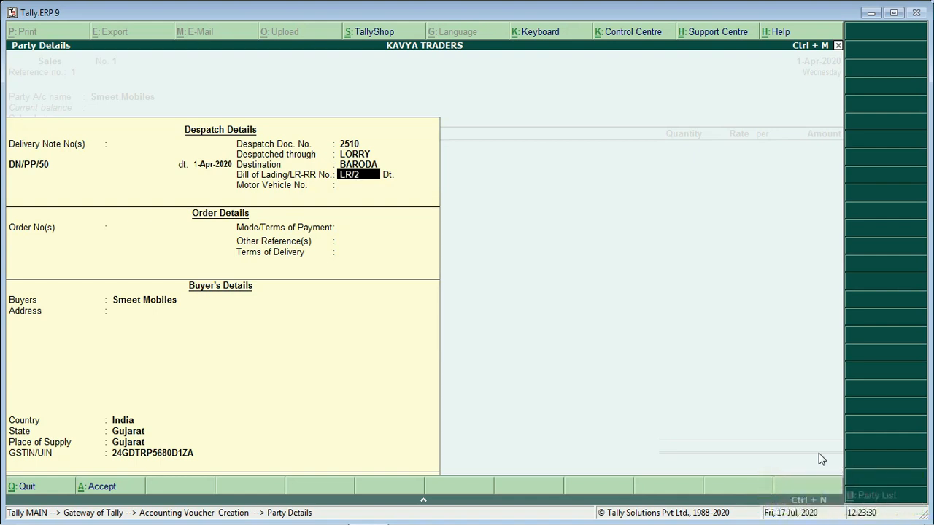
text(060)
key(Return)
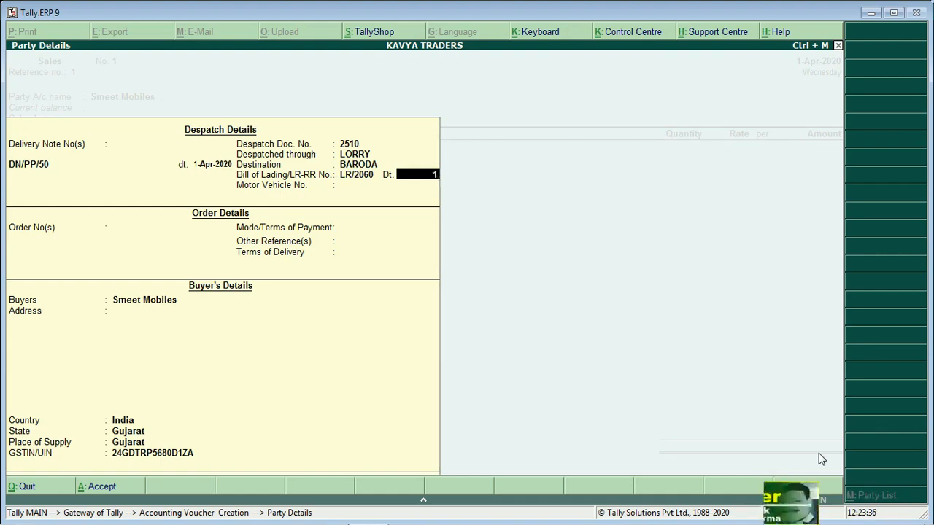
text(1-4020)
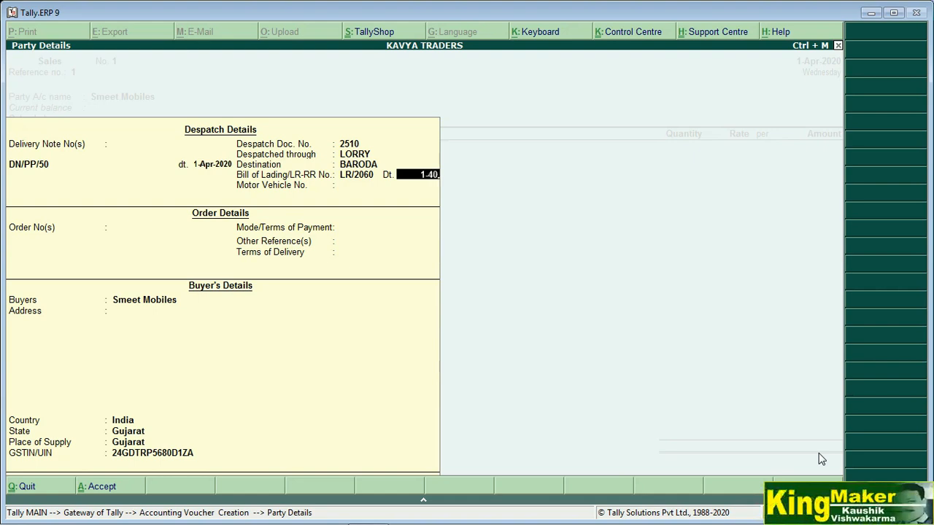
key(BackSpace)
key(BackSpace)
key(BackSpace)
text(-2020)
key(Return)
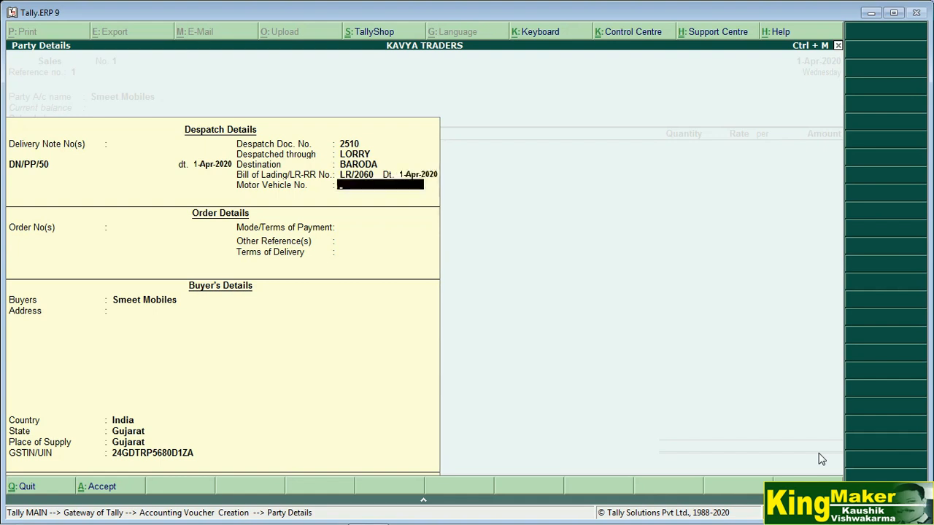
text(GJ1TD1000)
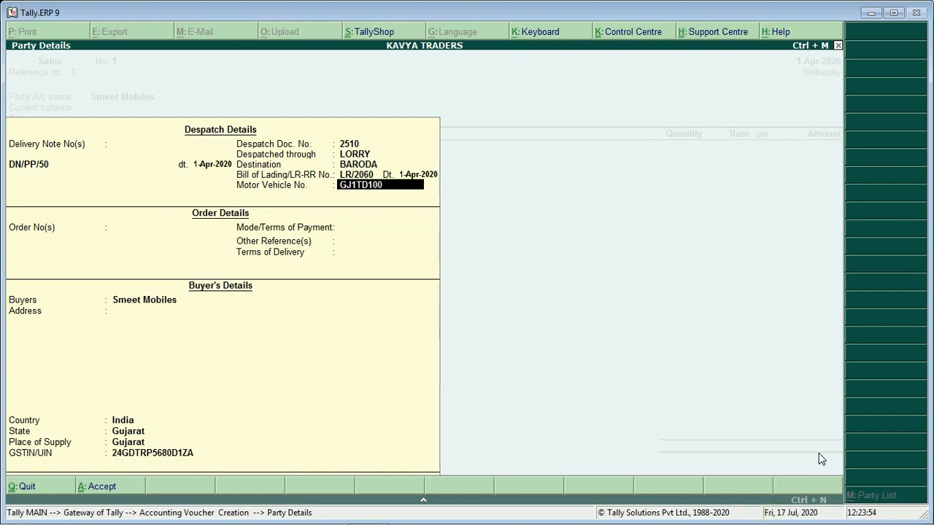
key(Return)
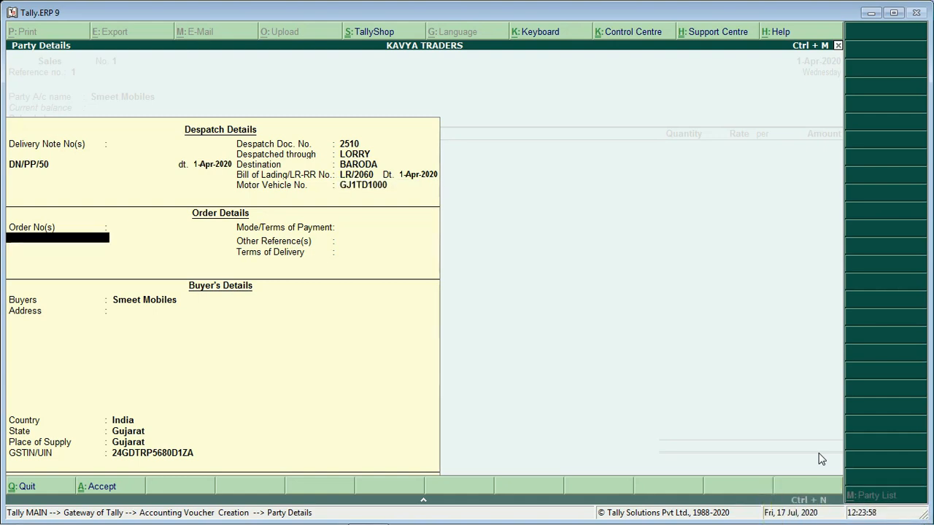
key(Return)
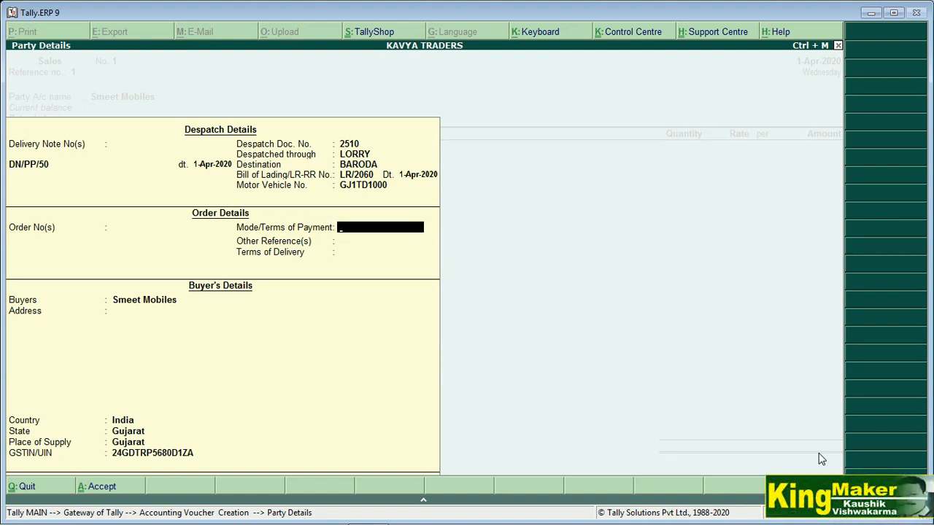
key(Return)
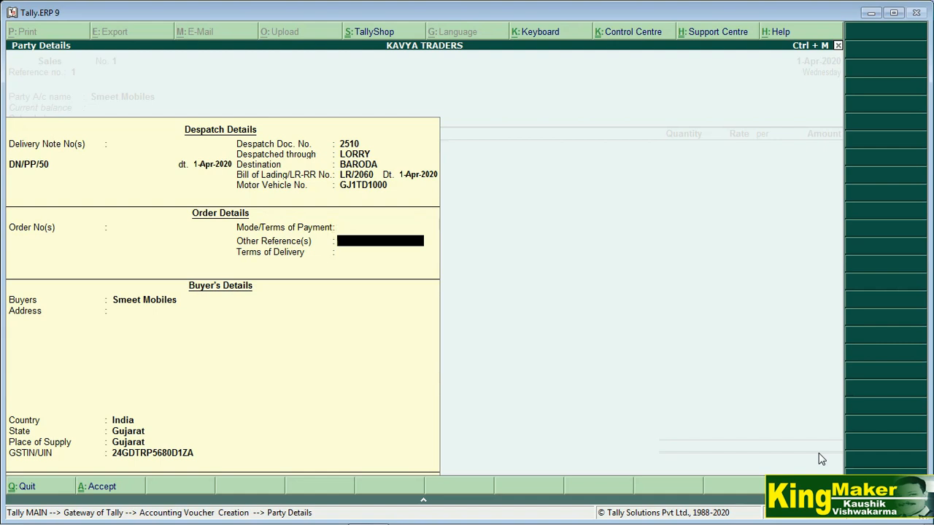
key(Return)
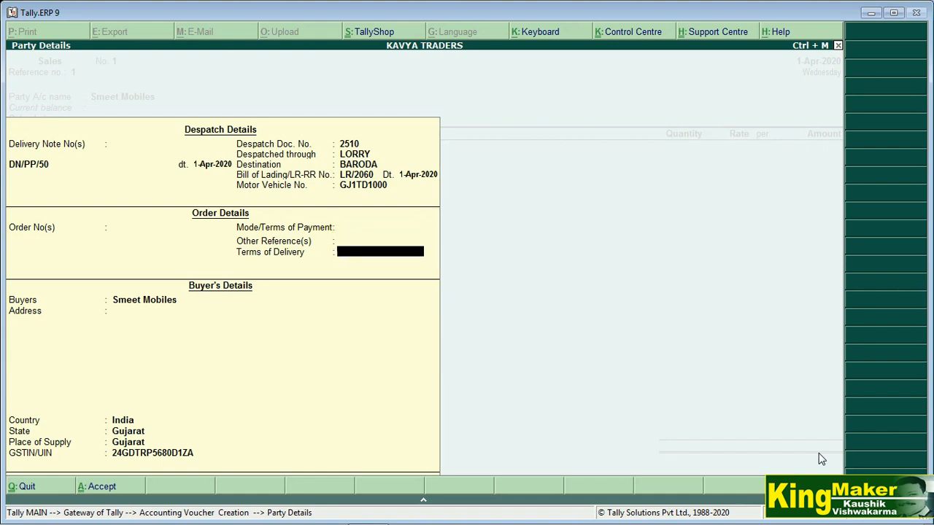
key(Return)
key(Return)
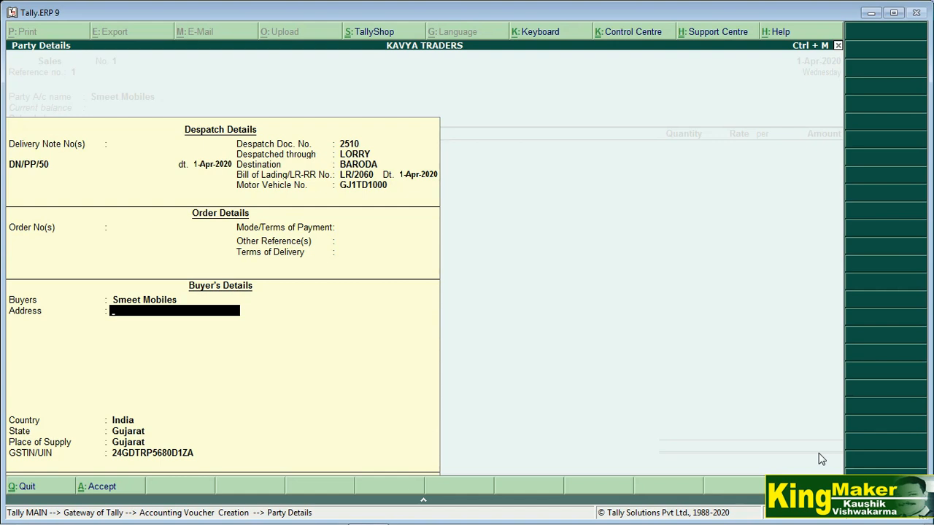
Fill in the buyer's two-line address, keep the remaining buyer details, and accept the party details.
text(XYZ SHOP)
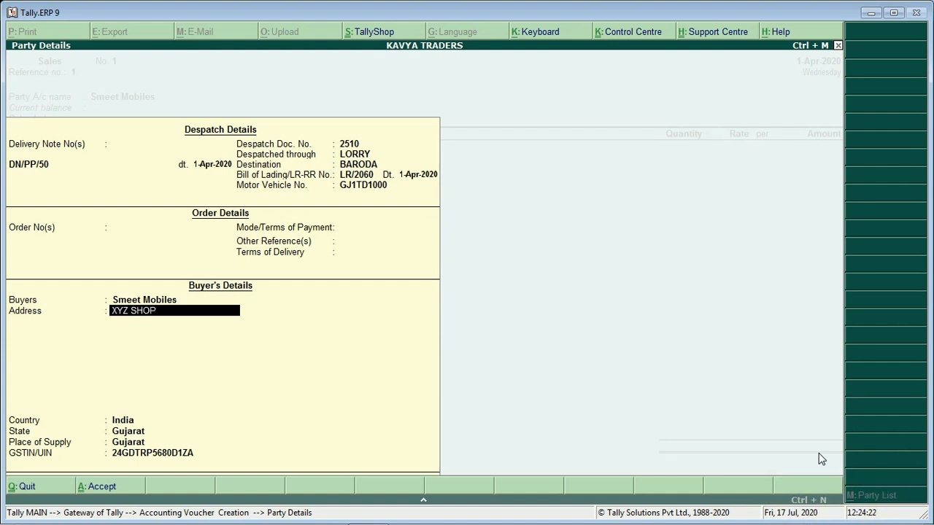
key(Return)
text(BARODA)
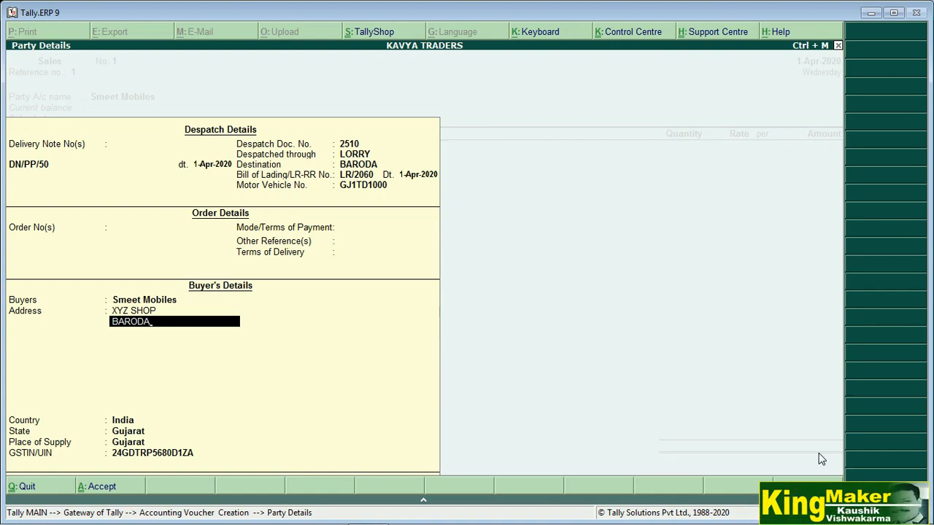
key(Return)
key(Return)
key(Return)
key(Return)
key(Return)
key(Return)
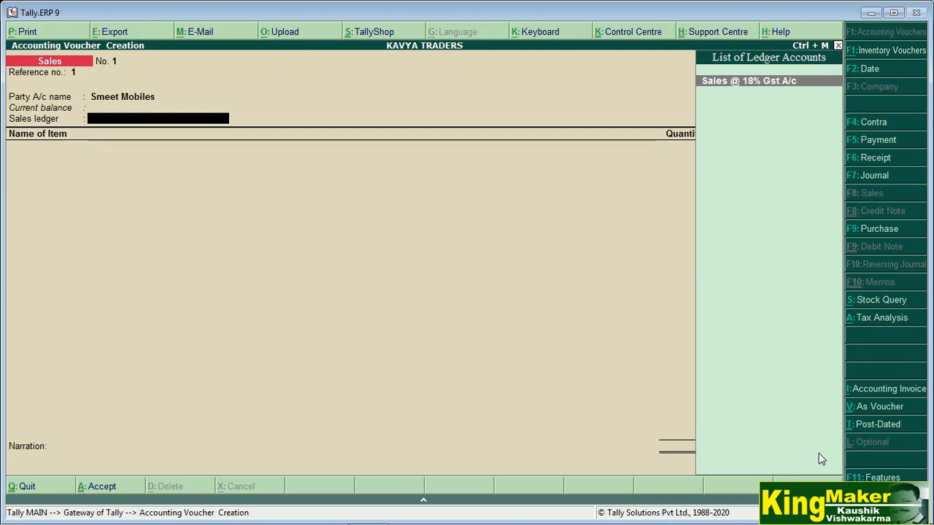
Choose Sales @ 18% Gst A/c as the sales ledger and add the item Mi Redmi Note8 with quantity 5.
key(Return)
text(M)
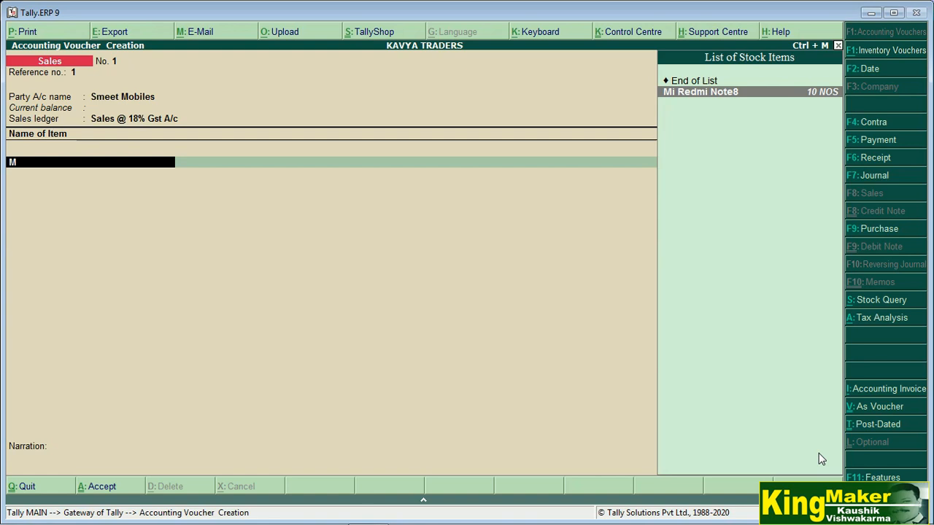
key(Return)
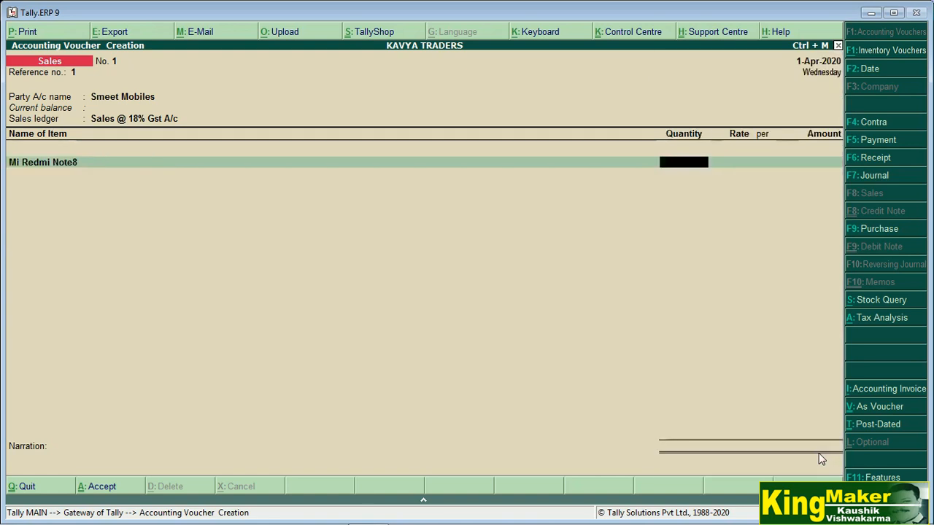
text(5)
key(Return)
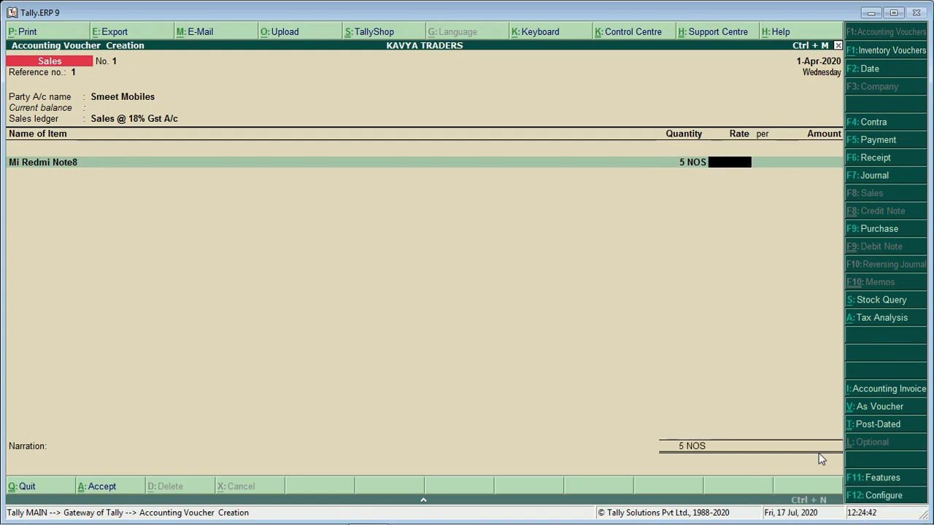
Set the Mi Redmi Note8 rate to 6,000 per NOS and accept the item line.
text(5000)
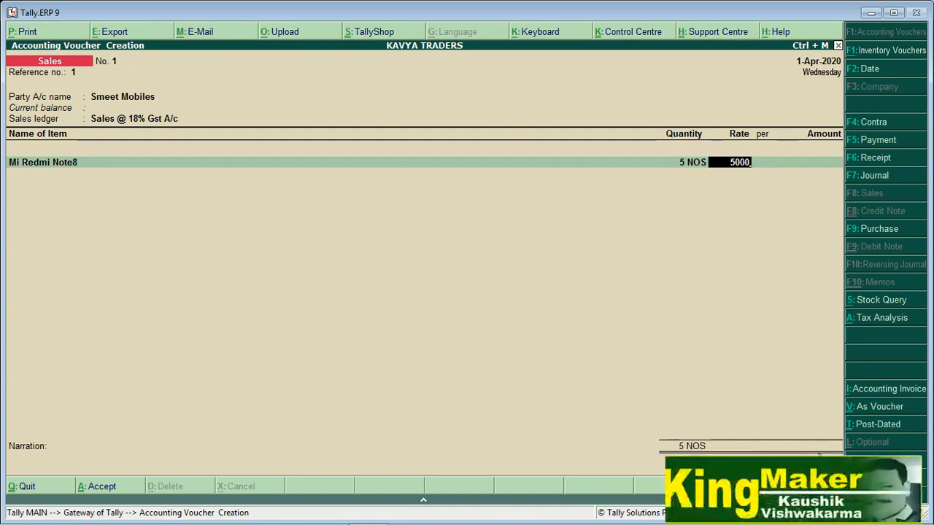
key(BackSpace)
key(BackSpace)
key(BackSpace)
key(BackSpace)
text(6,000)
key(Return)
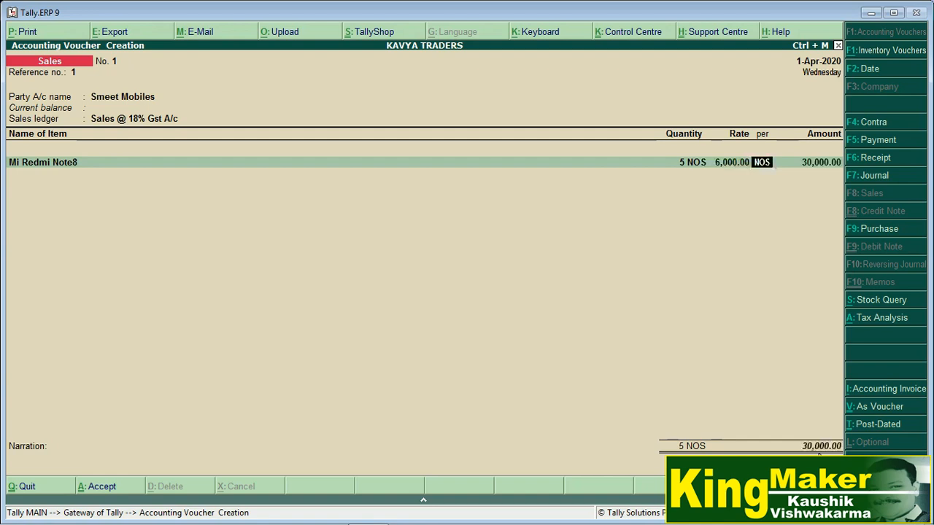
key(Return)
key(Return)
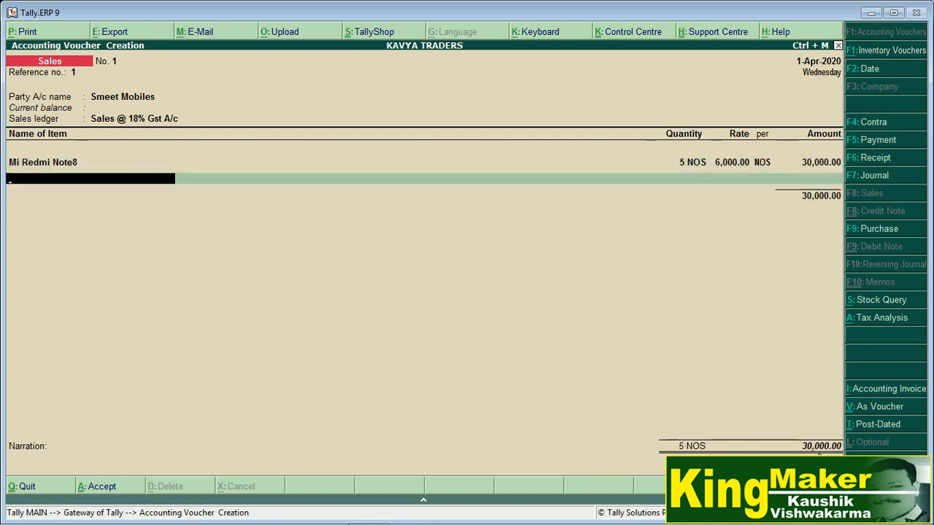
End the item list and add the CGST (CETRAL TAX)@ 9% A/C and SGST (STATE TAX) @ 9% A/C. tax ledgers.
key(Return)
text(S)
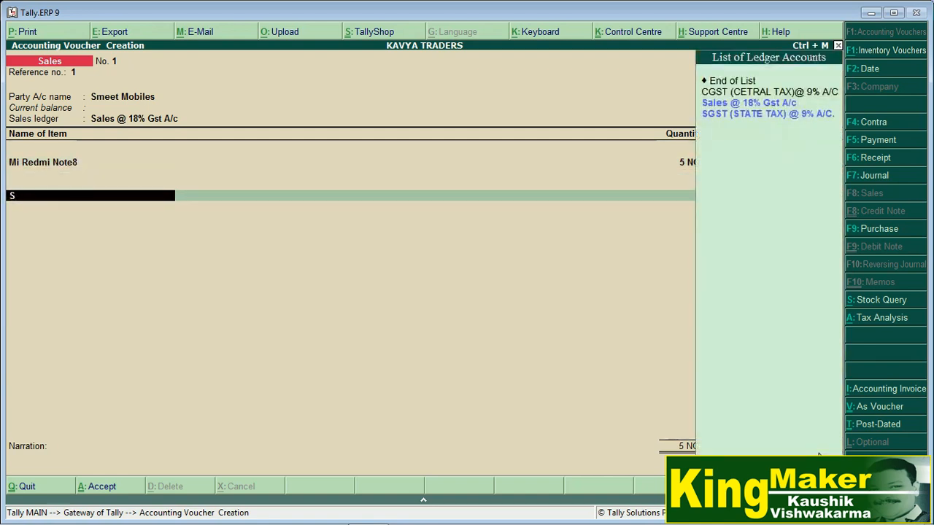
key(Up)
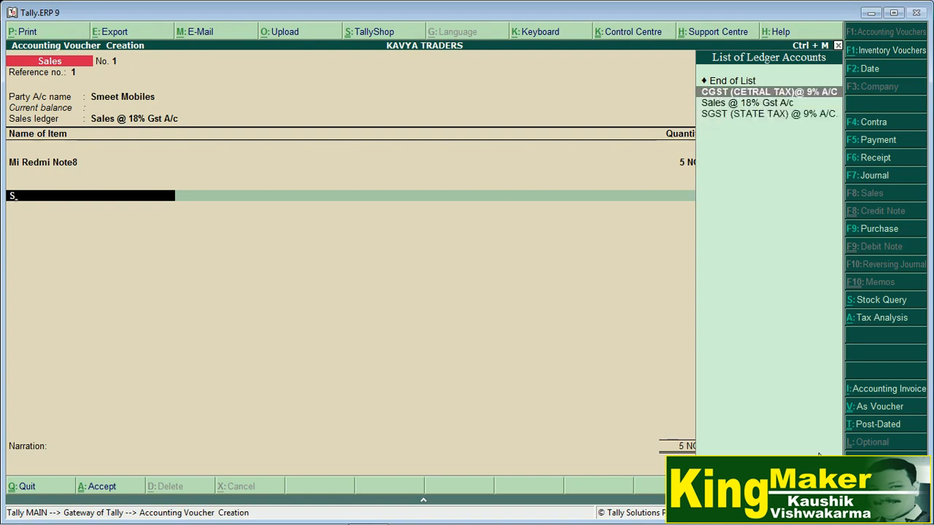
key(Return)
key(Return)
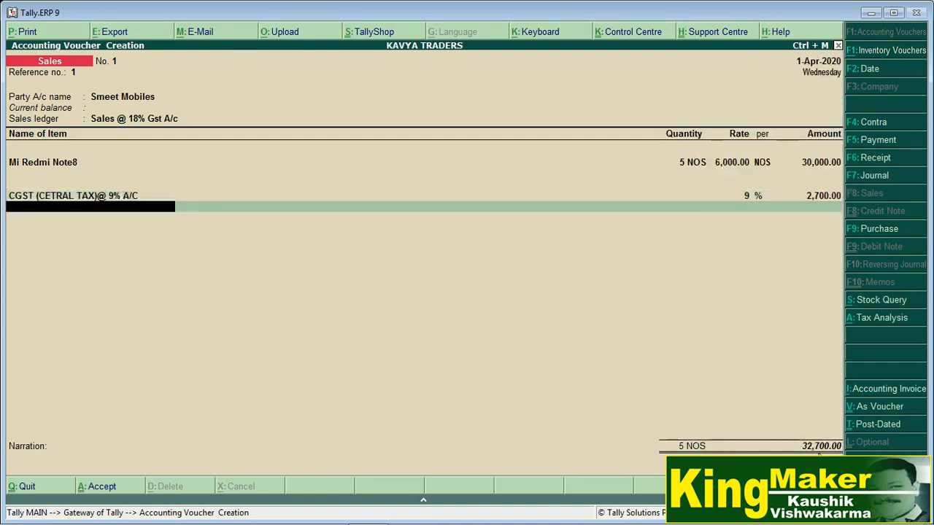
text(S)
key(Down)
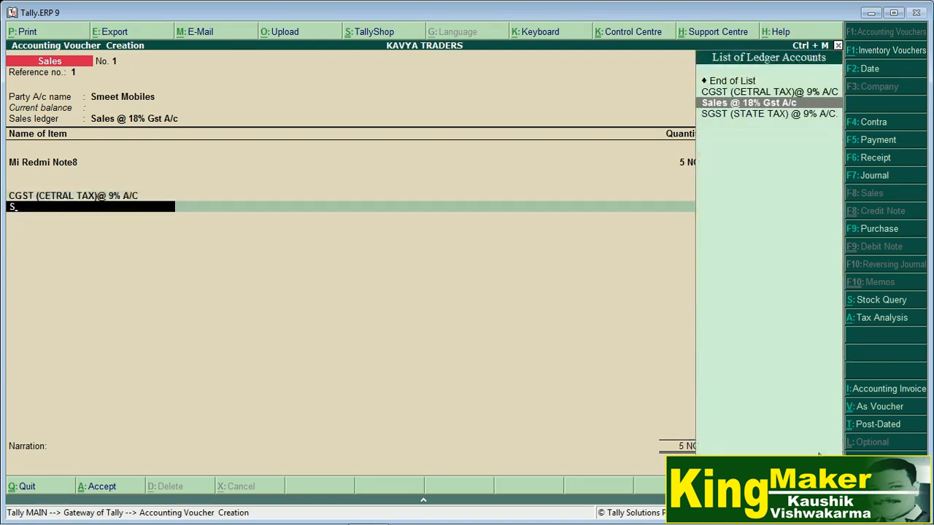
key(Return)
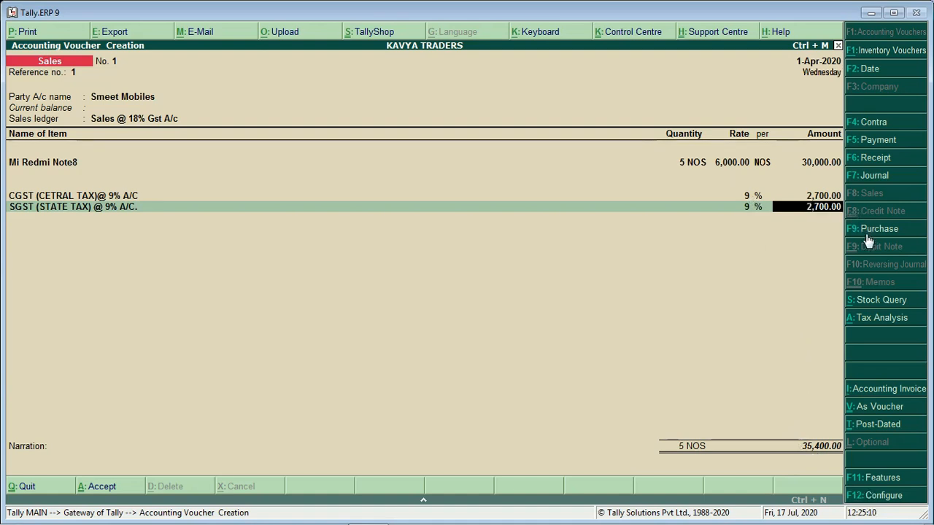
Accept the CGST and SGST amounts, leave the narration blank, and save the Smeet Mobiles sales voucher.
key(Return)
key(Return)
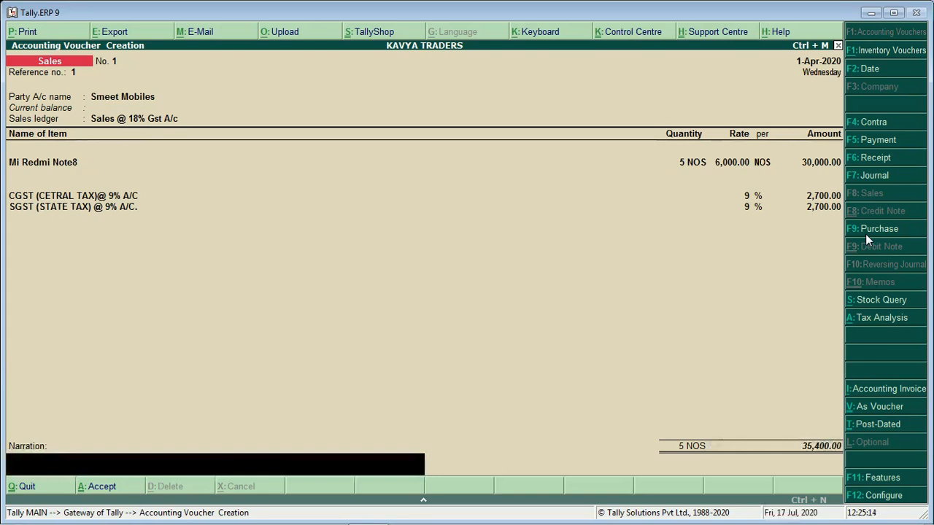
key(Return)
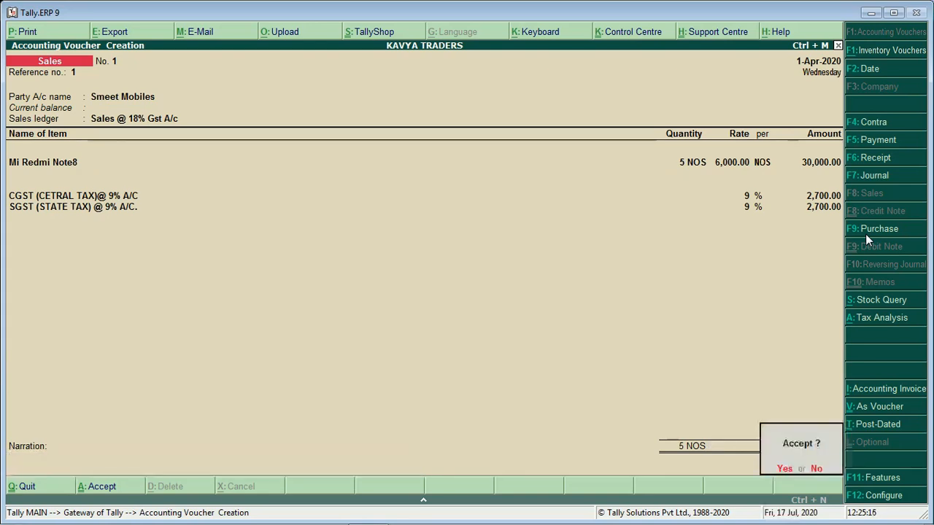
key(Return)
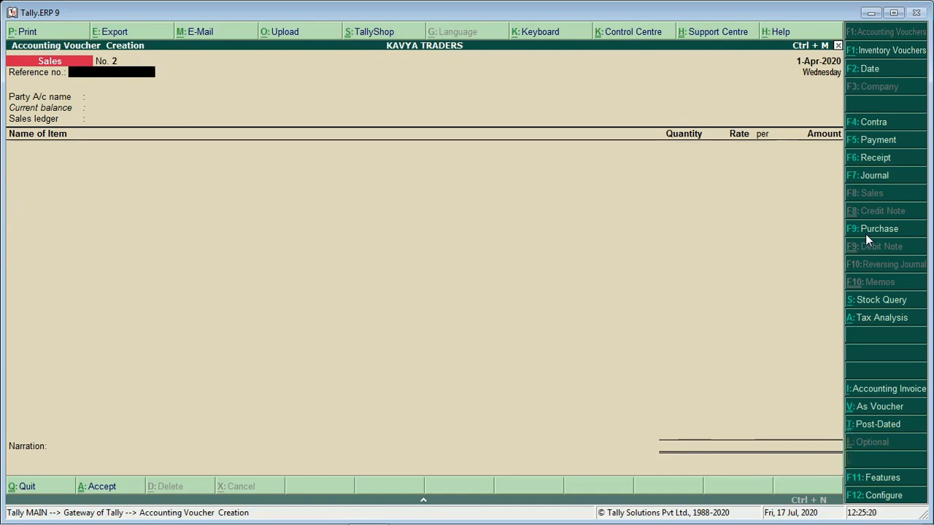
Leave voucher entry, open the Profit & Loss A/c report, and drill into the Sales Accounts group summary.
key(Escape)
key(Down)
key(Down)
key(Down)
key(Down)
key(Down)
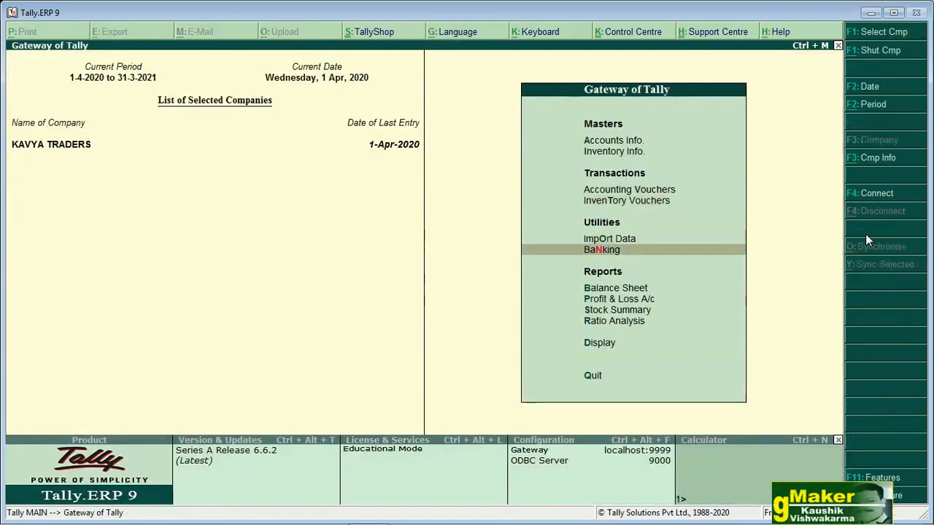
key(Return)
key(Right)
key(Return)
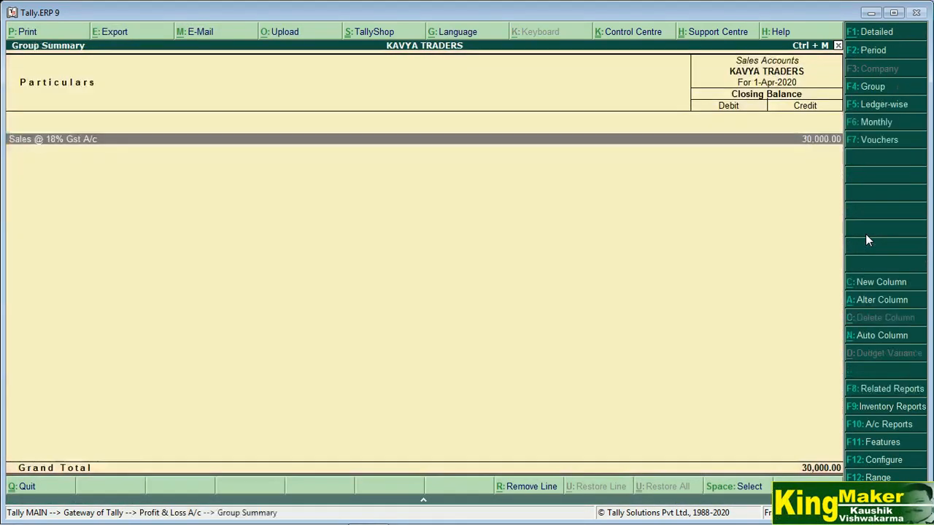
Drill through the Sales @ 18% Gst A/c ledger's April vouchers and open the Smeet Mobiles sales voucher.
key(Return)
key(Return)
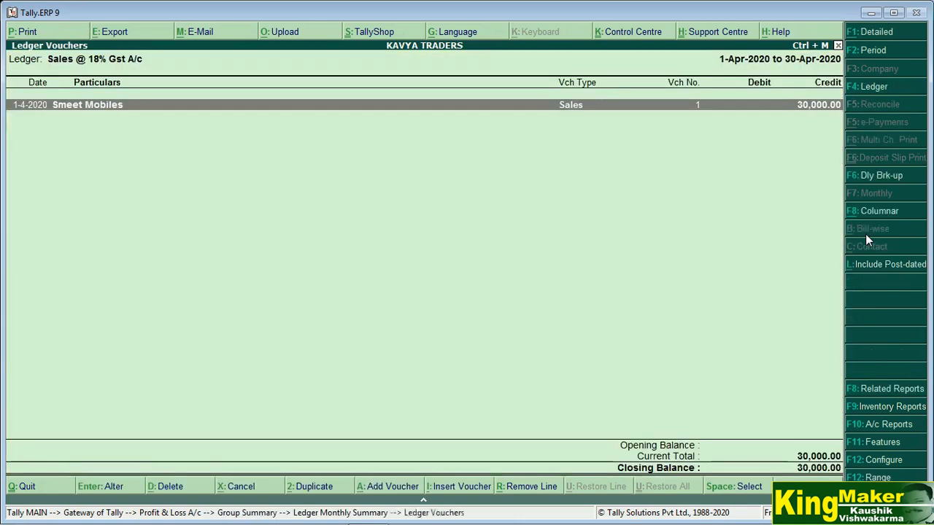
key(Return)
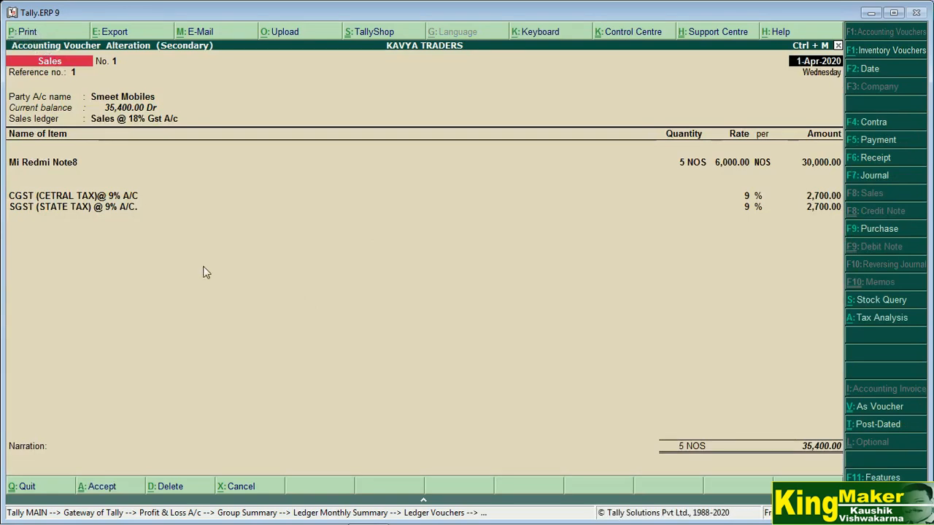
Print the Smeet Mobiles tax invoice to OneNote with the existing print settings and switch to OneNote.
key(alt+p)
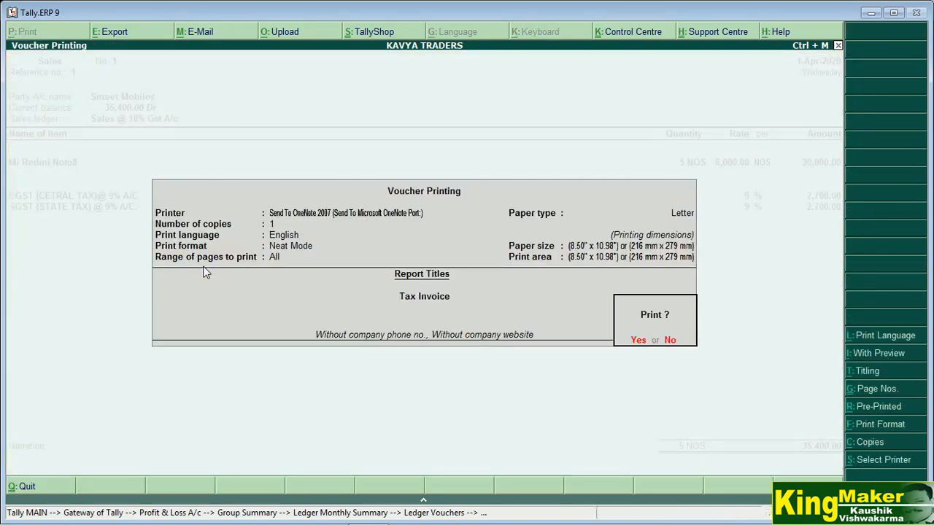
key(Return)
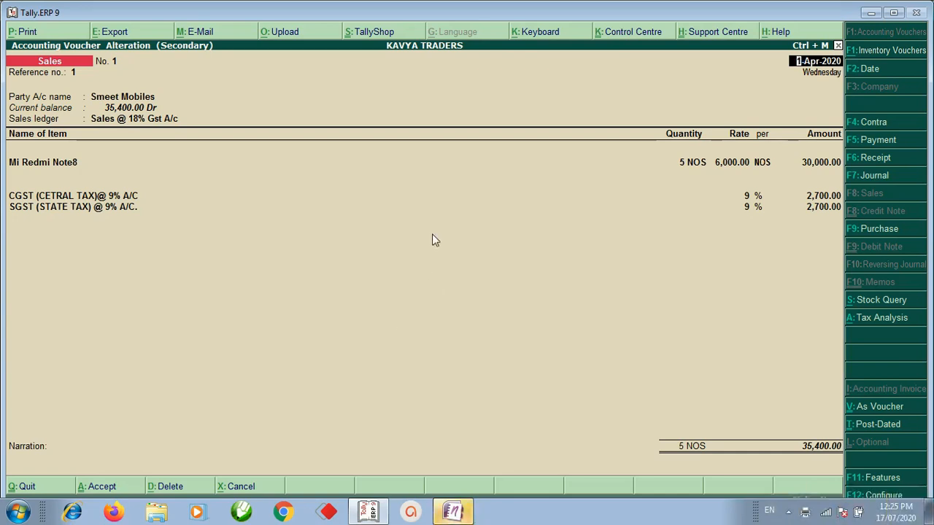
click(453, 511)
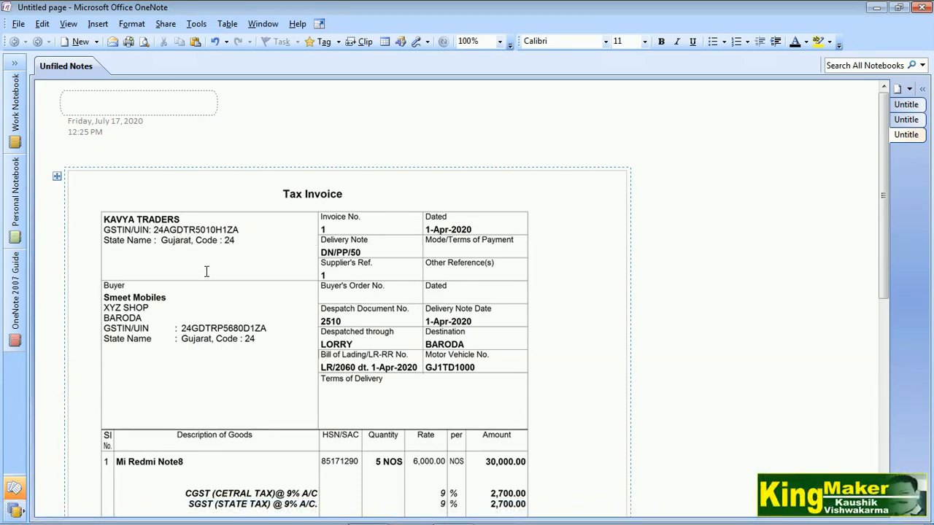
Review the printed tax invoice's party, despatch, item and tax details through to the declaration, and close OneNote.
scroll(197, 266, down, 3)
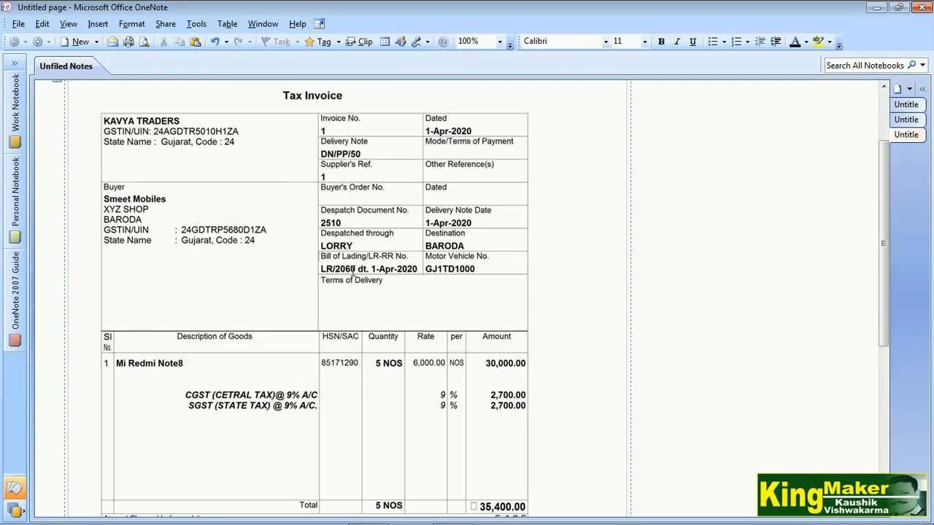
scroll(366, 249, down, 2)
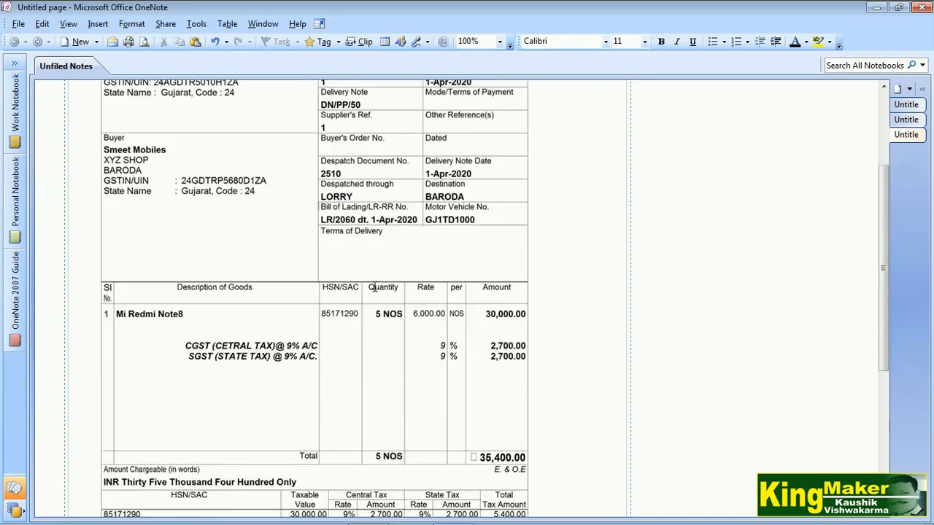
scroll(336, 281, down, 2)
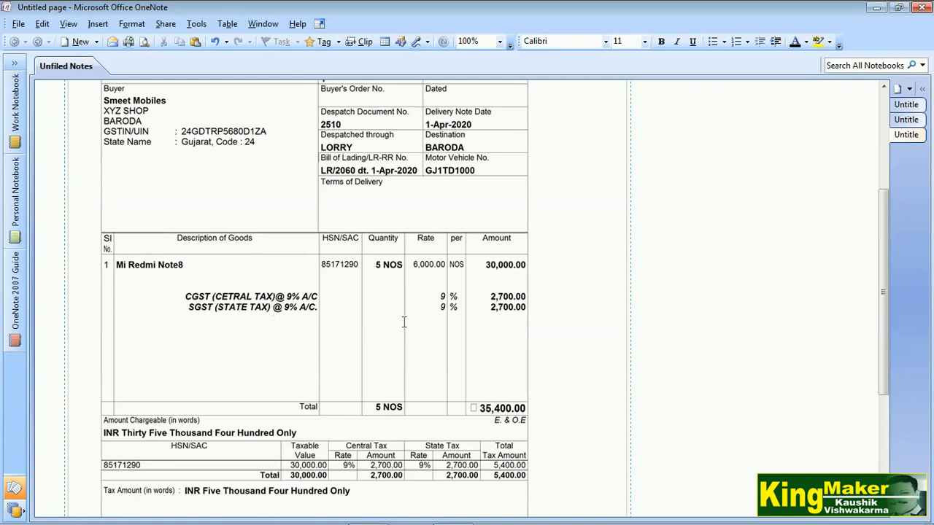
scroll(361, 328, down, 4)
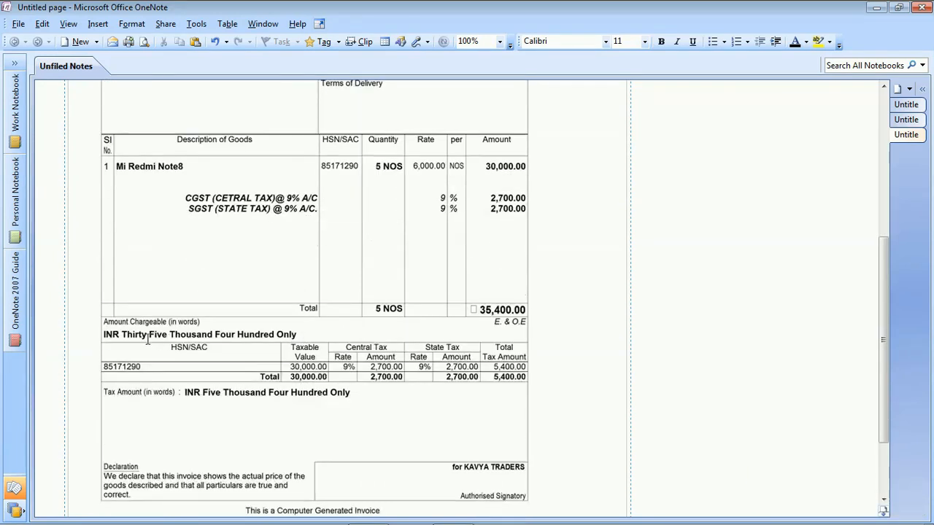
scroll(383, 359, down, 2)
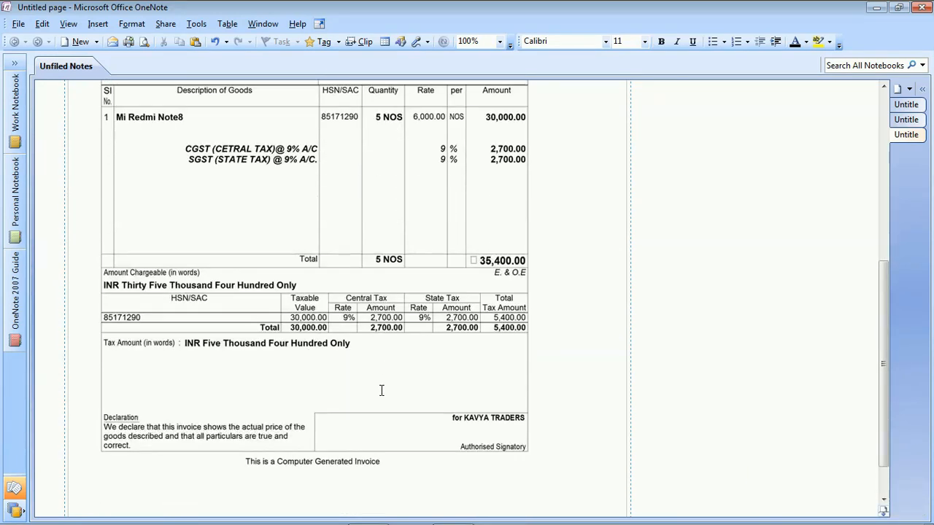
scroll(384, 399, up, 14)
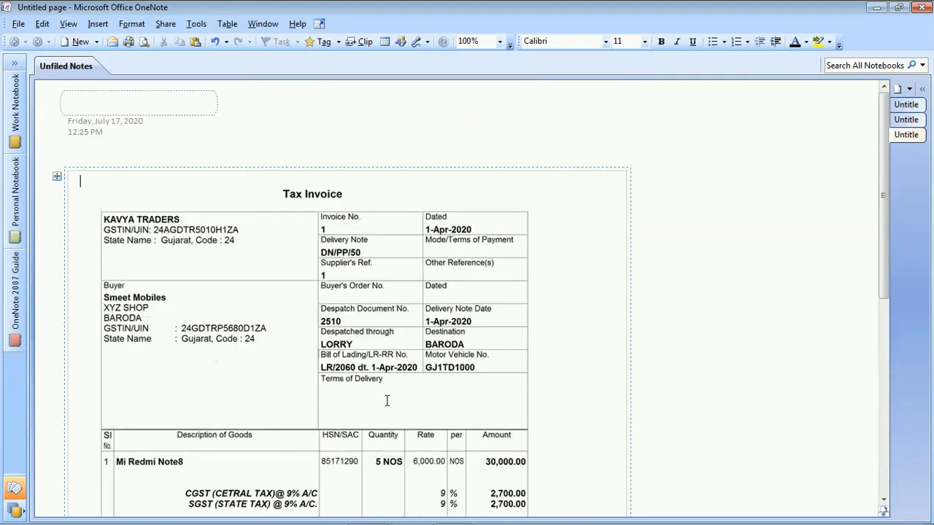
click(918, 7)
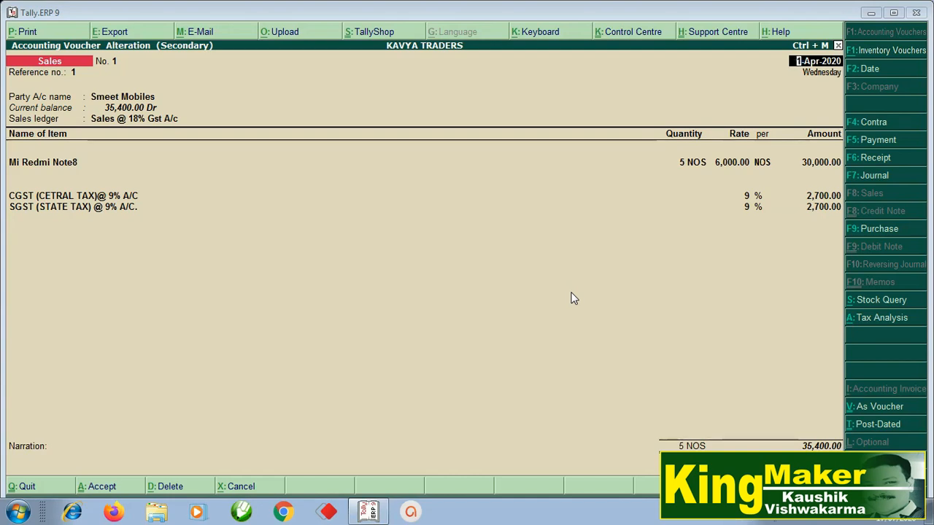
Open the tax analysis for the Smeet Mobiles sales voucher.
click(884, 326)
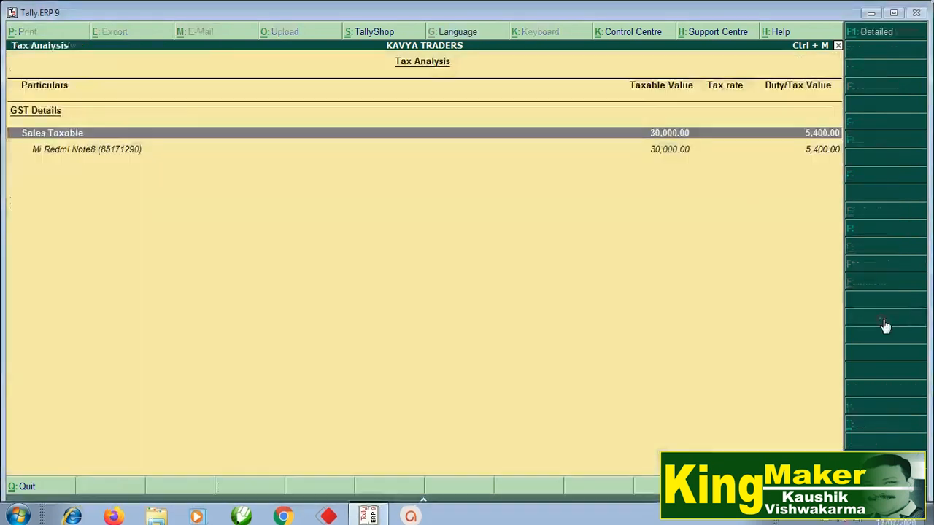